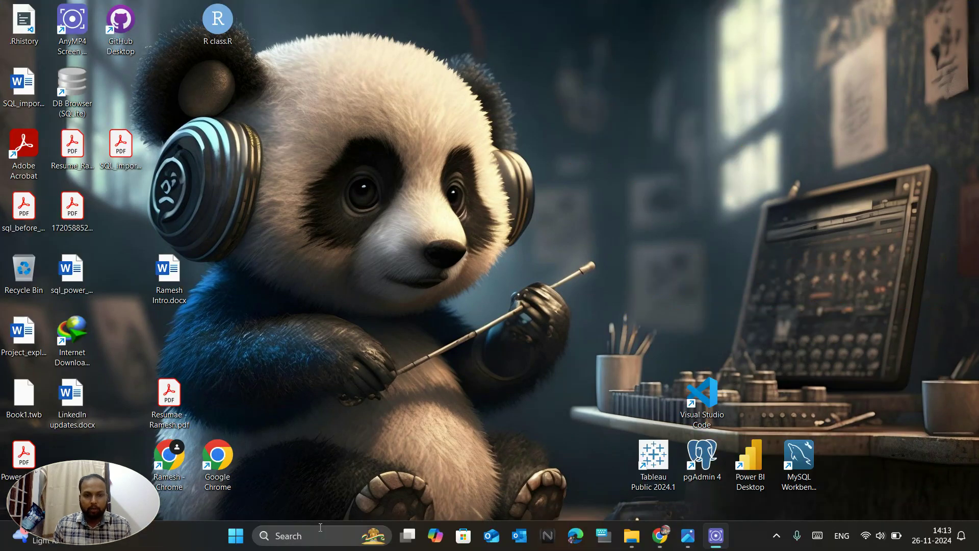
Step: Launch SQL Server Management Studio 19, connect to the local Database Engine with Windows Authentication, and expand its databases
{"action": "left_click", "coordinate": [320, 531]}
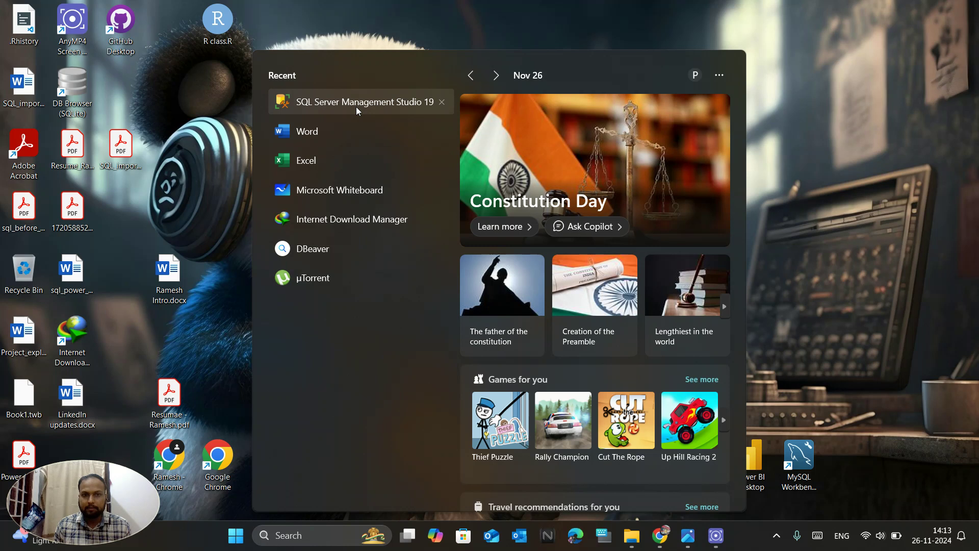
{"action": "left_click", "coordinate": [357, 107]}
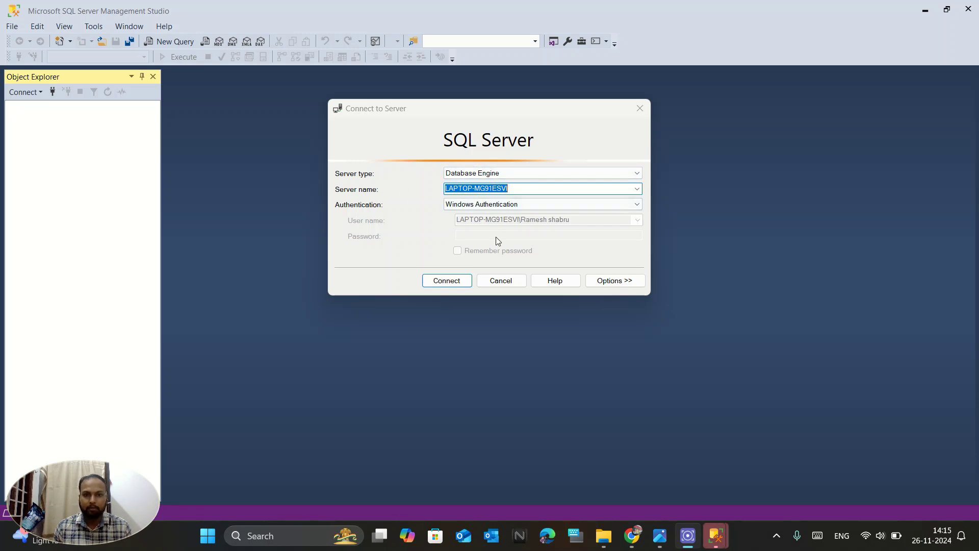
{"action": "left_click", "coordinate": [456, 282]}
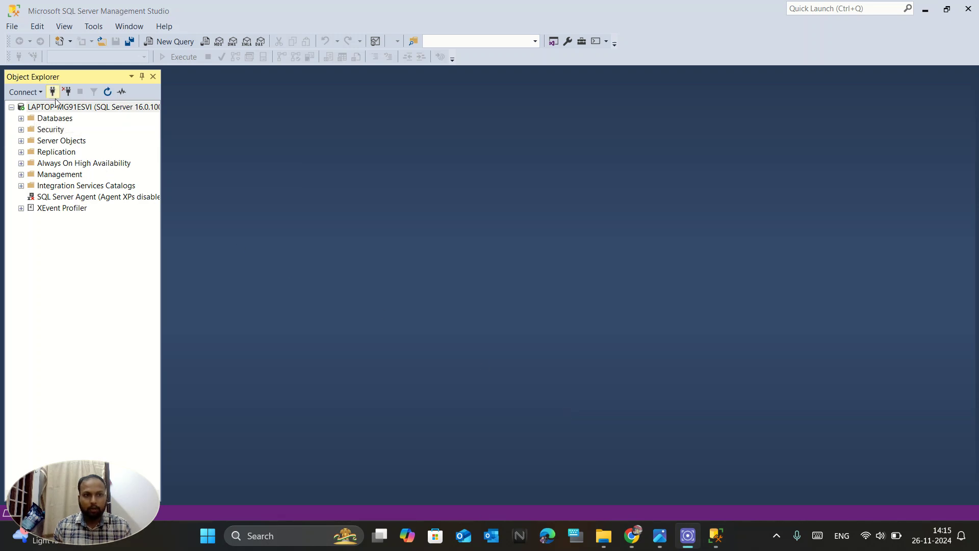
{"action": "left_click", "coordinate": [21, 118]}
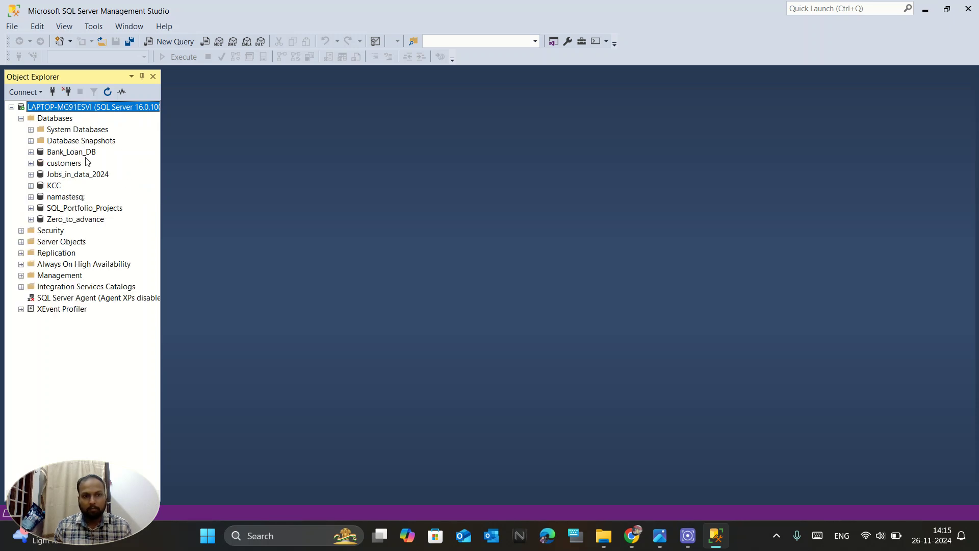
Step: Write a CREATE DATABASE statement in a new query, naming the database with the owner's first name followed by _expedition
{"action": "left_click", "coordinate": [174, 43]}
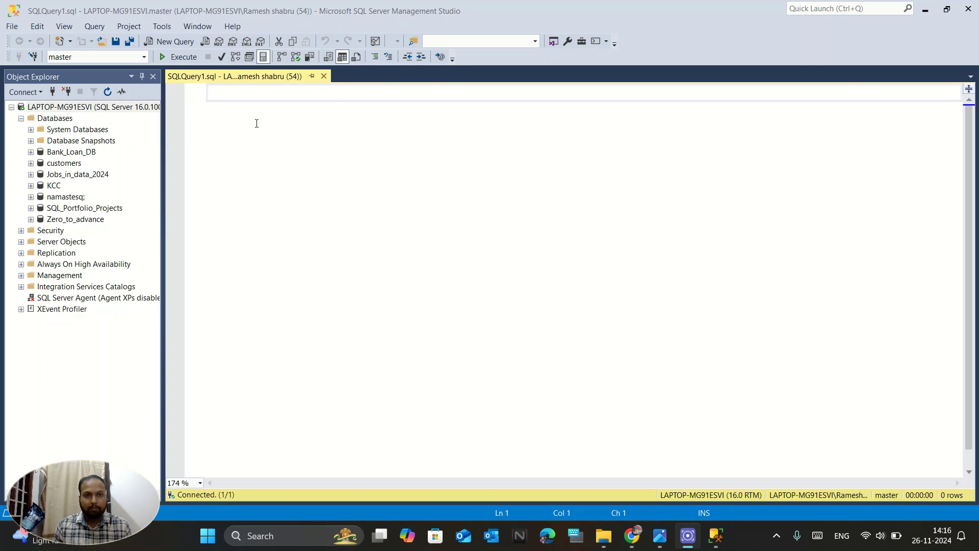
{"action": "left_click", "coordinate": [227, 98]}
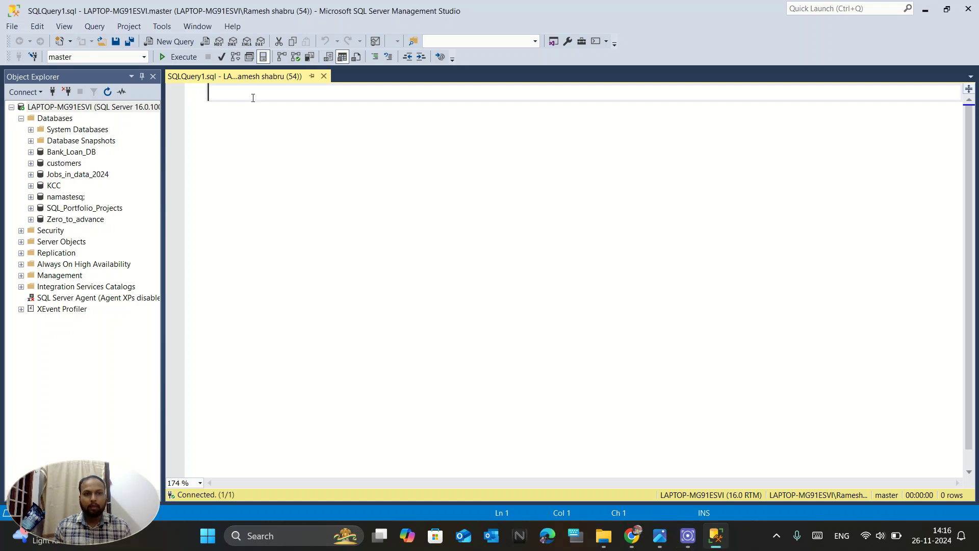
{"action": "scroll", "coordinate": [253, 98], "scroll_direction": "up", "scroll_amount": 1}
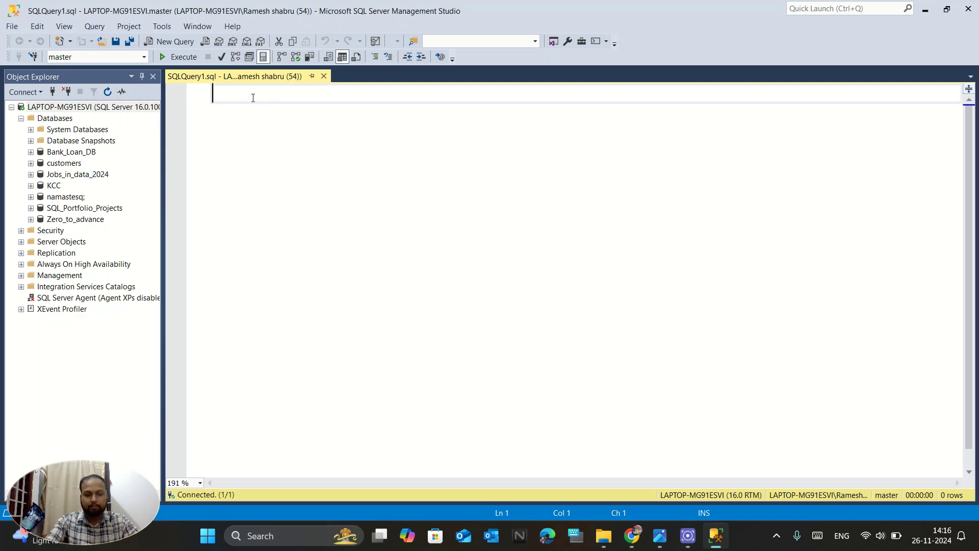
{"action": "key", "text": "Caps_Lock"}
{"action": "type", "text": "CREA"}
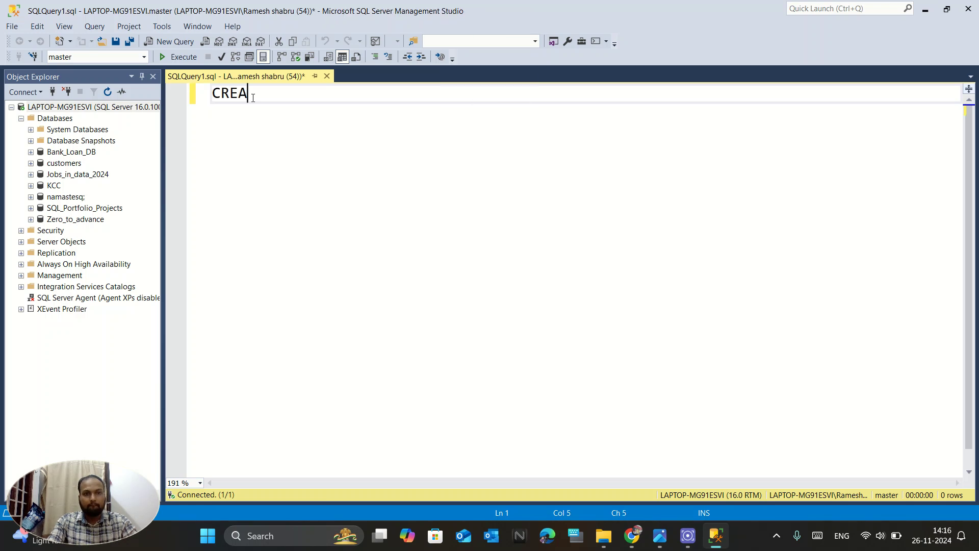
{"action": "type", "text": "TE DATABAS"}
{"action": "key", "text": "BackSpace"}
{"action": "type", "text": "E"}
{"action": "key", "text": "Caps_Lock"}
{"action": "type", "text": "Ramesh's"}
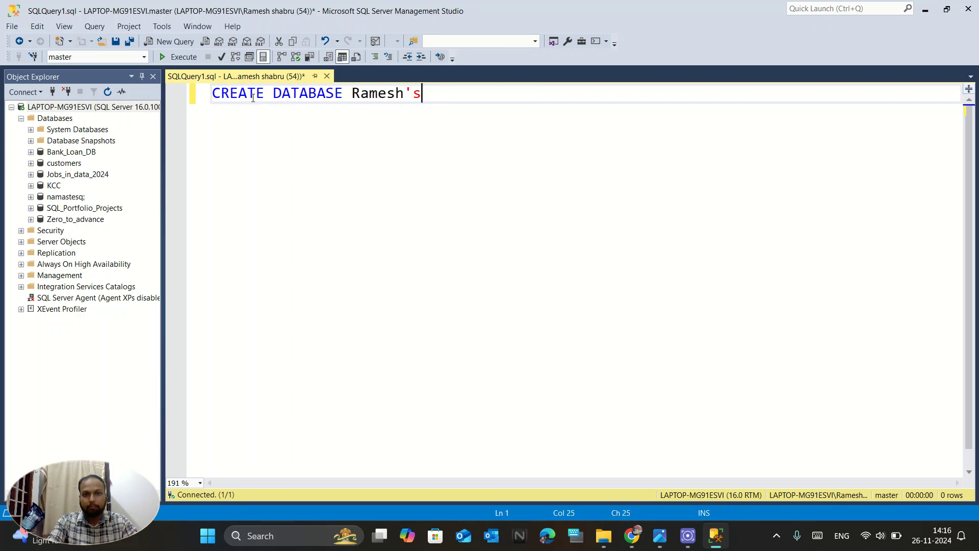
{"action": "key", "text": "BackSpace"}
{"action": "key", "text": "BackSpace"}
{"action": "type", "text": "_ecpe"}
{"action": "key", "text": "BackSpace"}
{"action": "key", "text": "BackSpace"}
{"action": "type", "text": "pedition"}
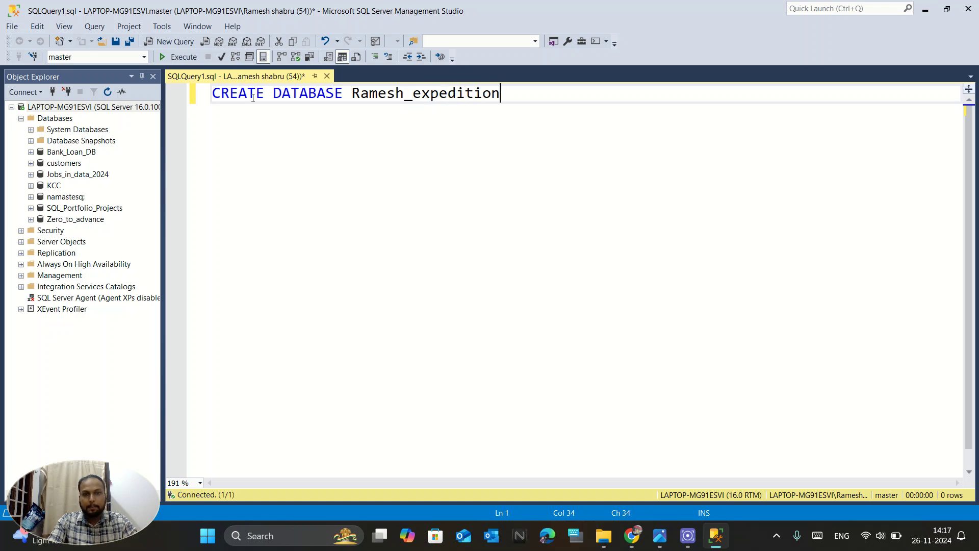
{"action": "type", "text": ";"}
{"action": "key", "text": "BackSpace"}
{"action": "type", "text": ";"}
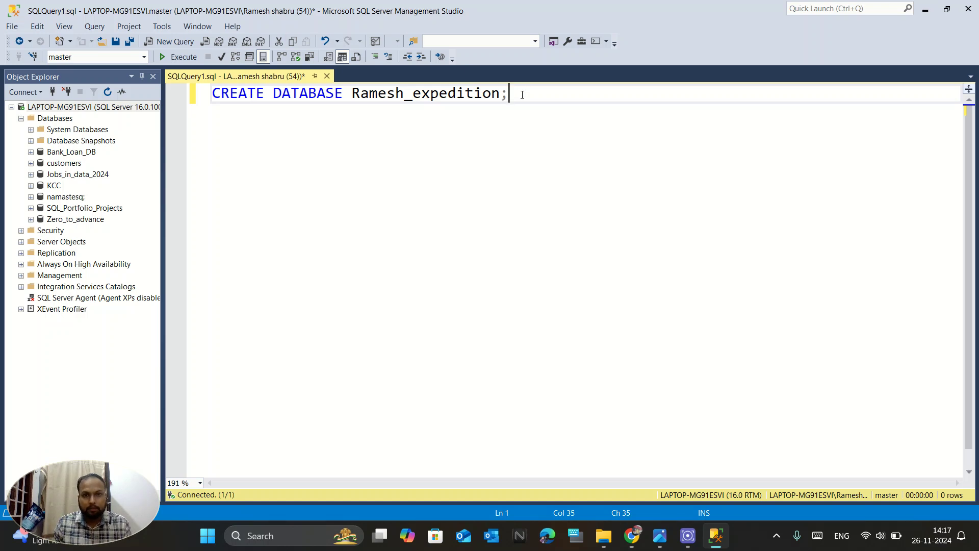
Step: Execute the CREATE DATABASE statement
{"action": "left_click_drag", "start_coordinate": [504, 94], "coordinate": [211, 94]}
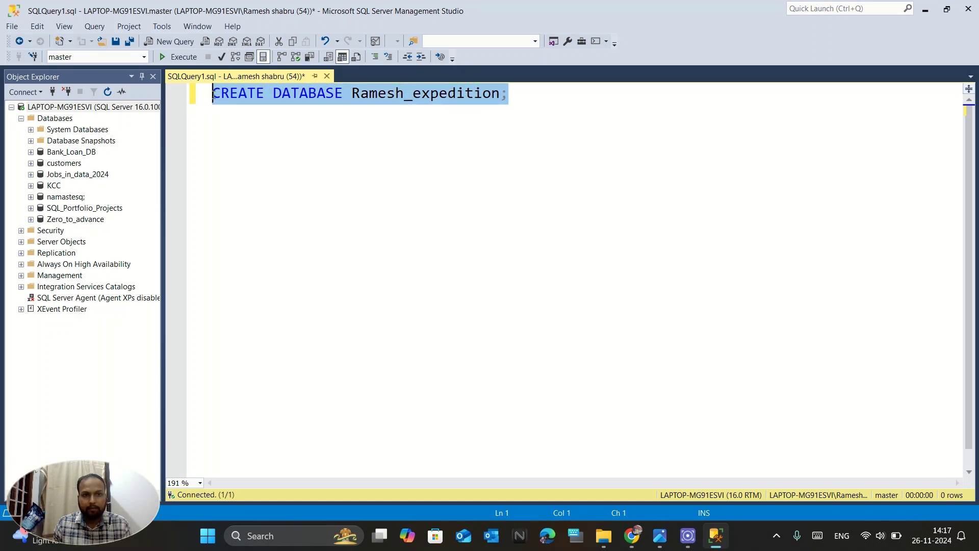
{"action": "left_click", "coordinate": [171, 61]}
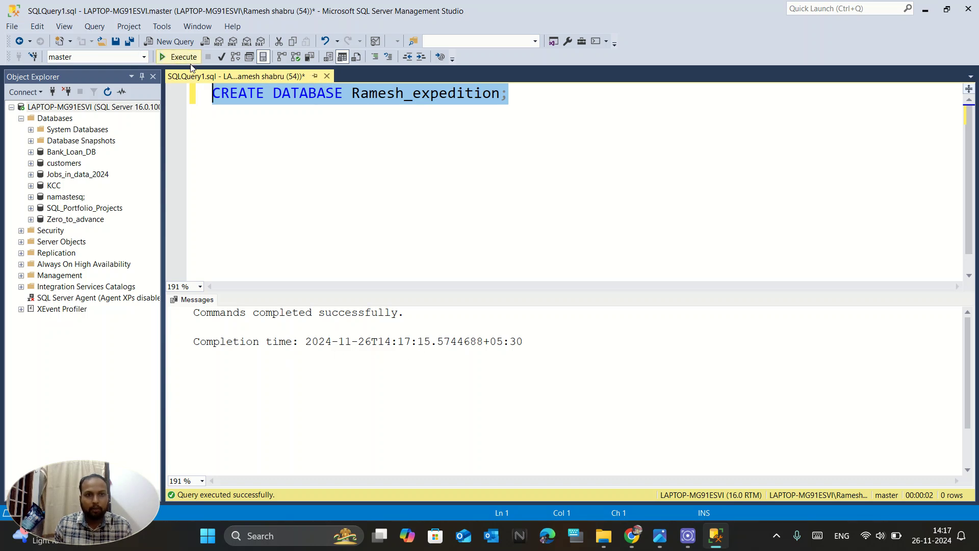
{"action": "left_click_drag", "start_coordinate": [508, 93], "coordinate": [205, 92]}
{"action": "left_click", "coordinate": [466, 131]}
{"action": "left_click", "coordinate": [510, 95]}
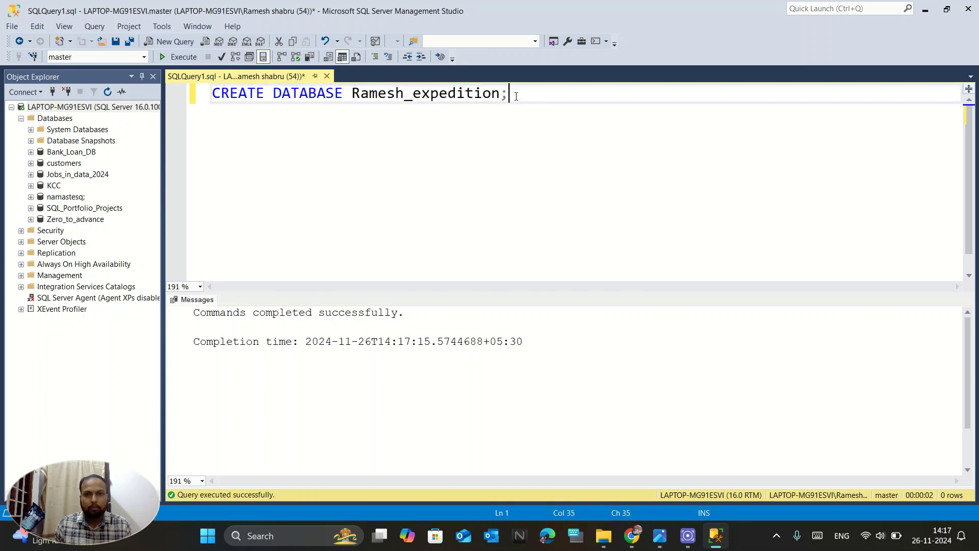
Step: Refresh the server's object list and expand the new _expedition database
{"action": "left_click", "coordinate": [106, 97]}
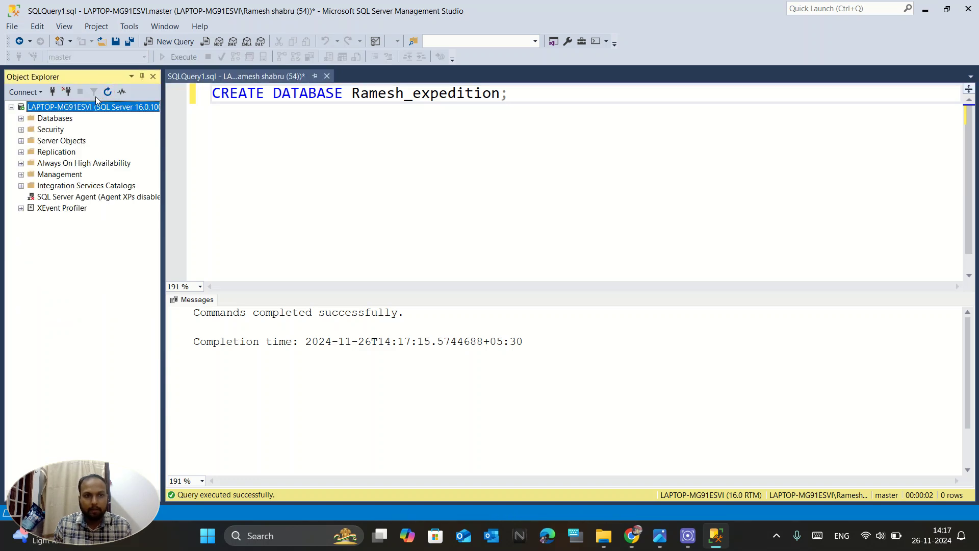
{"action": "left_click", "coordinate": [21, 118]}
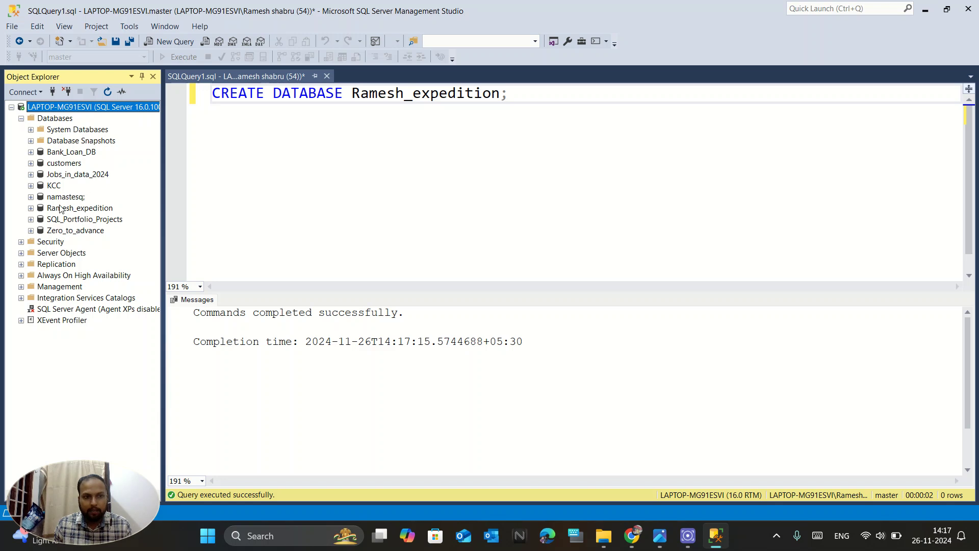
{"action": "left_click", "coordinate": [60, 208]}
{"action": "left_click", "coordinate": [31, 208]}
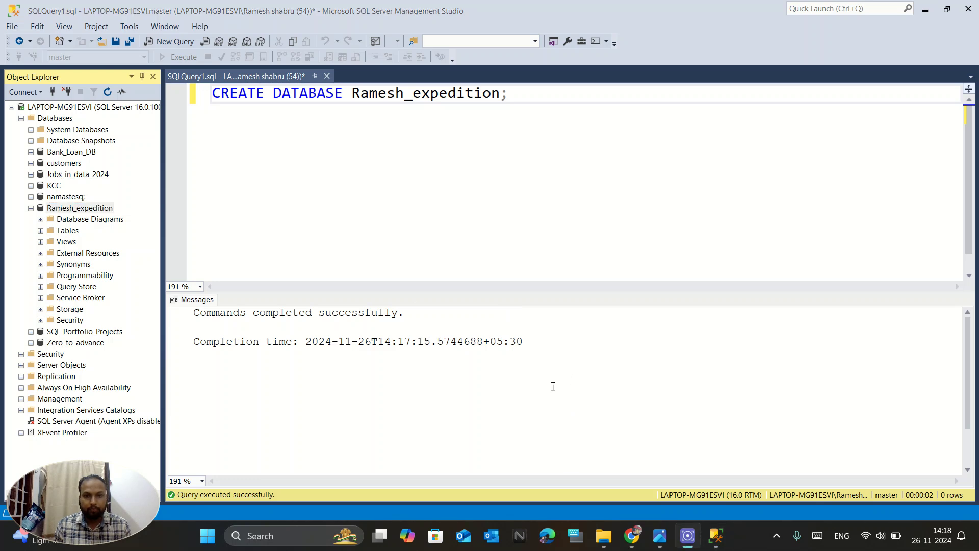
Step: Start the Import Flat File wizard for the new _expedition database and proceed to the input file settings
{"action": "left_click", "coordinate": [89, 209]}
{"action": "right_click", "coordinate": [88, 205]}
{"action": "left_click", "coordinate": [54, 208]}
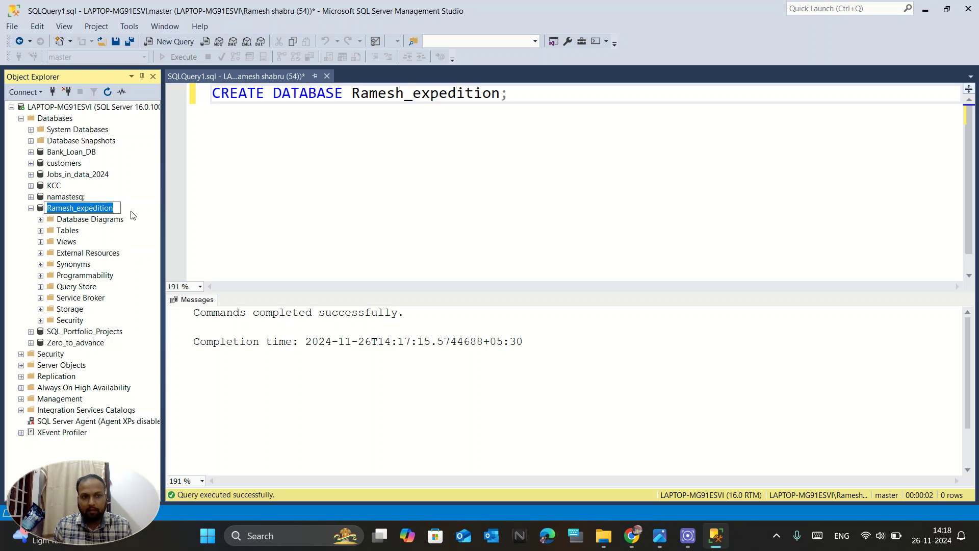
{"action": "right_click", "coordinate": [96, 206]}
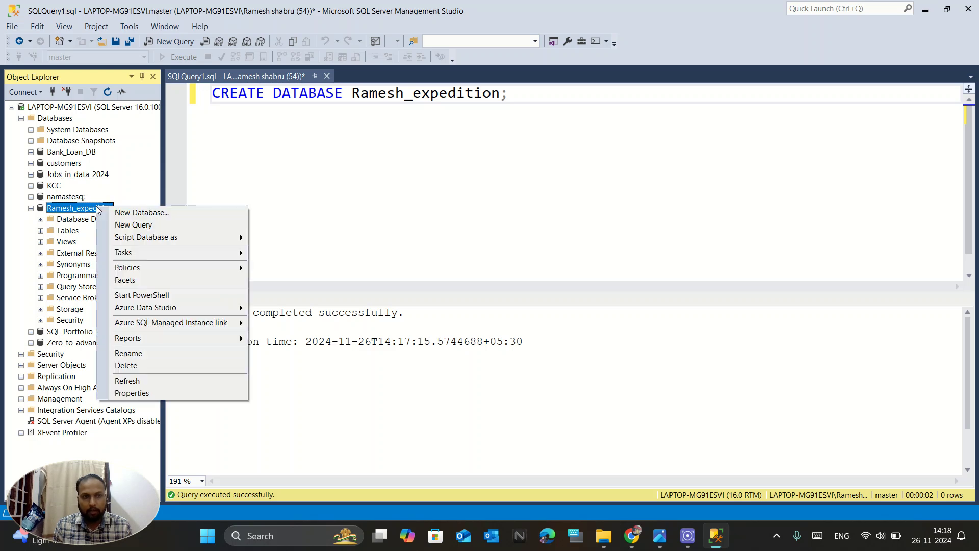
{"action": "mouse_move", "coordinate": [148, 253]}
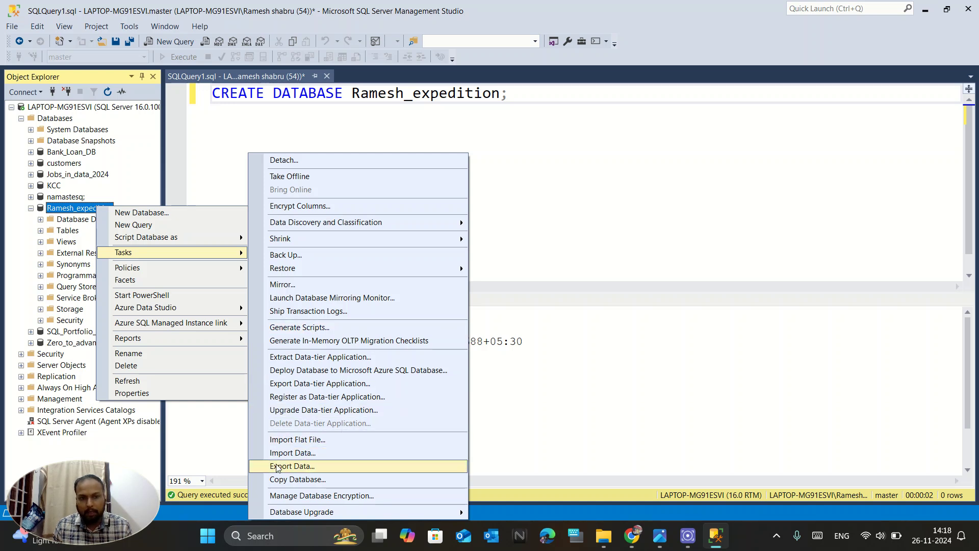
{"action": "left_click", "coordinate": [309, 442]}
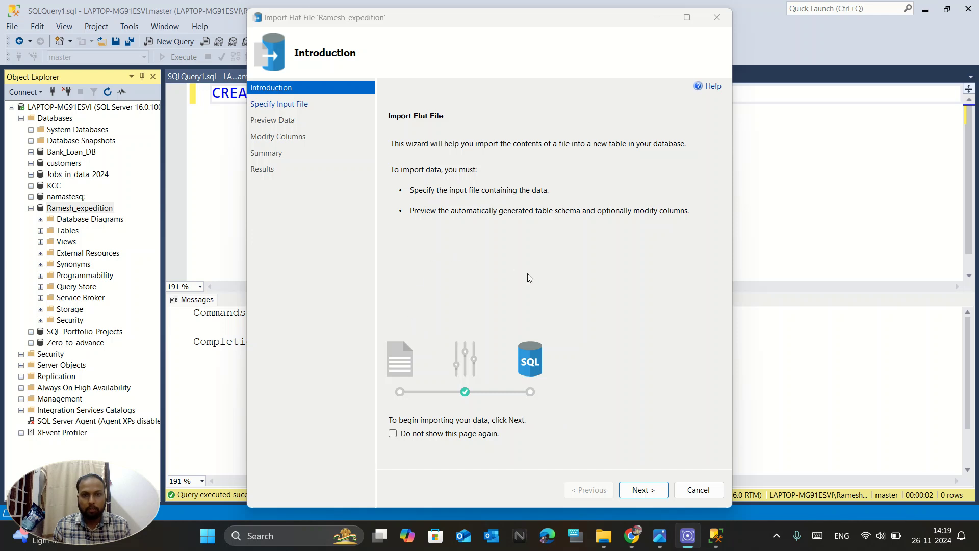
{"action": "left_click", "coordinate": [644, 491]}
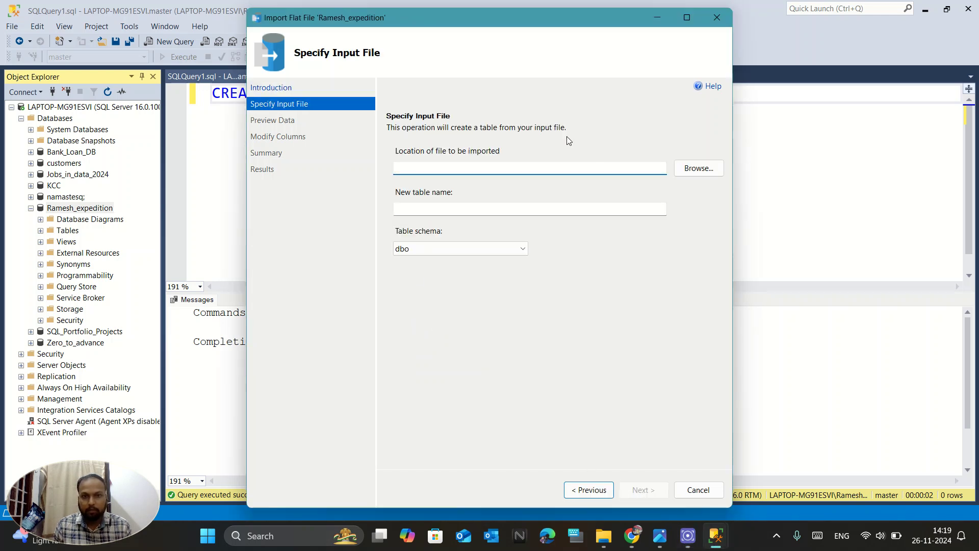
Step: Choose Sample - Superstore.csv from the NamasteSQL folder as the file to import
{"action": "left_click", "coordinate": [697, 169]}
{"action": "left_click", "coordinate": [699, 170]}
{"action": "scroll", "coordinate": [564, 175], "scroll_direction": "down", "scroll_amount": 5}
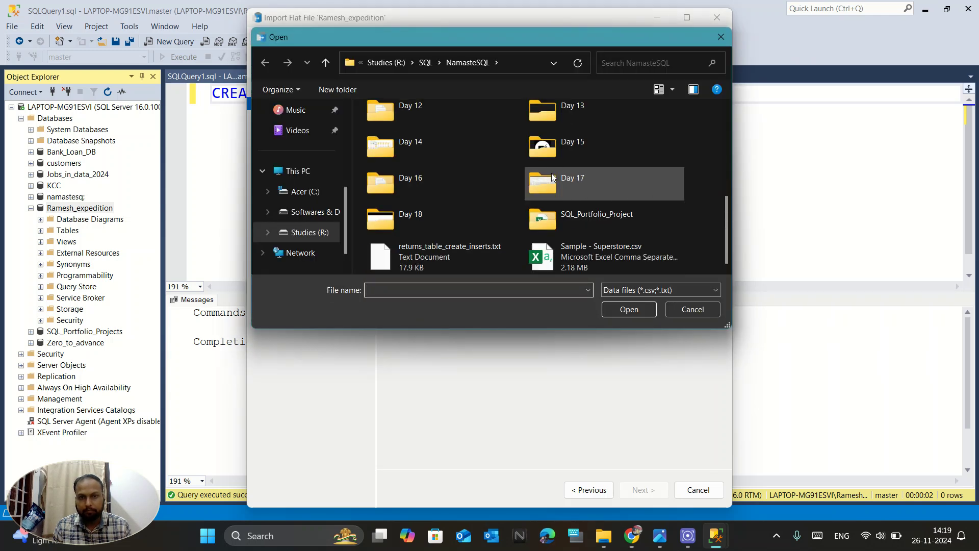
{"action": "left_click", "coordinate": [602, 258]}
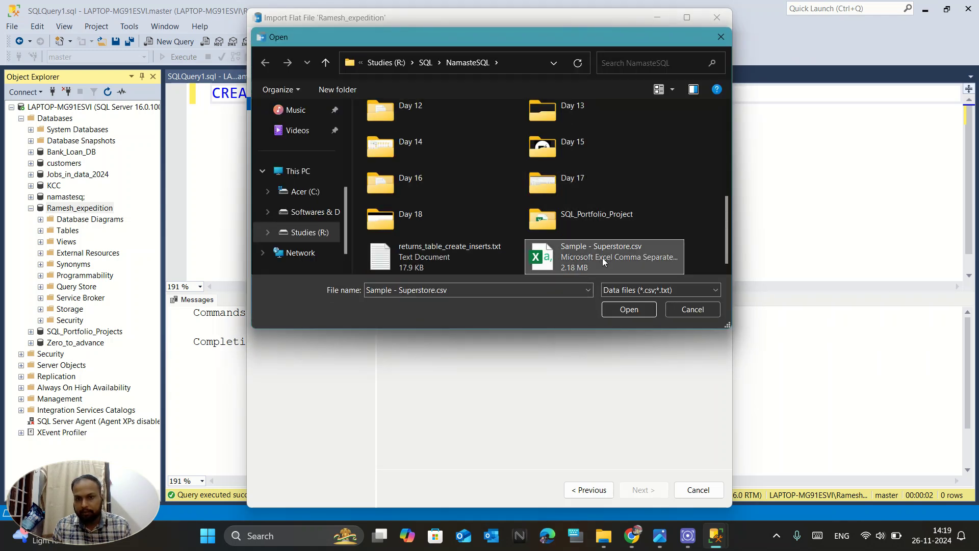
{"action": "left_click", "coordinate": [629, 309]}
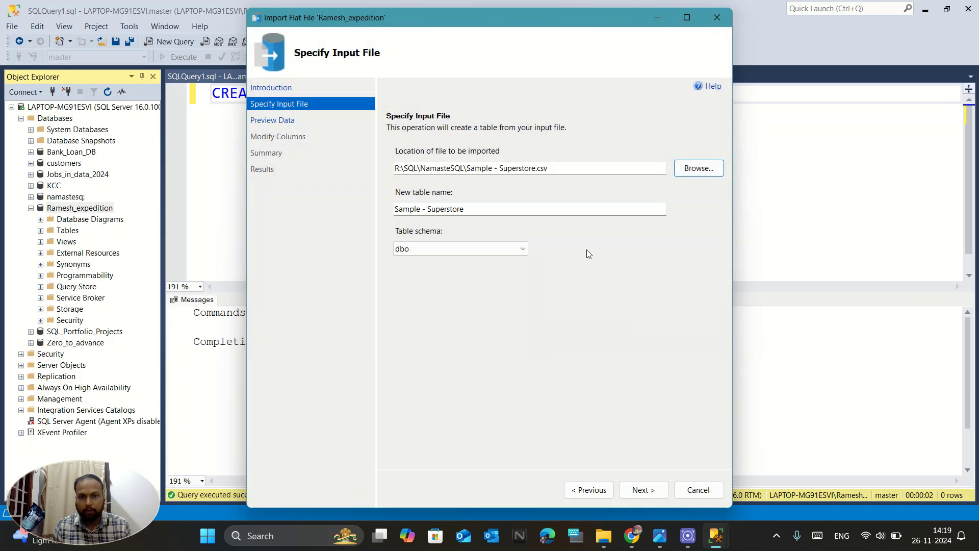
Step: Name the new table Sample_Superstore in the dbo schema and accept the data preview
{"action": "left_click", "coordinate": [428, 208]}
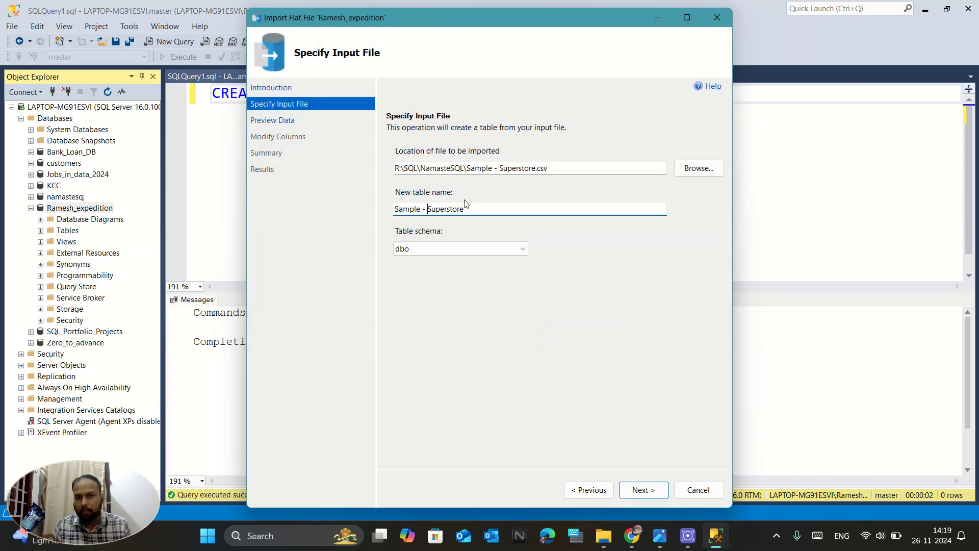
{"action": "key", "text": "BackSpace"}
{"action": "key", "text": "BackSpace"}
{"action": "key", "text": "BackSpace"}
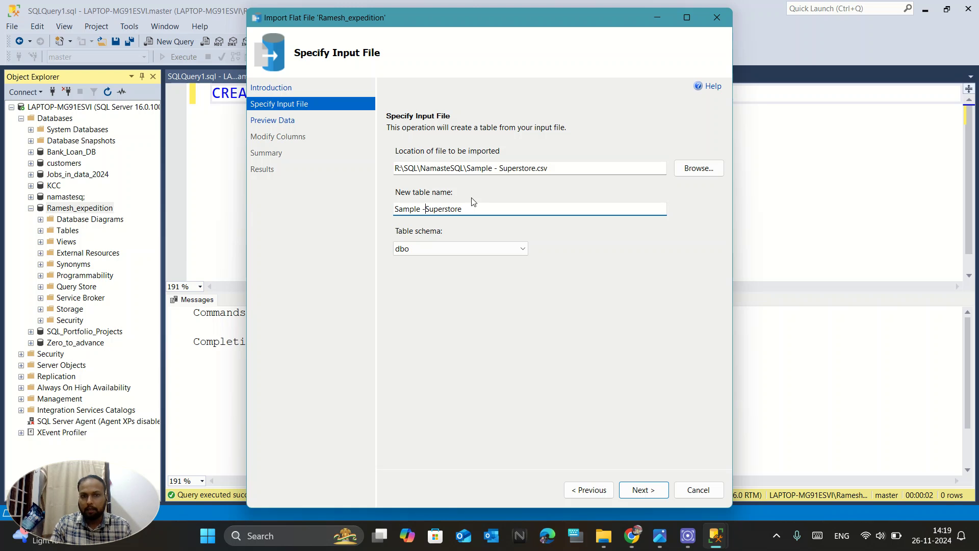
{"action": "type", "text": "_"}
{"action": "left_click", "coordinate": [490, 250]}
{"action": "left_click", "coordinate": [488, 250]}
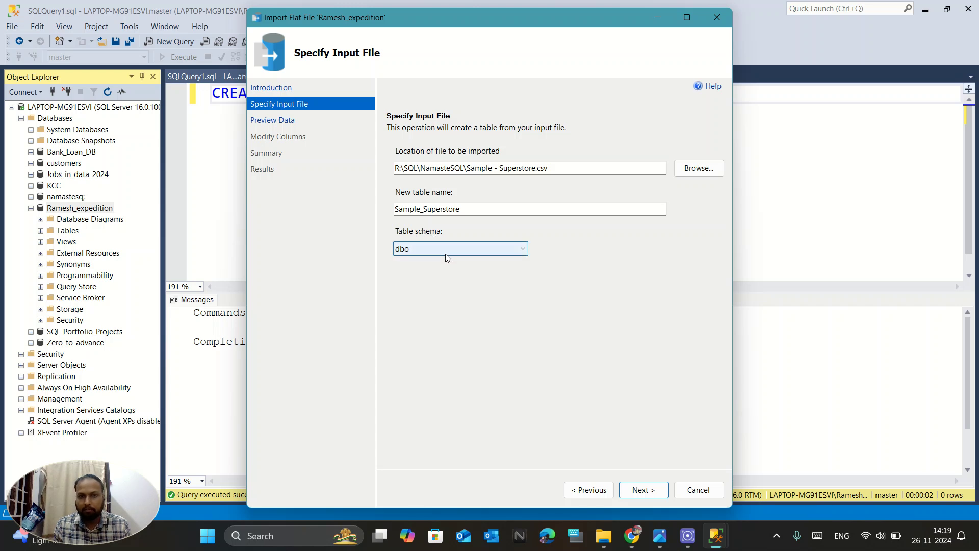
{"action": "left_click", "coordinate": [427, 252]}
{"action": "left_click", "coordinate": [432, 250]}
{"action": "left_click", "coordinate": [645, 490]}
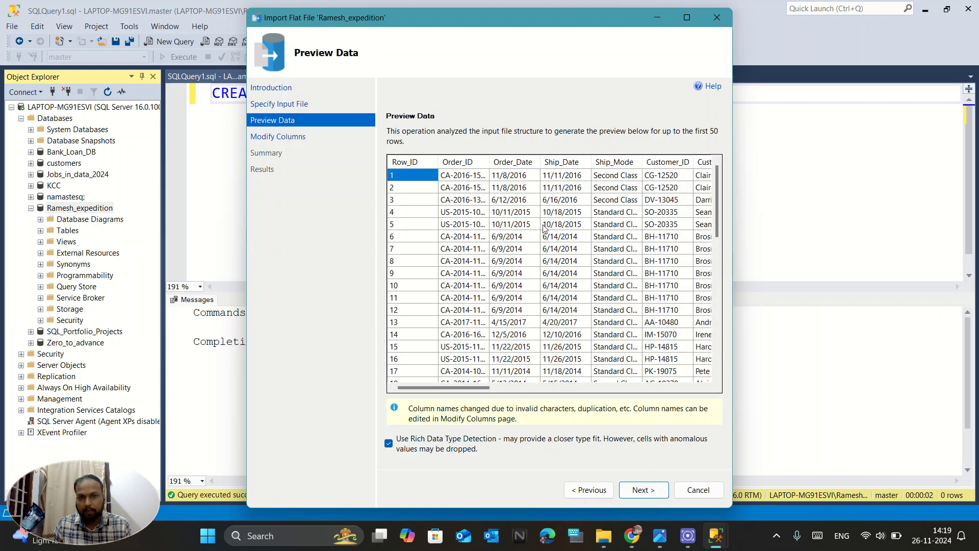
{"action": "left_click", "coordinate": [641, 498]}
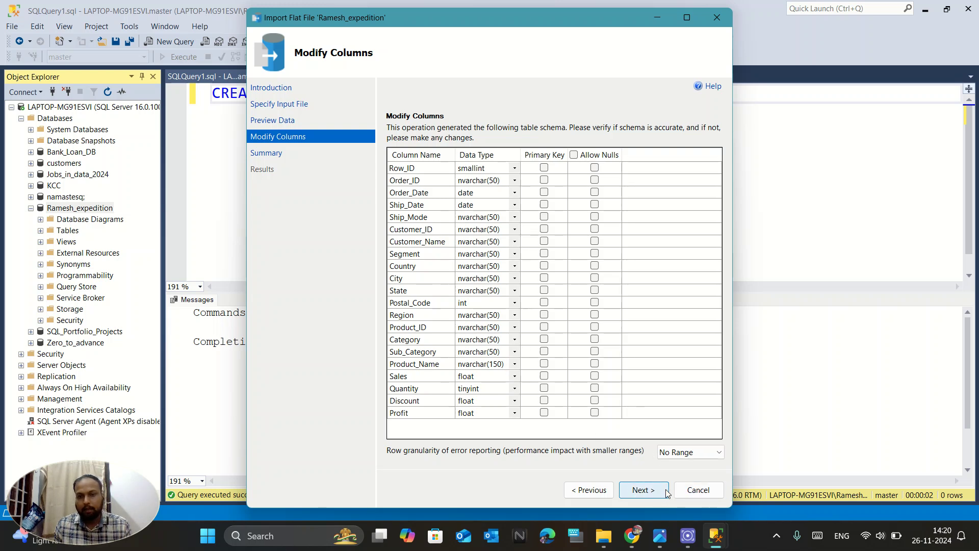
Step: Try to import the data with the generated column schema, inspecting the Insert Data result details before going back to the column settings
{"action": "left_click", "coordinate": [644, 490]}
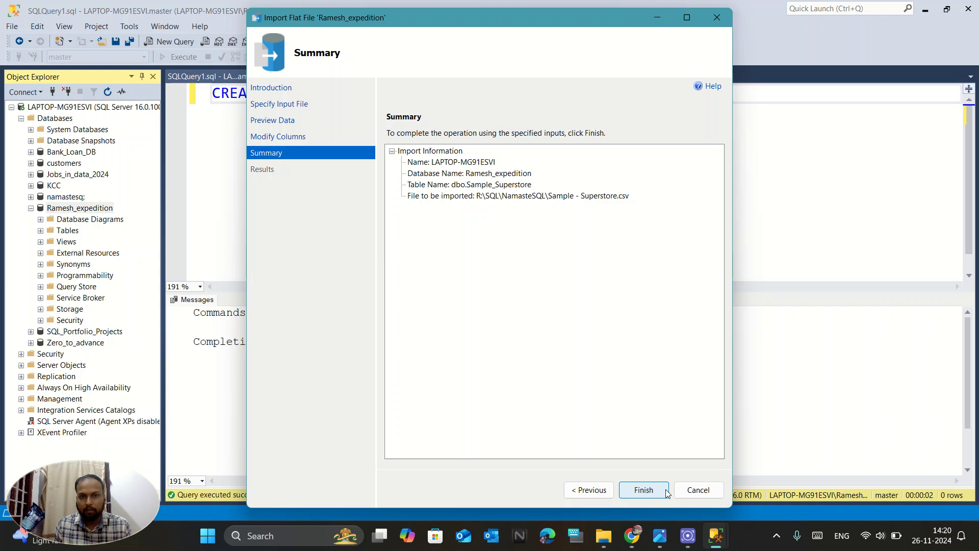
{"action": "left_click", "coordinate": [666, 490]}
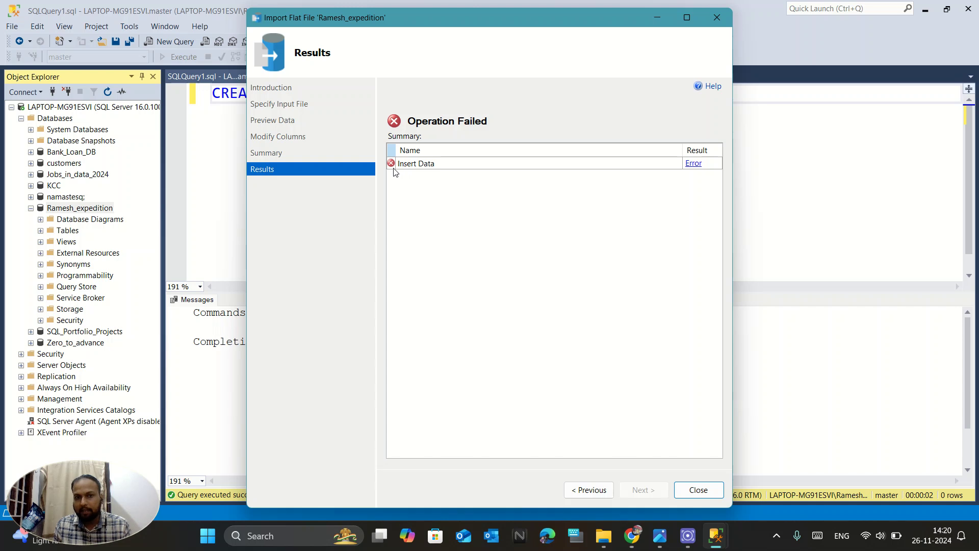
{"action": "left_click", "coordinate": [694, 164]}
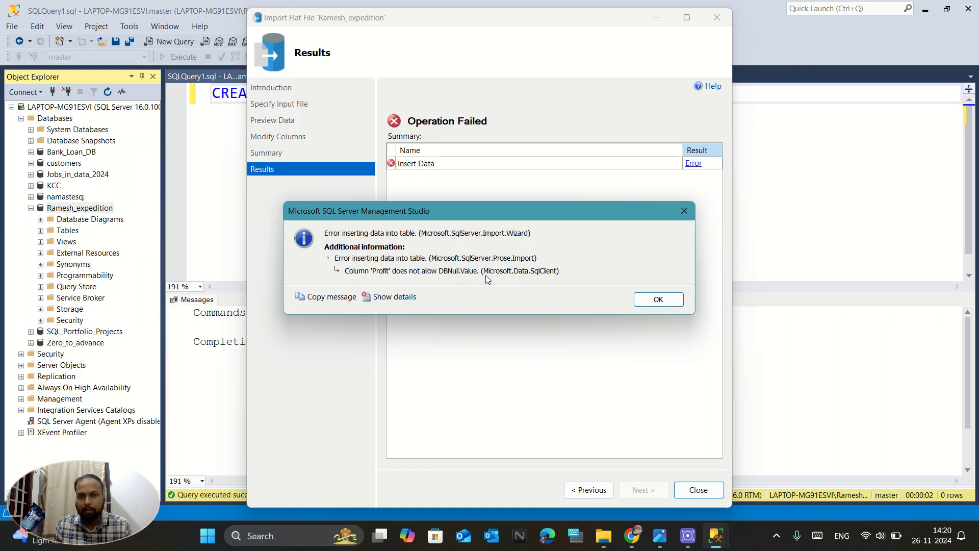
{"action": "left_click", "coordinate": [655, 301]}
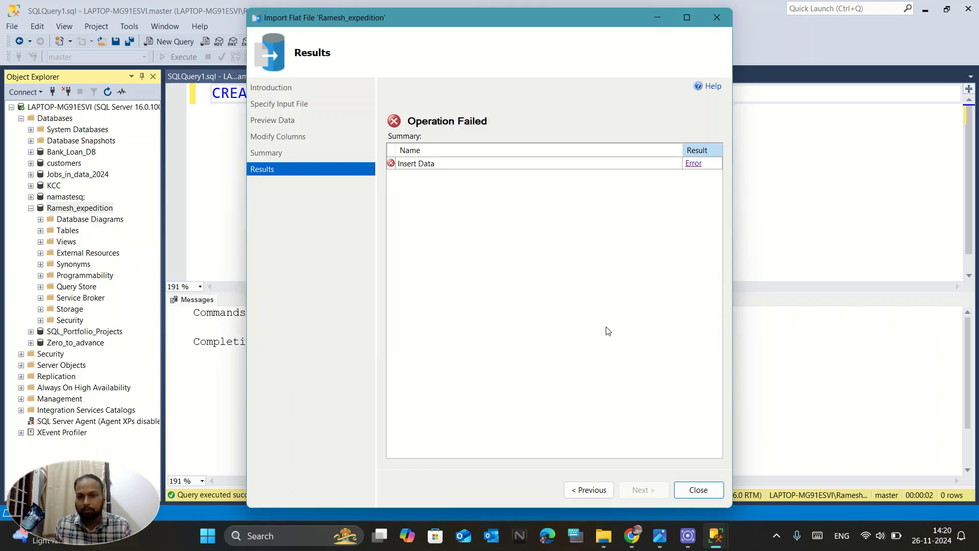
{"action": "left_click", "coordinate": [587, 491]}
{"action": "left_click", "coordinate": [589, 491]}
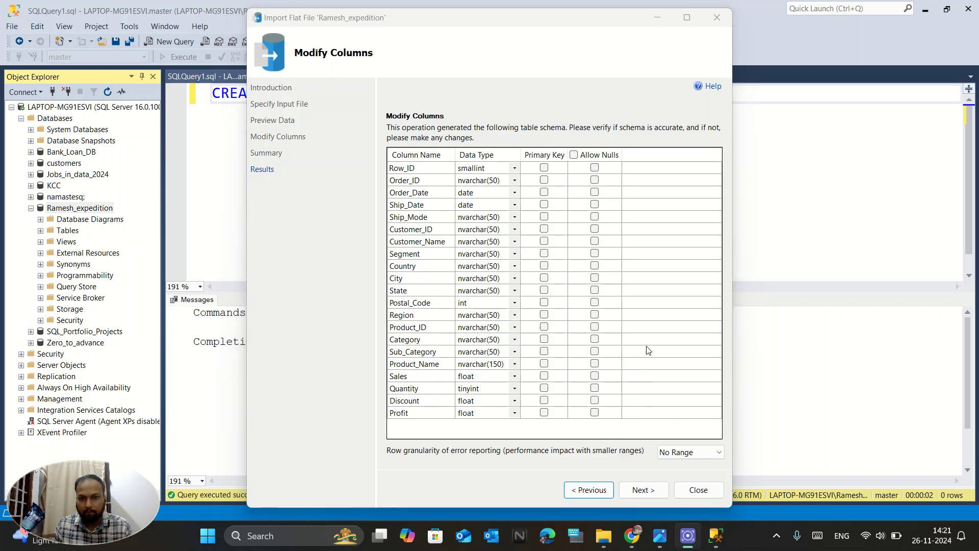
Step: Try the import with nulls allowed in the Profit column, inspecting the Insert Data result details before closing the wizard
{"action": "left_click", "coordinate": [595, 413]}
{"action": "left_click", "coordinate": [595, 413]}
{"action": "left_click", "coordinate": [658, 491]}
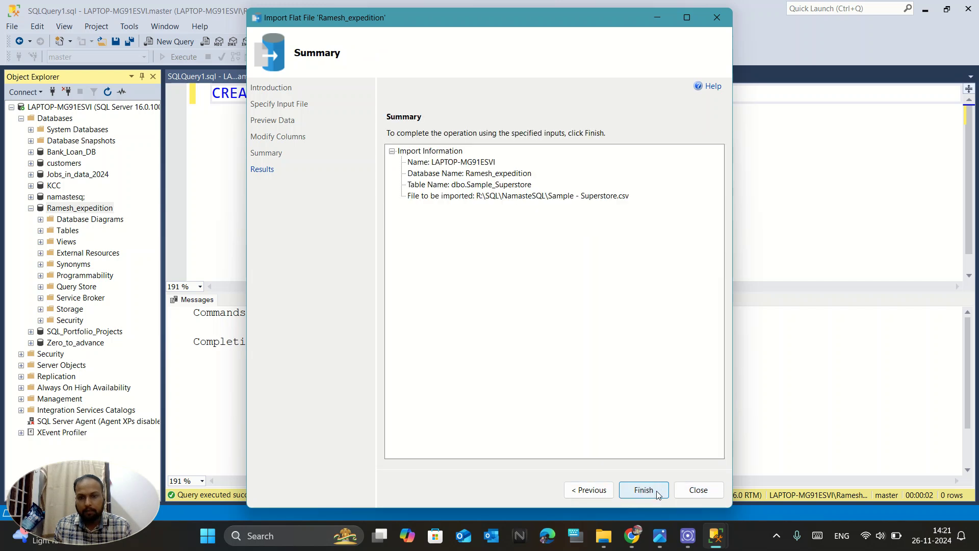
{"action": "left_click", "coordinate": [657, 490]}
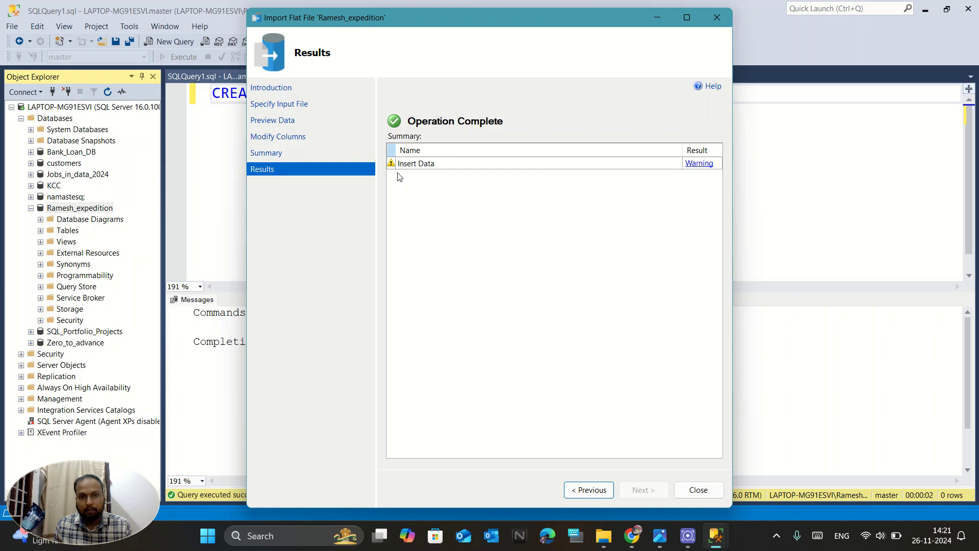
{"action": "left_click", "coordinate": [706, 166]}
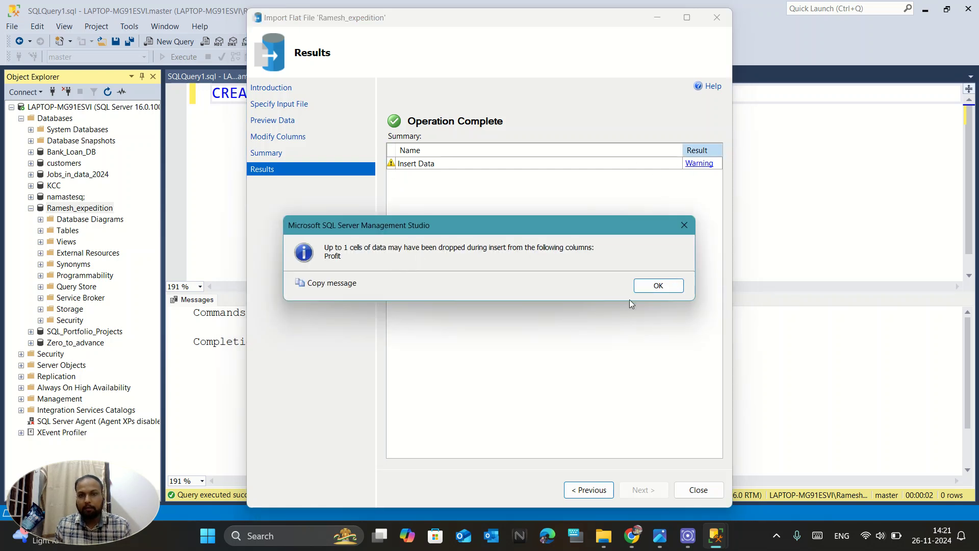
{"action": "left_click", "coordinate": [646, 287]}
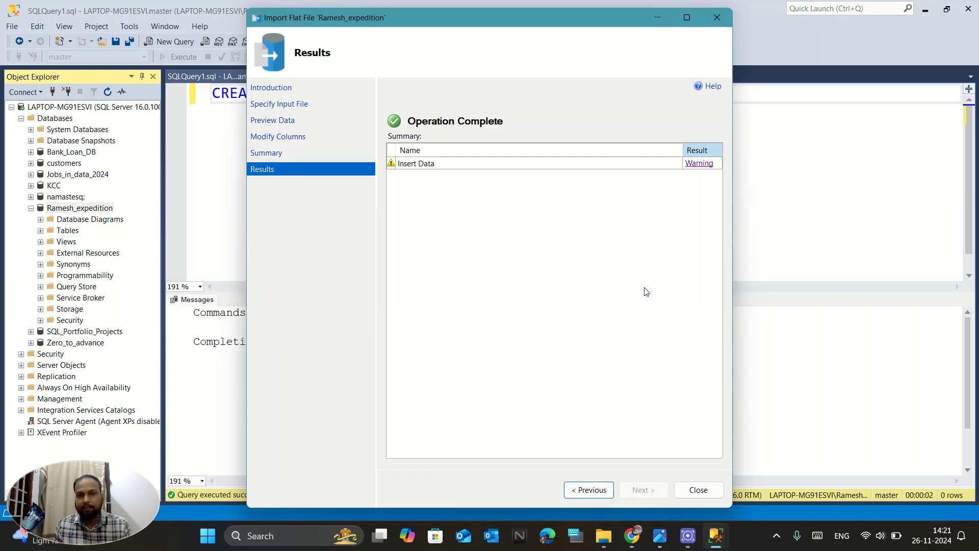
{"action": "left_click", "coordinate": [713, 490]}
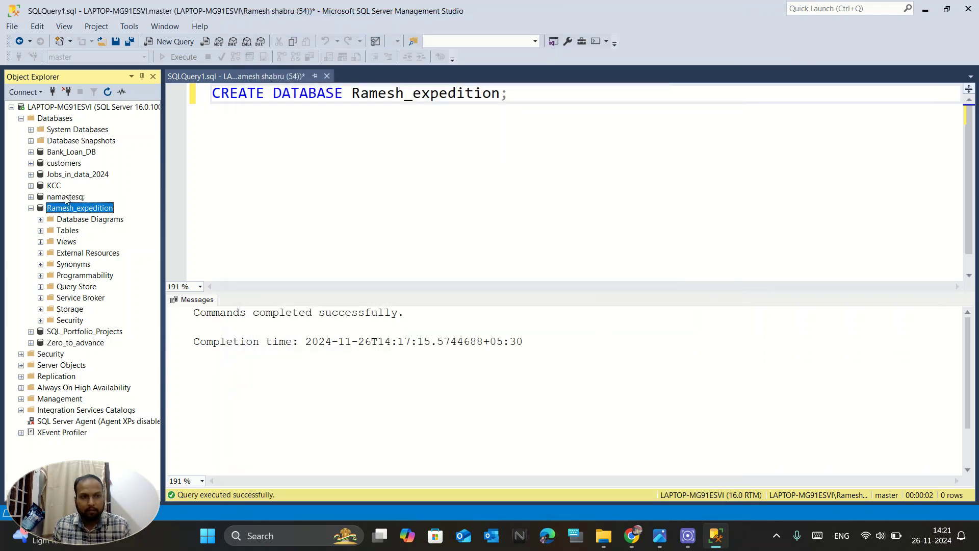
Step: Refresh the object list and delete the dbo.Sample_Superstore table from the new _expedition database
{"action": "left_click", "coordinate": [106, 92]}
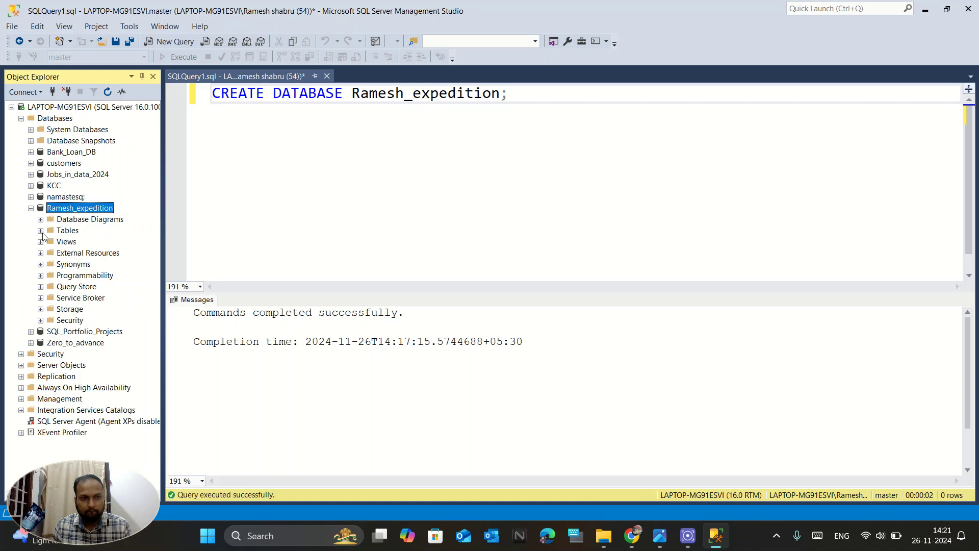
{"action": "left_click", "coordinate": [41, 231]}
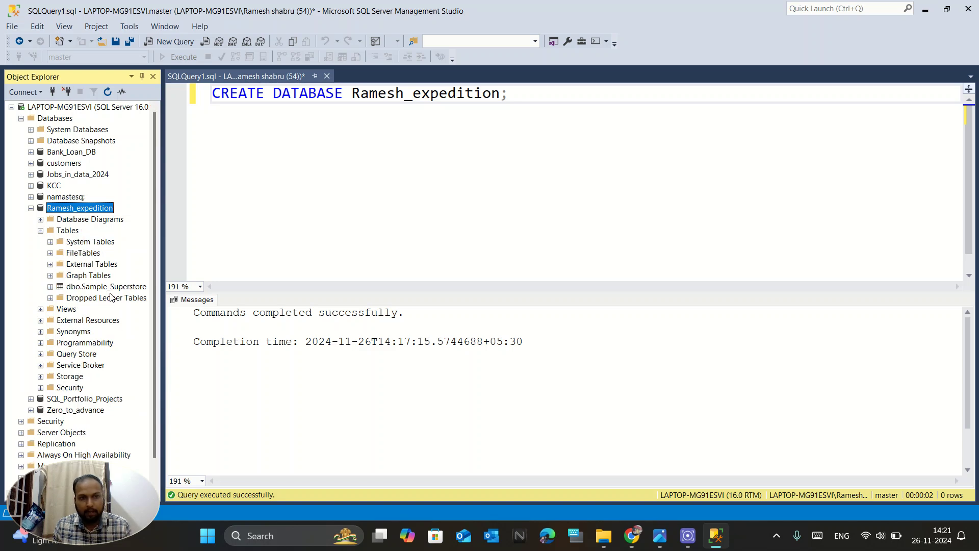
{"action": "left_click", "coordinate": [102, 287]}
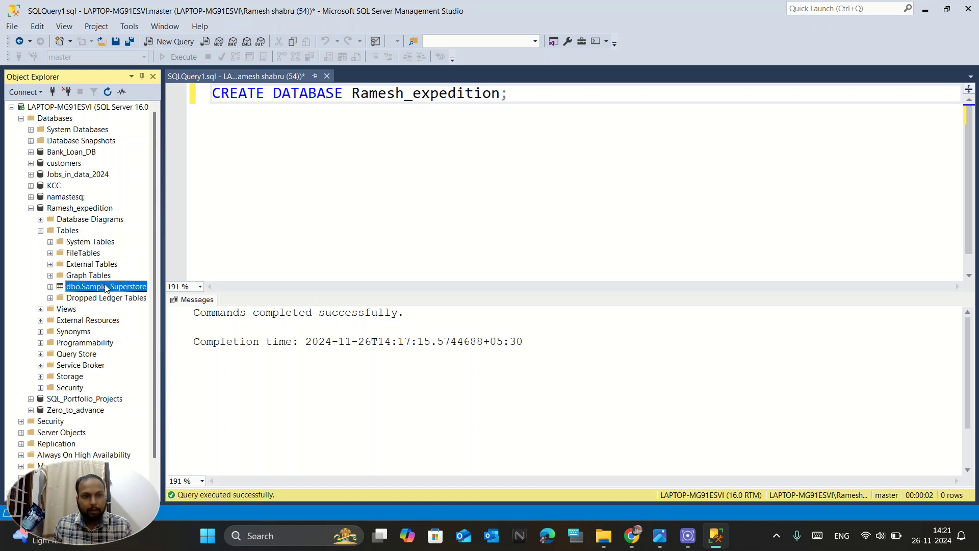
{"action": "right_click", "coordinate": [106, 289]}
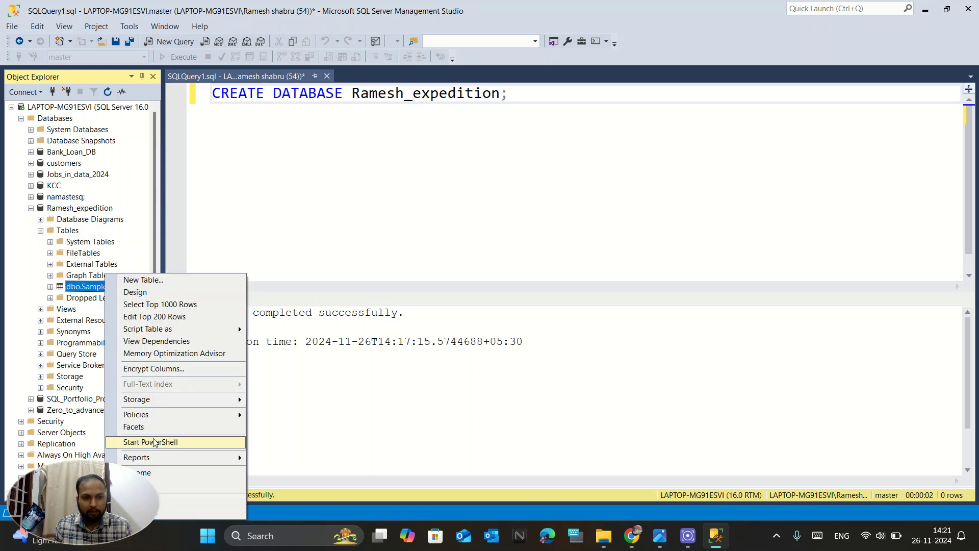
{"action": "left_click", "coordinate": [160, 488]}
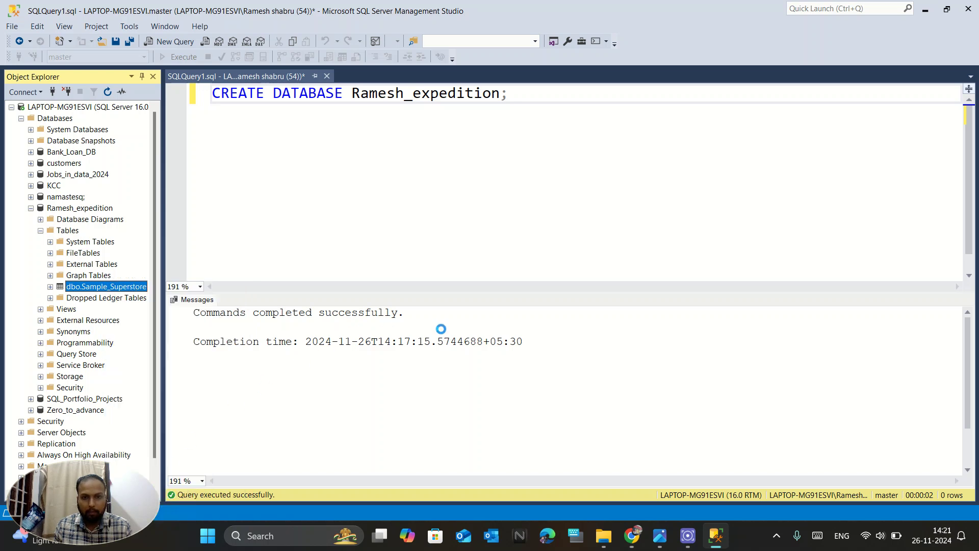
{"action": "left_click", "coordinate": [652, 452]}
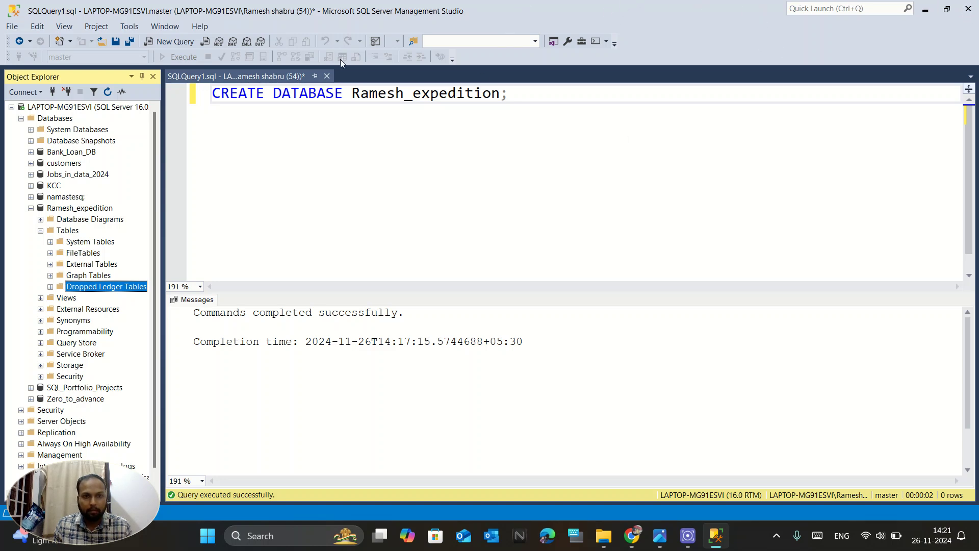
Step: Start the Import Flat File wizard again for the _expedition database and proceed to the input file settings
{"action": "right_click", "coordinate": [73, 208]}
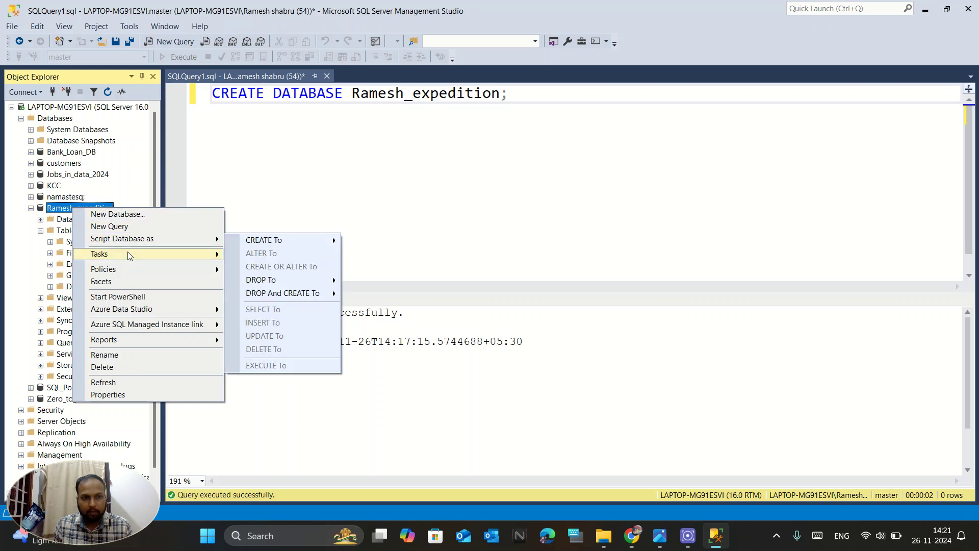
{"action": "mouse_move", "coordinate": [128, 255]}
{"action": "left_click", "coordinate": [334, 440]}
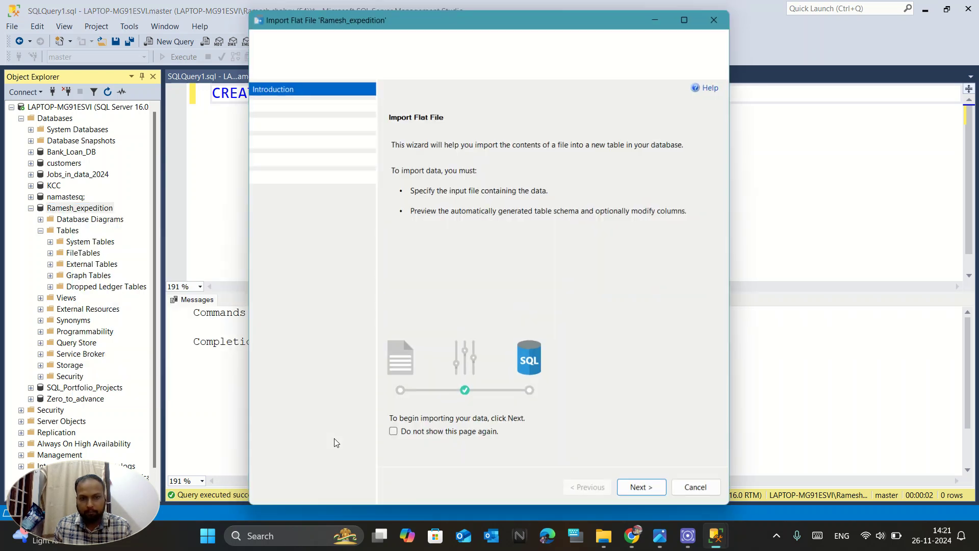
{"action": "left_click", "coordinate": [661, 498]}
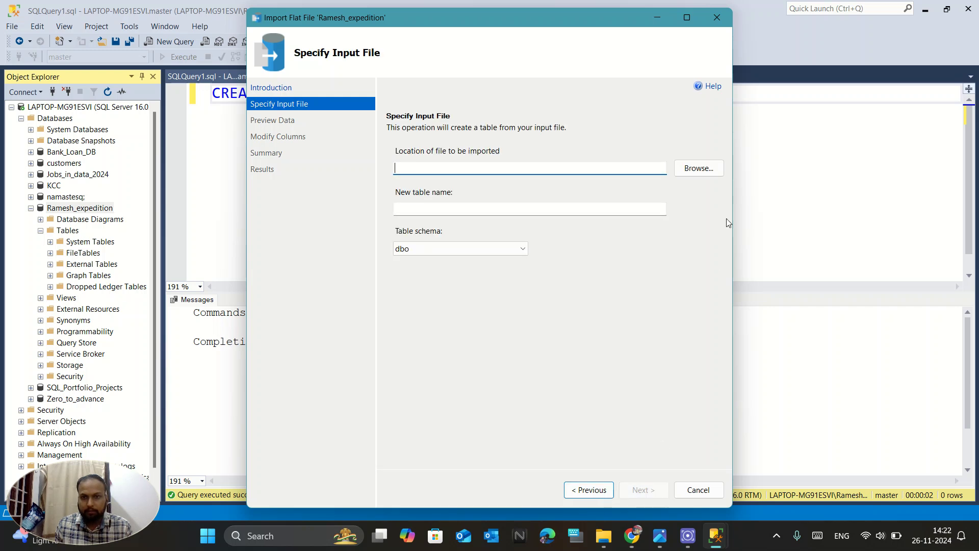
Step: Choose Sample - Superstore.csv from the NamasteSQL folder, keeping the default table name, dbo schema and data preview
{"action": "left_click", "coordinate": [698, 169]}
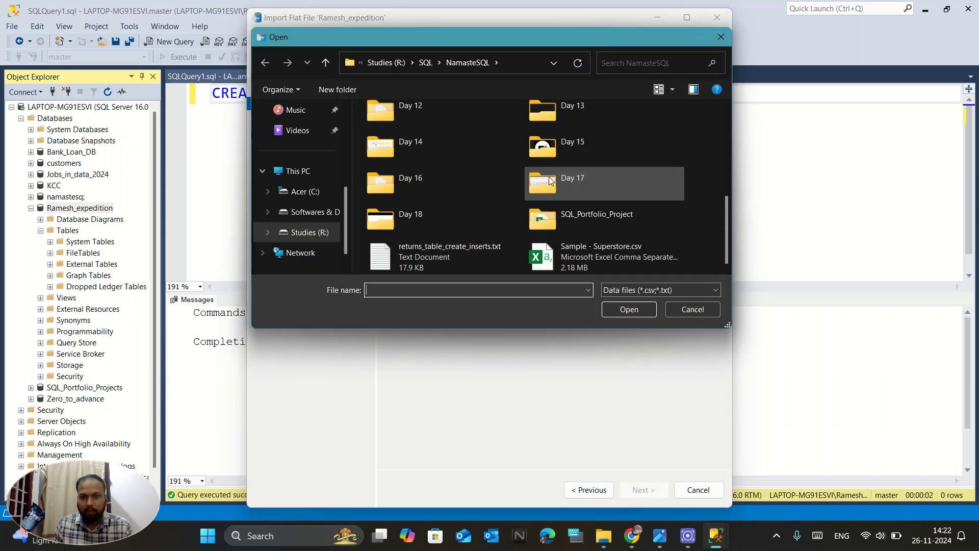
{"action": "left_click", "coordinate": [582, 251]}
{"action": "left_click", "coordinate": [626, 309]}
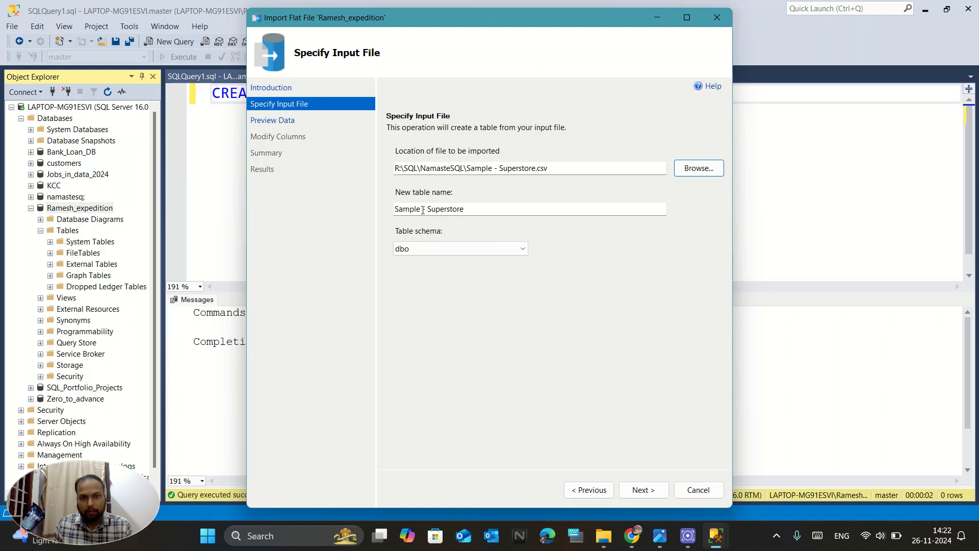
{"action": "left_click", "coordinate": [657, 490]}
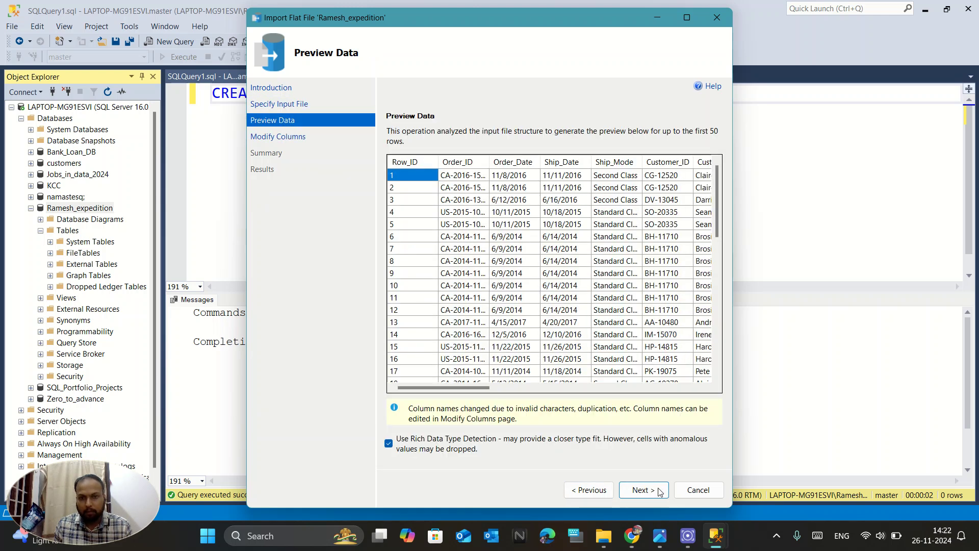
{"action": "left_click", "coordinate": [658, 490]}
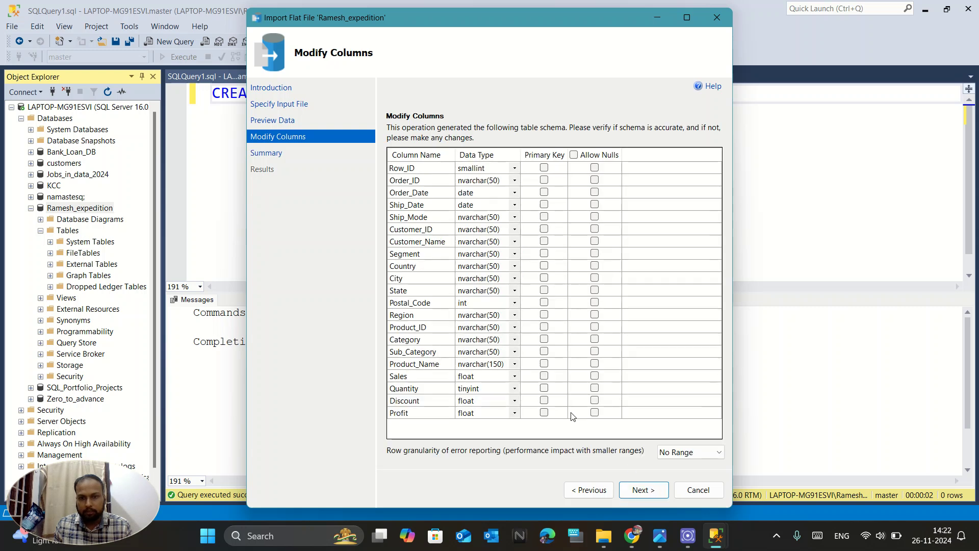
Step: Allow nulls in the Profit column and set its data type to decimal(18, 10)
{"action": "left_click", "coordinate": [592, 414]}
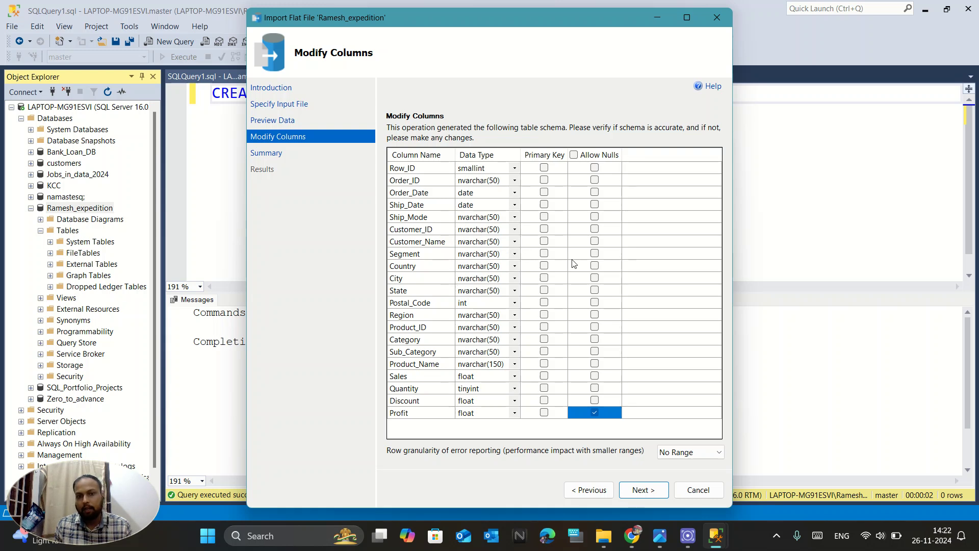
{"action": "left_click", "coordinate": [474, 413]}
{"action": "left_click", "coordinate": [515, 414]}
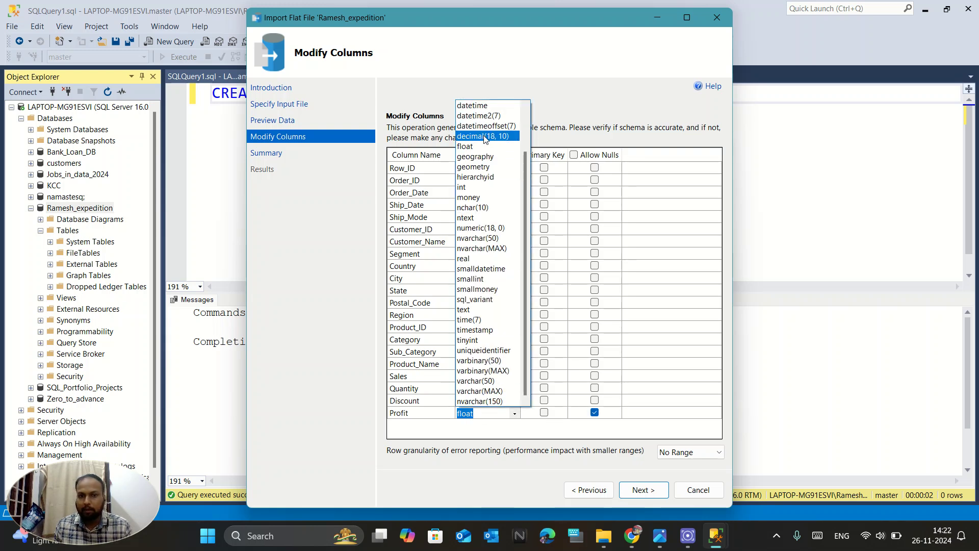
{"action": "left_click", "coordinate": [485, 137]}
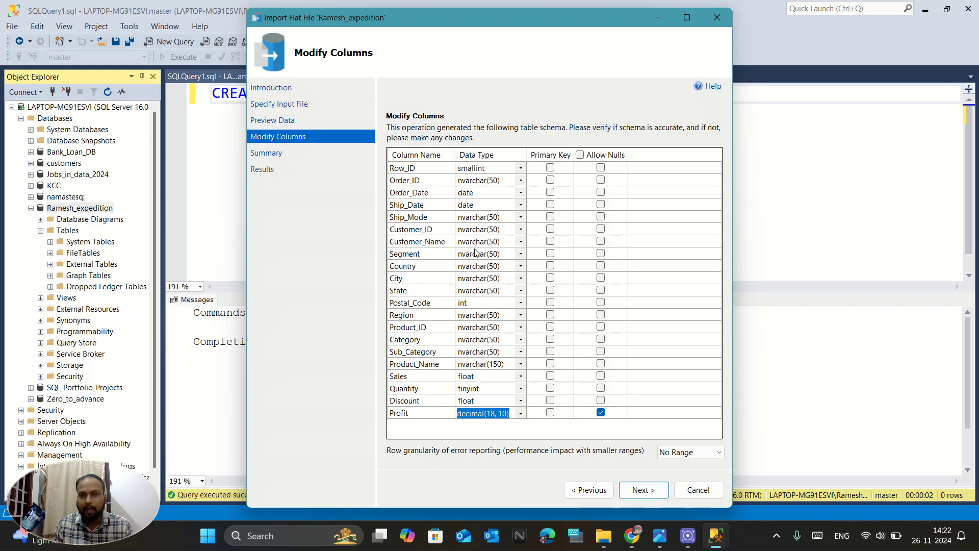
Step: Finish the import, then refresh the object list and locate the dbo.Sample - Superstore table under the _expedition database
{"action": "left_click", "coordinate": [642, 489]}
{"action": "left_click", "coordinate": [642, 489]}
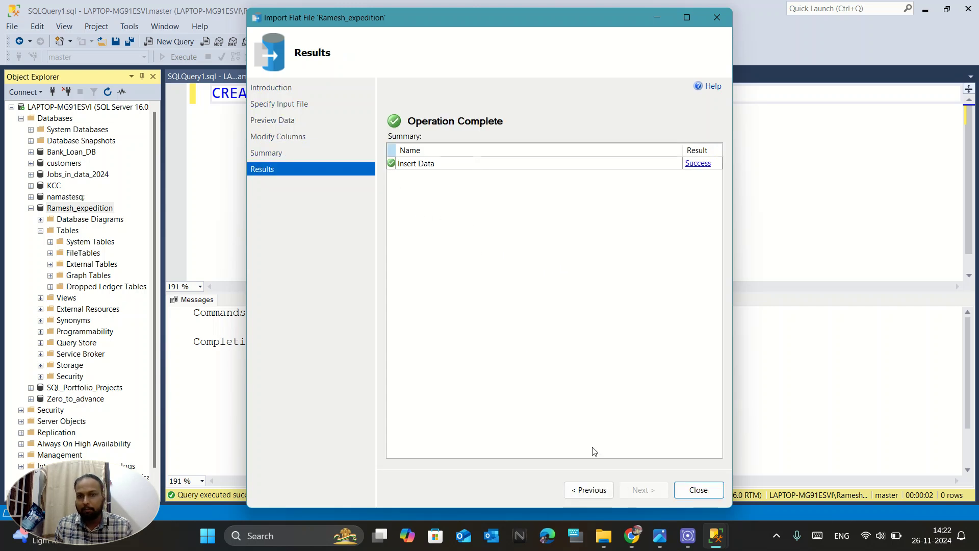
{"action": "left_click", "coordinate": [683, 487]}
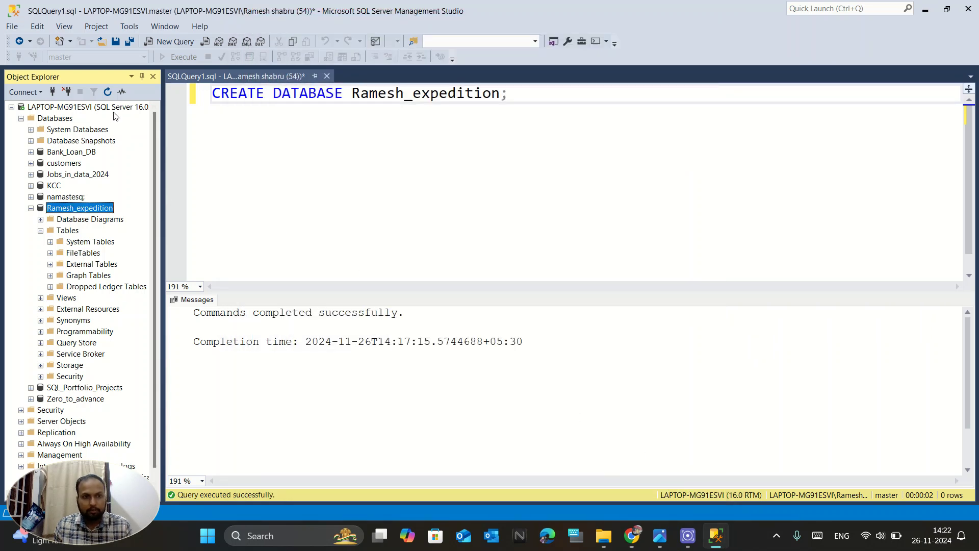
{"action": "left_click", "coordinate": [104, 92]}
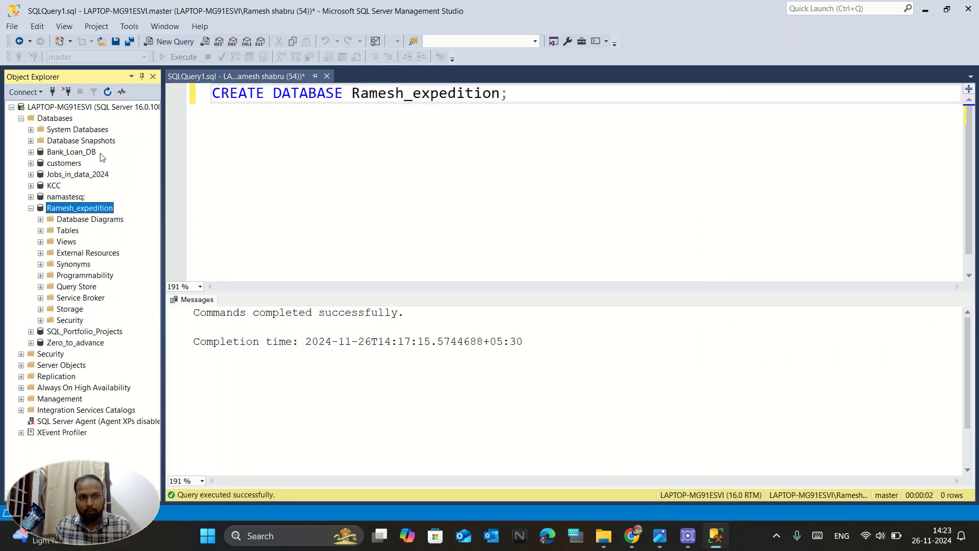
{"action": "left_click", "coordinate": [39, 231]}
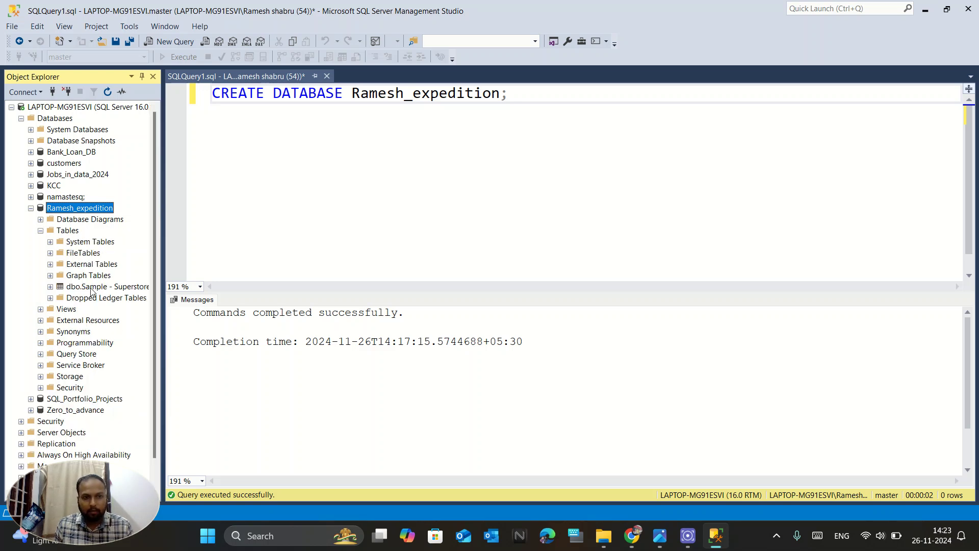
{"action": "left_click", "coordinate": [92, 287]}
Step: Begin a SELECT * FROM query a few lines below the CREATE DATABASE statement
{"action": "left_click", "coordinate": [508, 101]}
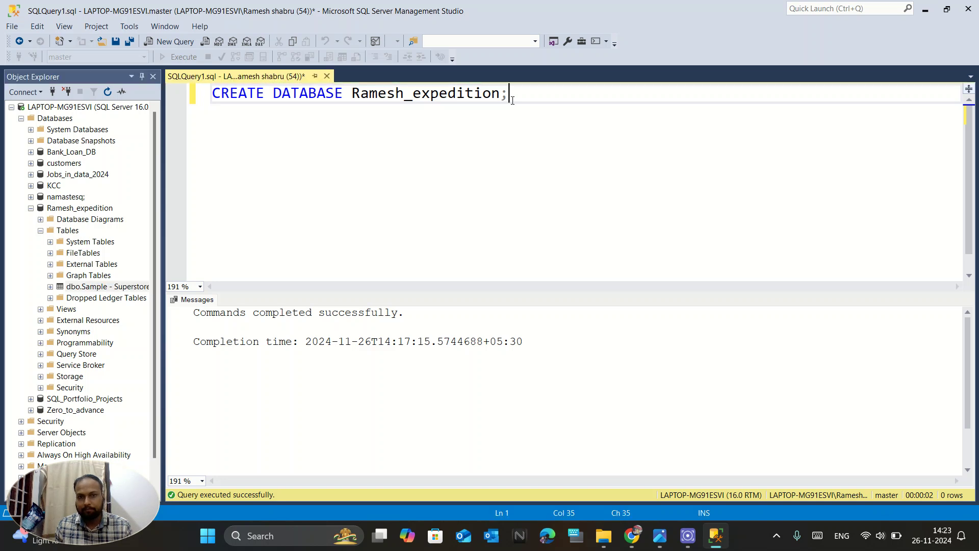
{"action": "key", "text": "Return"}
{"action": "key", "text": "Return"}
{"action": "key", "text": "Return"}
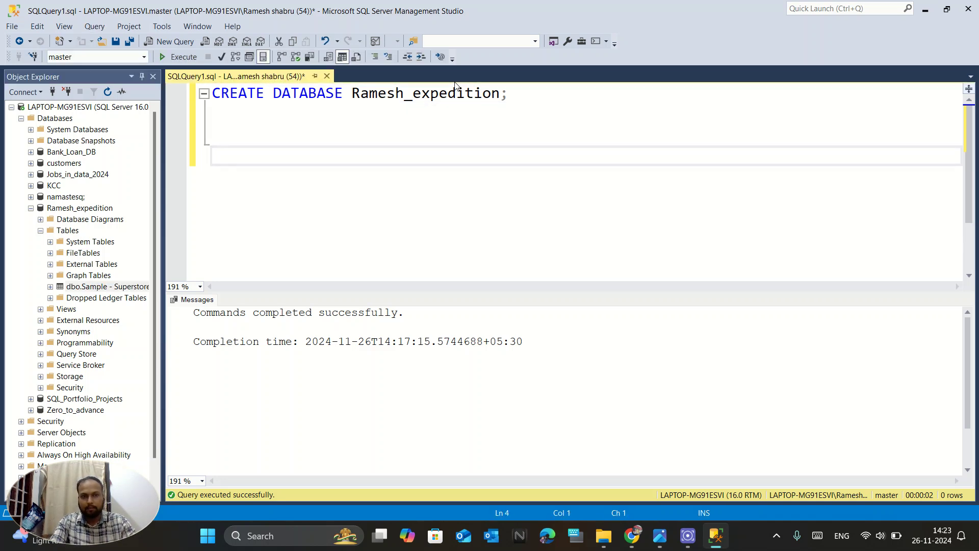
{"action": "key", "text": "Caps_Lock"}
{"action": "type", "text": "SELECT"}
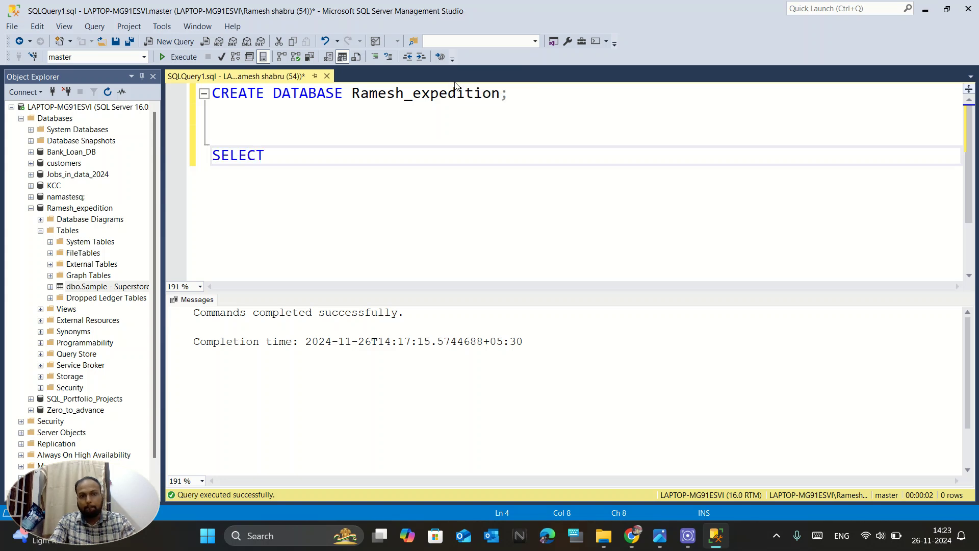
{"action": "key", "text": "Return"}
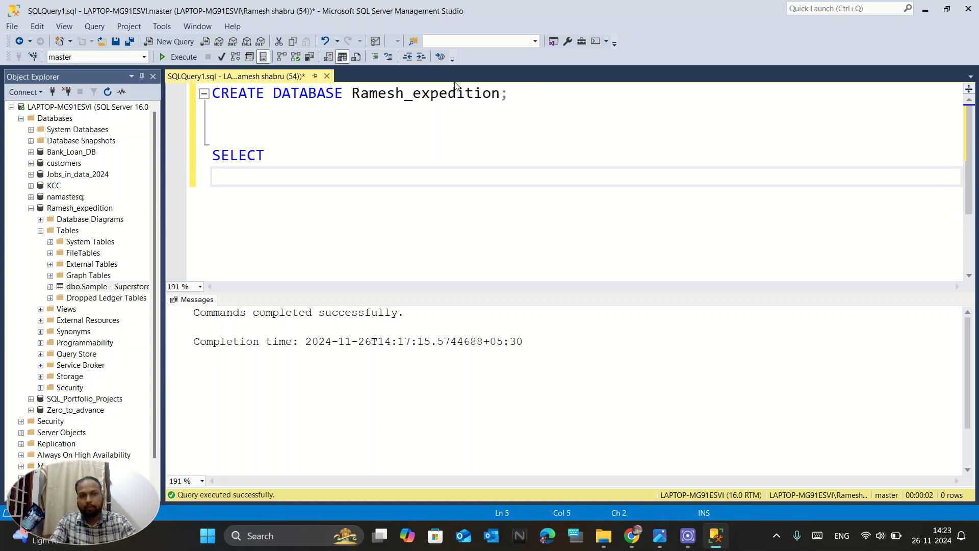
{"action": "type", "text": "*"}
{"action": "key", "text": "Return"}
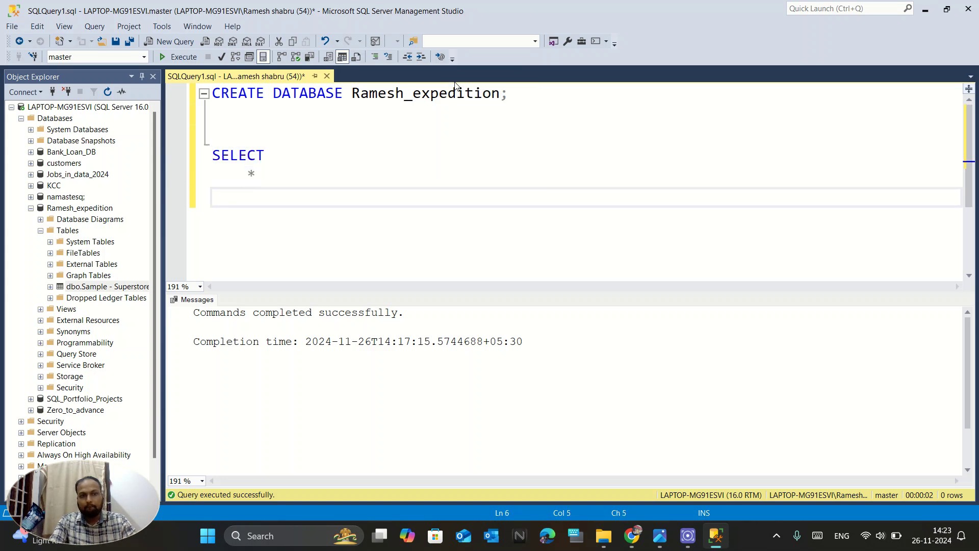
{"action": "type", "text": "FROM"}
{"action": "key", "text": "Return"}
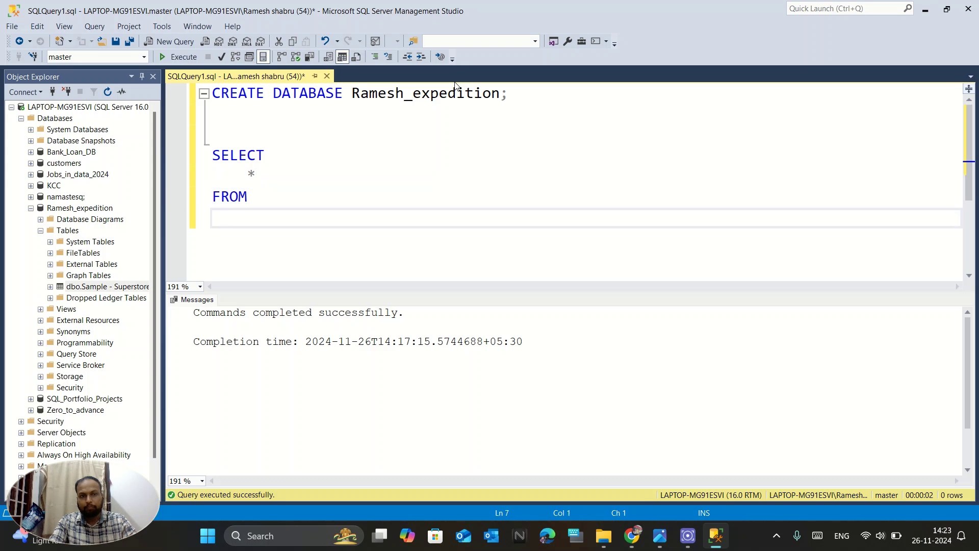
{"action": "key", "text": "Tab"}
{"action": "type", "text": "SA"}
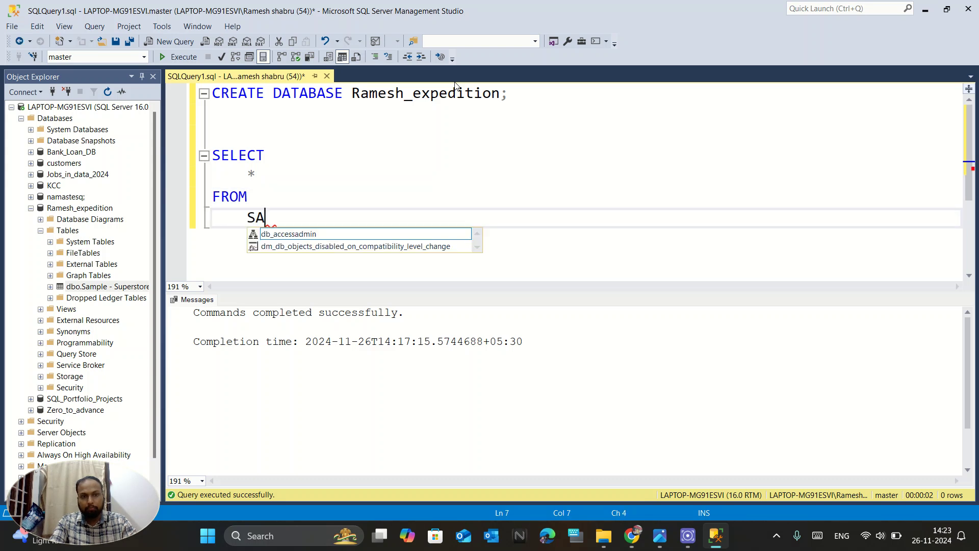
{"action": "type", "text": "MP"}
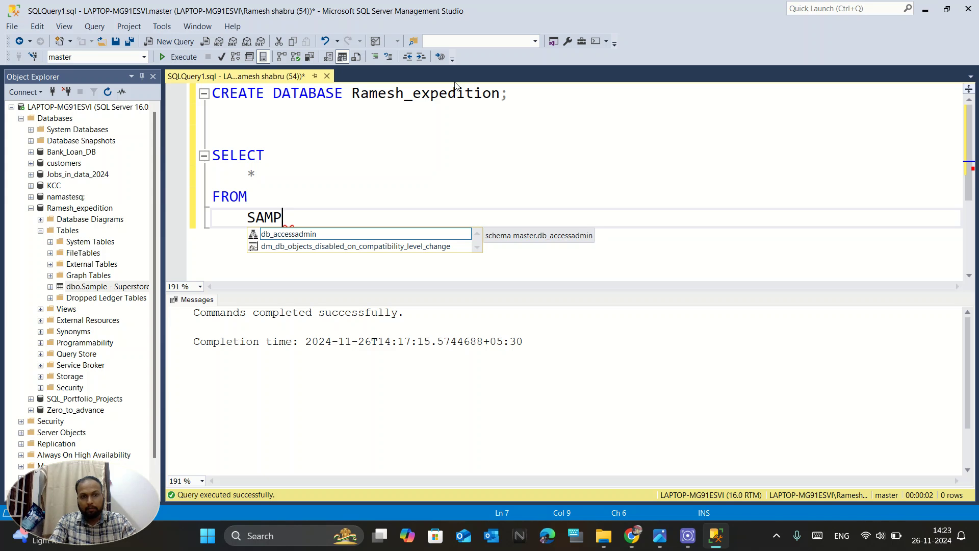
{"action": "key", "text": "BackSpace"}
{"action": "key", "text": "BackSpace"}
{"action": "key", "text": "BackSpace"}
{"action": "key", "text": "BackSpace"}
{"action": "key", "text": "BackSpace"}
{"action": "key", "text": "BackSpace"}
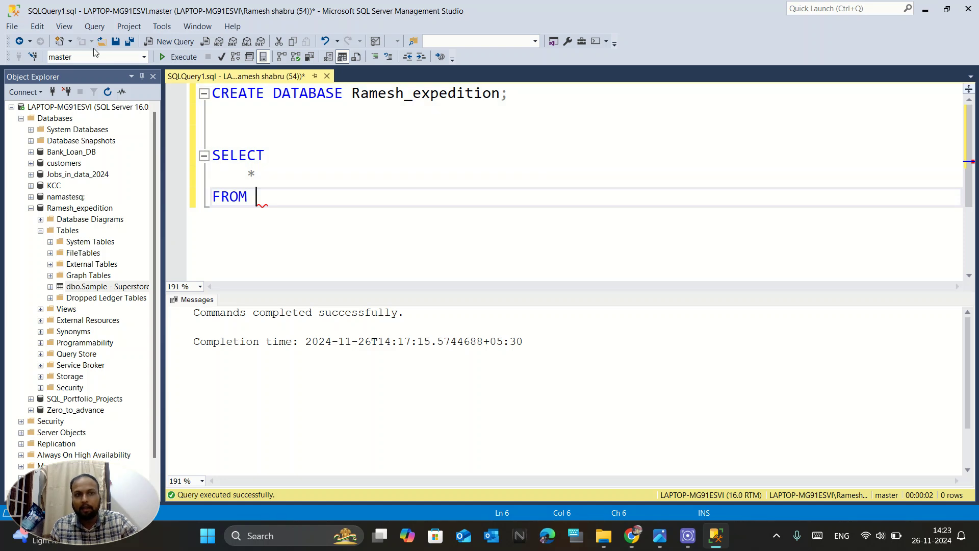
Step: Add a USE statement for the _expedition database between CREATE DATABASE and SELECT, and run only that statement
{"action": "left_click", "coordinate": [514, 101]}
{"action": "left_click", "coordinate": [283, 135]}
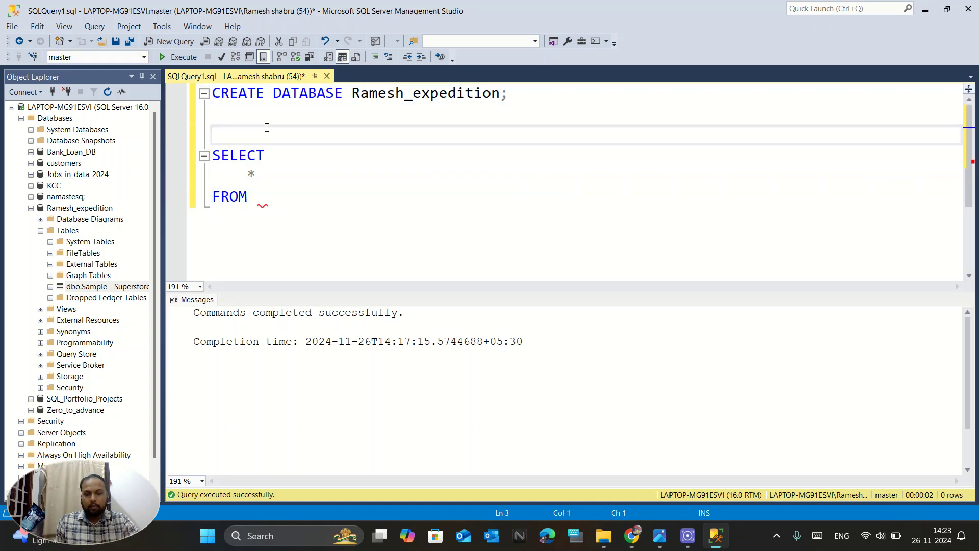
{"action": "key", "text": "Return"}
{"action": "key", "text": "Up"}
{"action": "type", "text": "USE"}
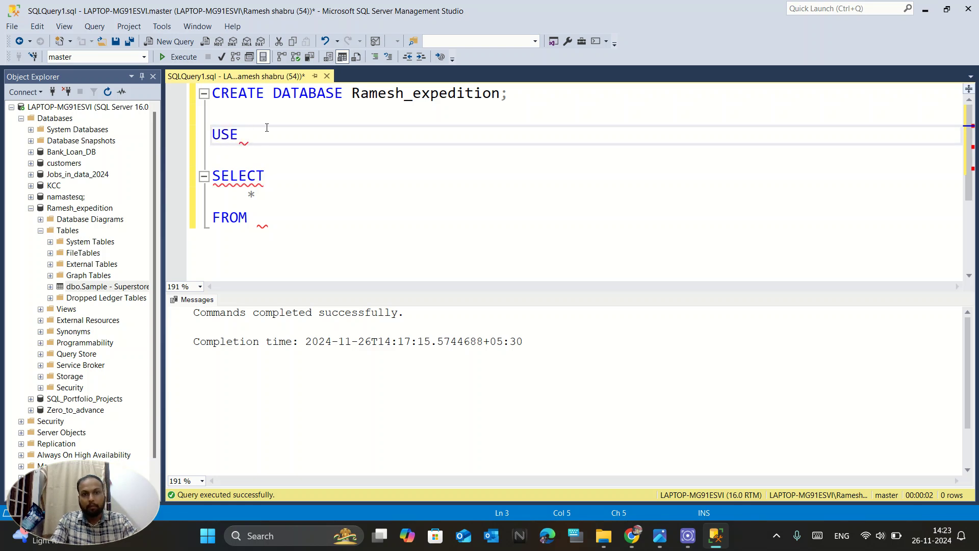
{"action": "type", "text": " ram"}
{"action": "key", "text": "Tab"}
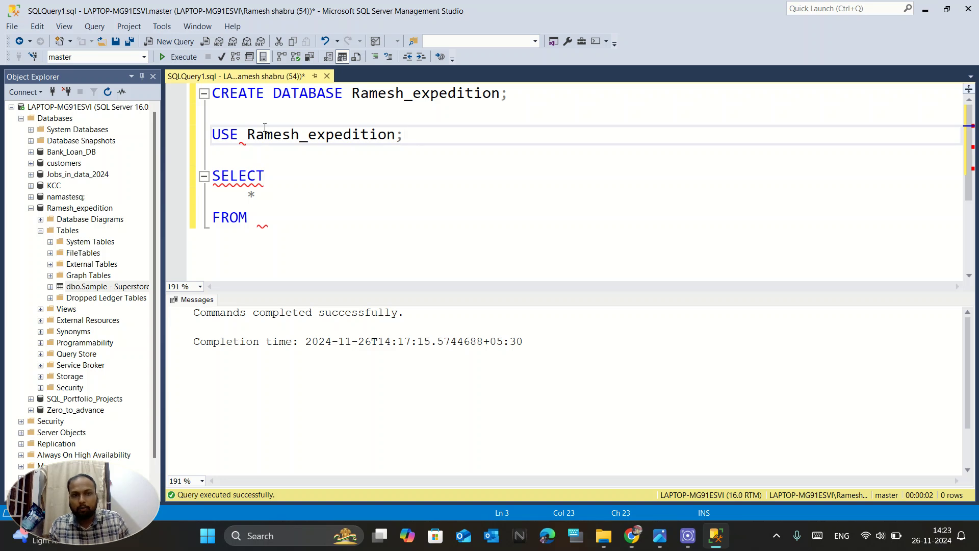
{"action": "key", "text": "shift+Home"}
{"action": "key", "text": "F5"}
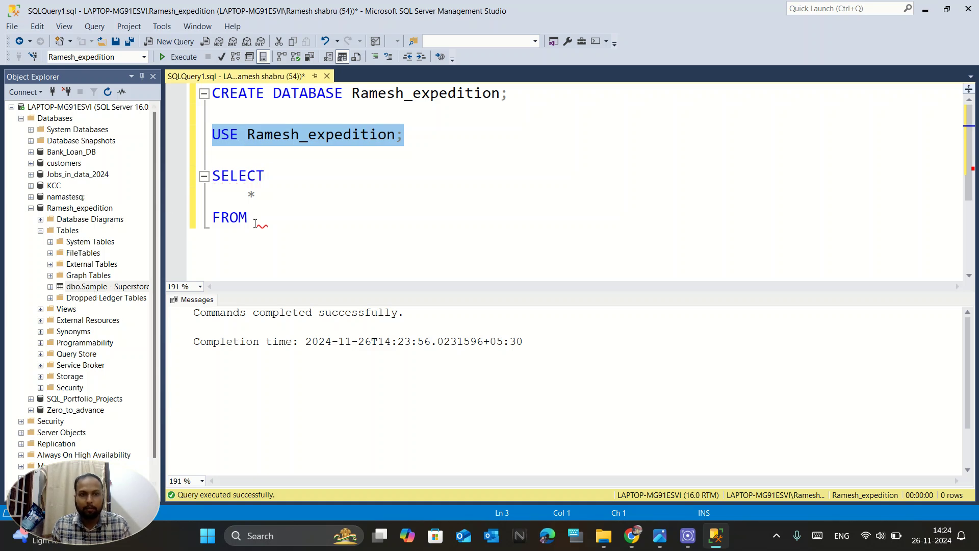
Step: Start an indented new line below FROM in the SELECT query
{"action": "left_click", "coordinate": [257, 220]}
{"action": "key", "text": "Return"}
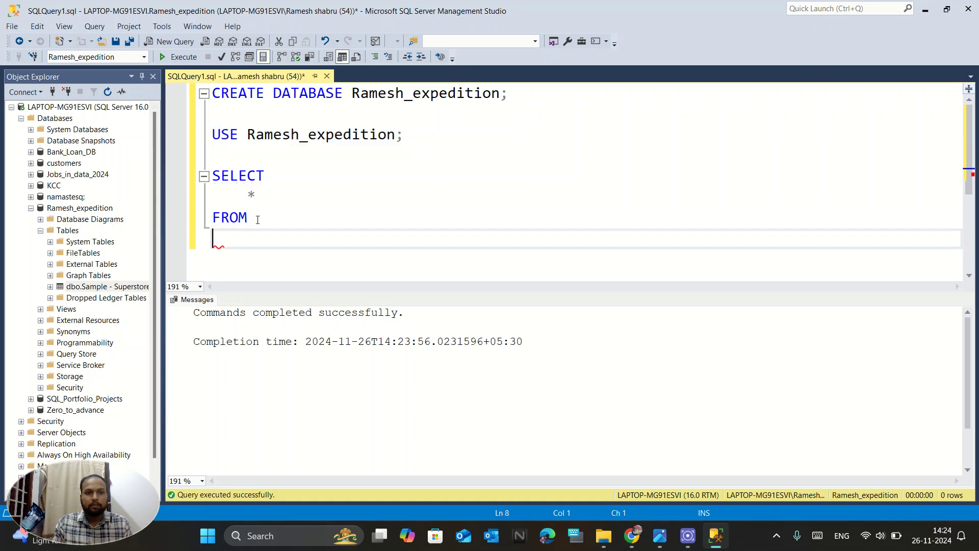
{"action": "key", "text": "Tab"}
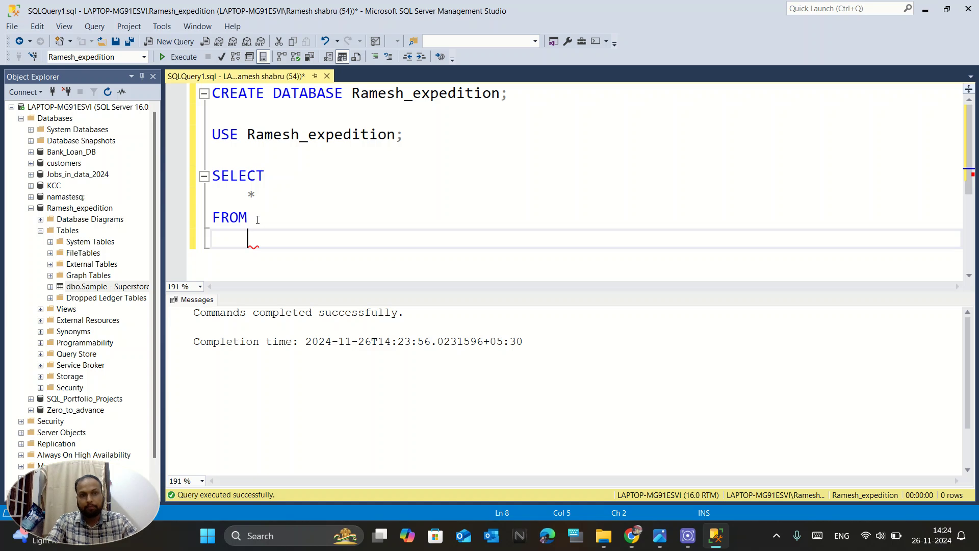
{"action": "type", "text": "sample"}
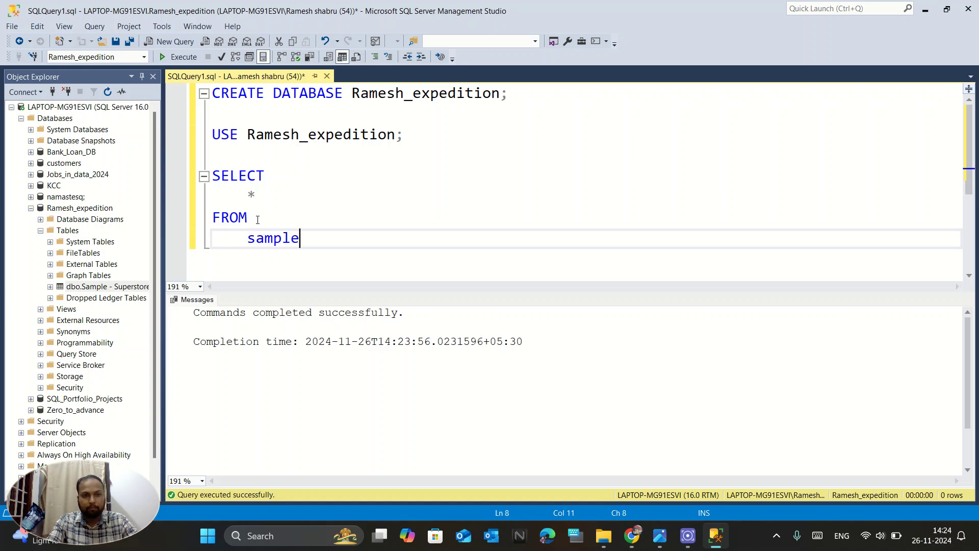
{"action": "key", "text": "BackSpace"}
{"action": "key", "text": "BackSpace"}
{"action": "key", "text": "BackSpace"}
{"action": "key", "text": "BackSpace"}
{"action": "key", "text": "BackSpace"}
{"action": "key", "text": "BackSpace"}
{"action": "type", "text": "A"}
{"action": "key", "text": "BackSpace"}
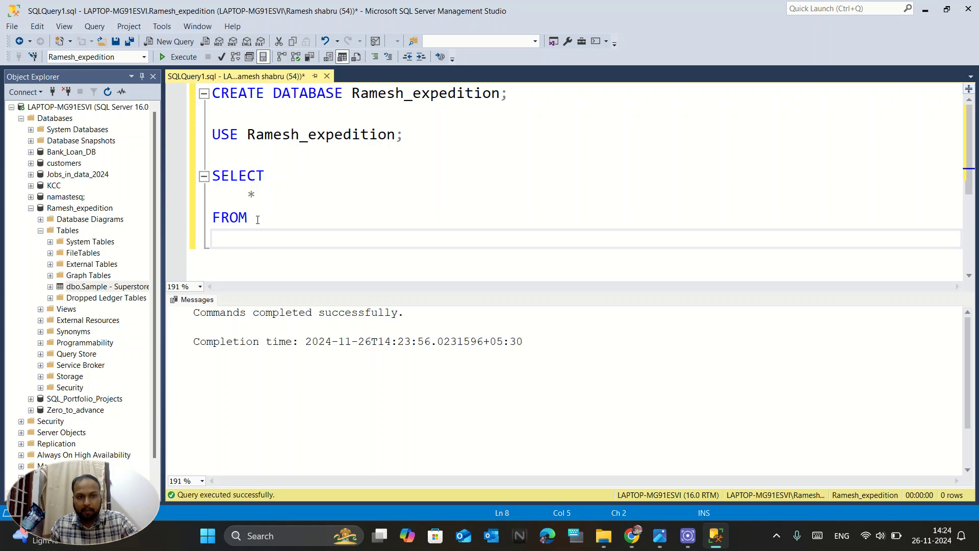
Step: Insert the dbo.Sample - Superstore table from the object list as the FROM source and end the query with a semicolon
{"action": "left_click_drag", "start_coordinate": [111, 290], "coordinate": [267, 238]}
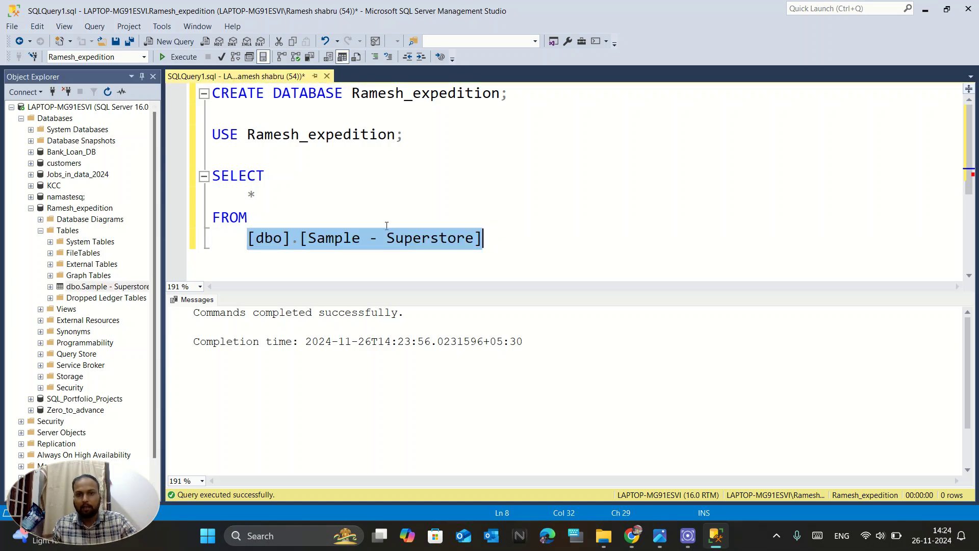
{"action": "key", "text": "ctrl+z"}
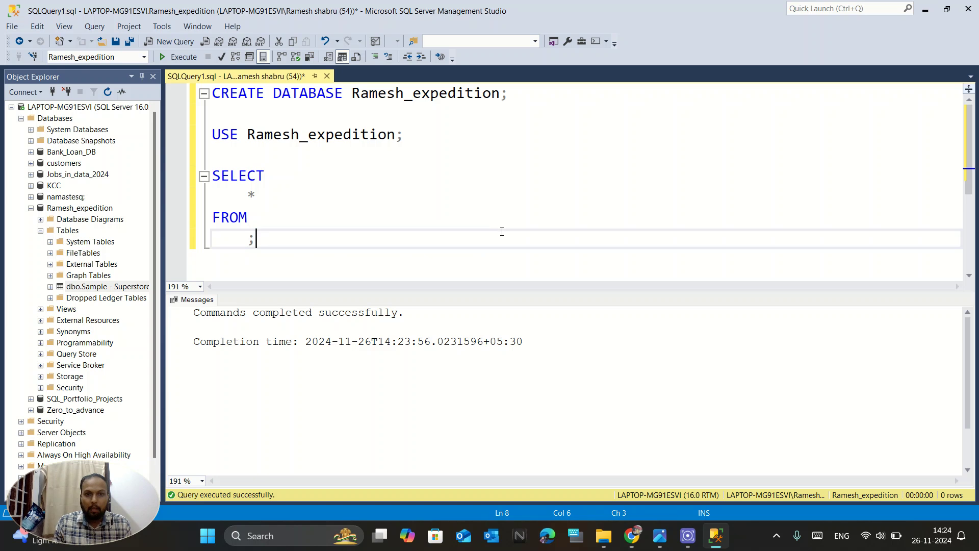
{"action": "key", "text": "ctrl+y"}
{"action": "left_click", "coordinate": [499, 231]}
{"action": "type", "text": ";"}
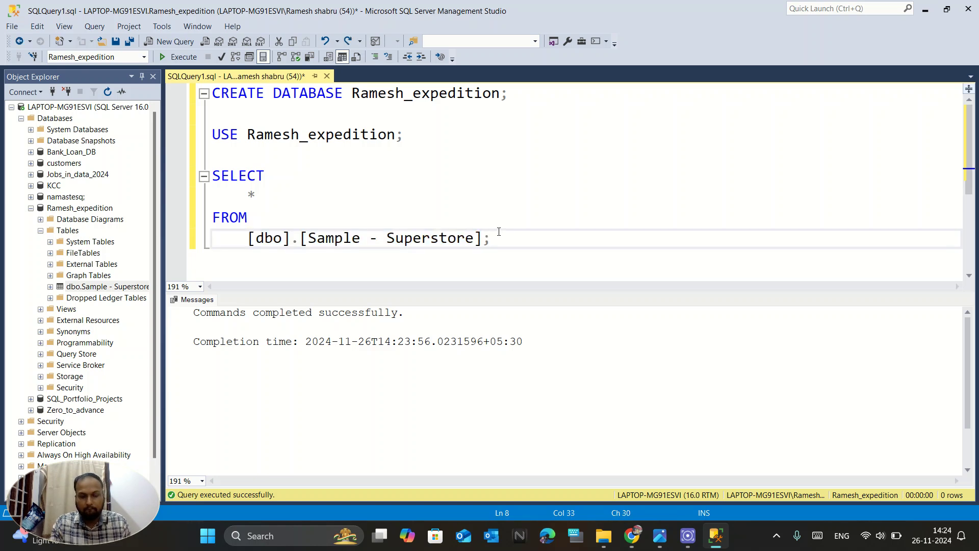
Step: Run only the SELECT query on [dbo].[Sample - Superstore] and look through the returned rows
{"action": "left_click_drag", "start_coordinate": [504, 238], "coordinate": [203, 187]}
{"action": "key", "text": "F5"}
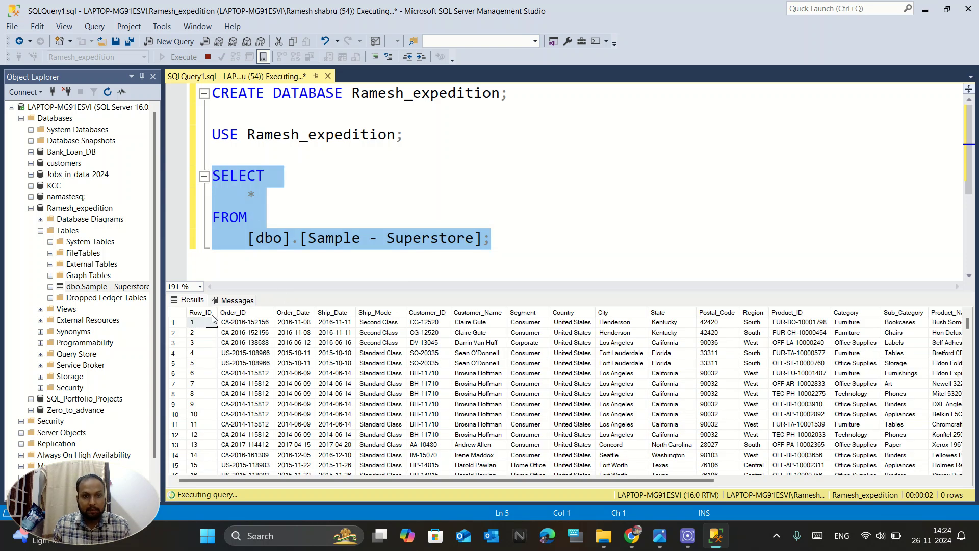
{"action": "left_click", "coordinate": [264, 334]}
{"action": "scroll", "coordinate": [271, 357], "scroll_direction": "down", "scroll_amount": 5}
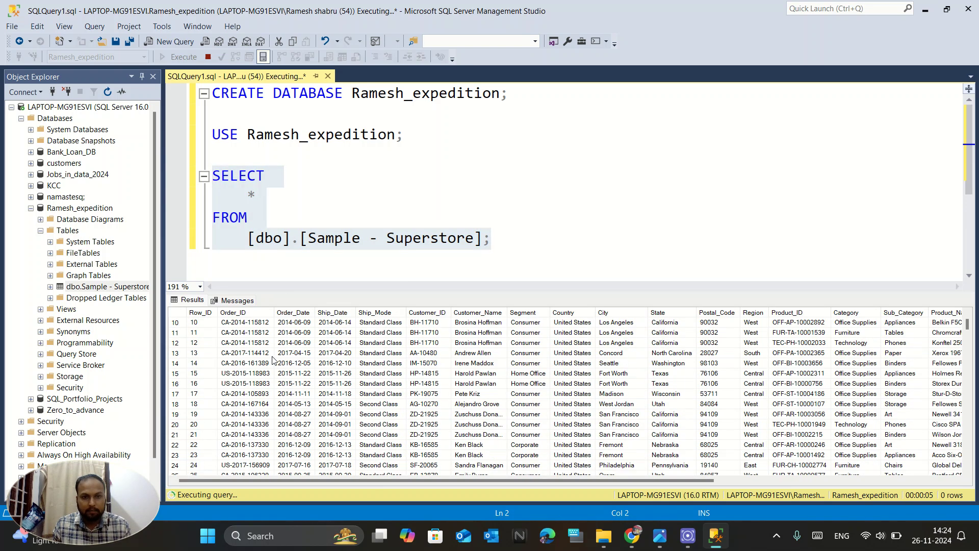
{"action": "scroll", "coordinate": [271, 360], "scroll_direction": "up", "scroll_amount": 5}
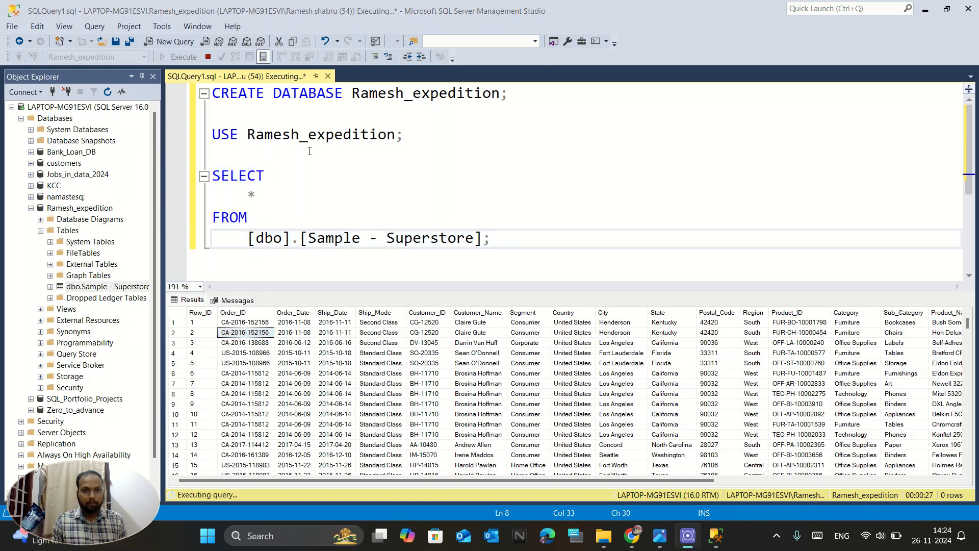
{"action": "left_click", "coordinate": [310, 151]}
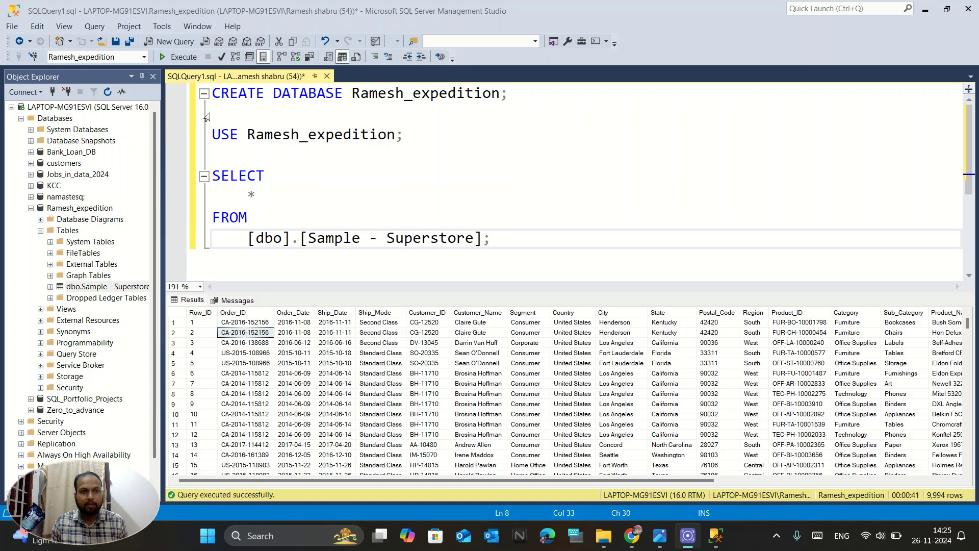
{"action": "left_click", "coordinate": [145, 57]}
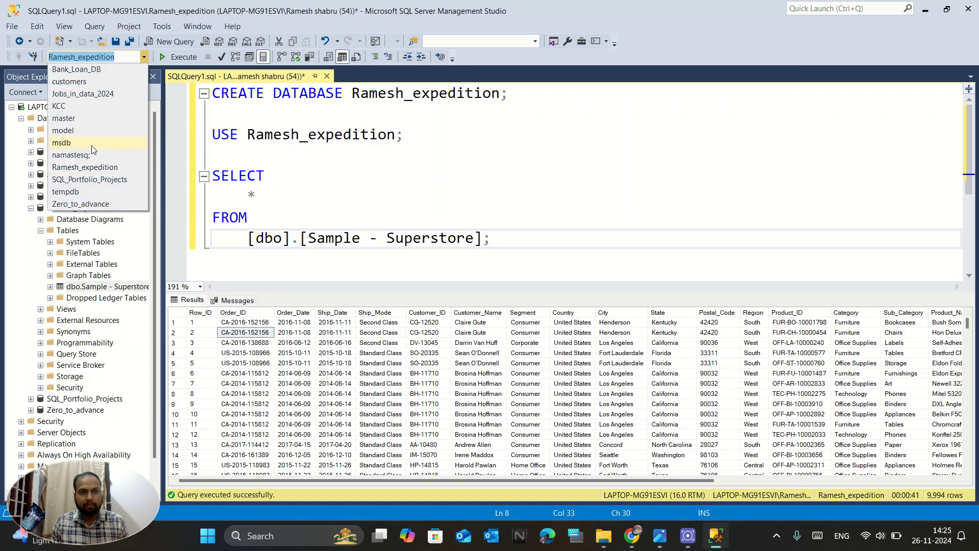
{"action": "left_click", "coordinate": [439, 150]}
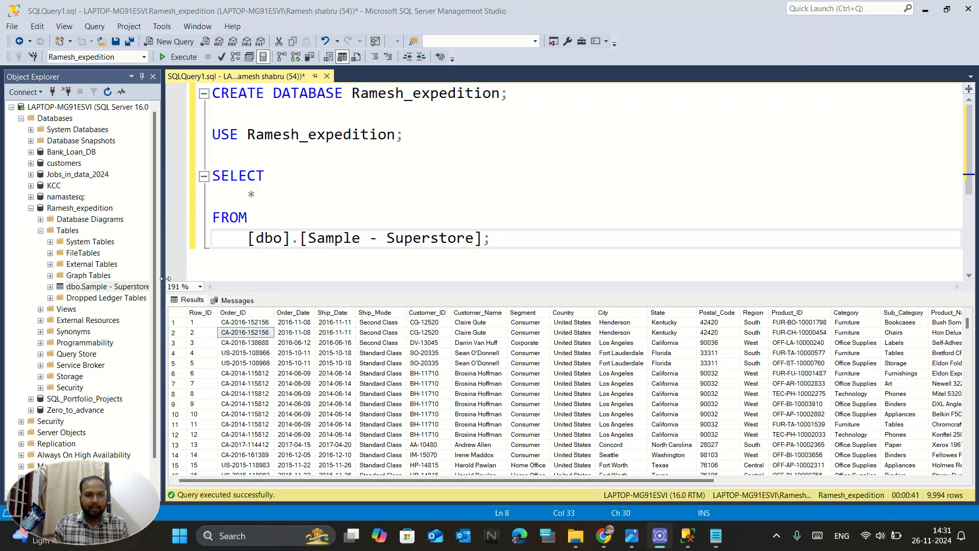
{"action": "right_click", "coordinate": [106, 289]}
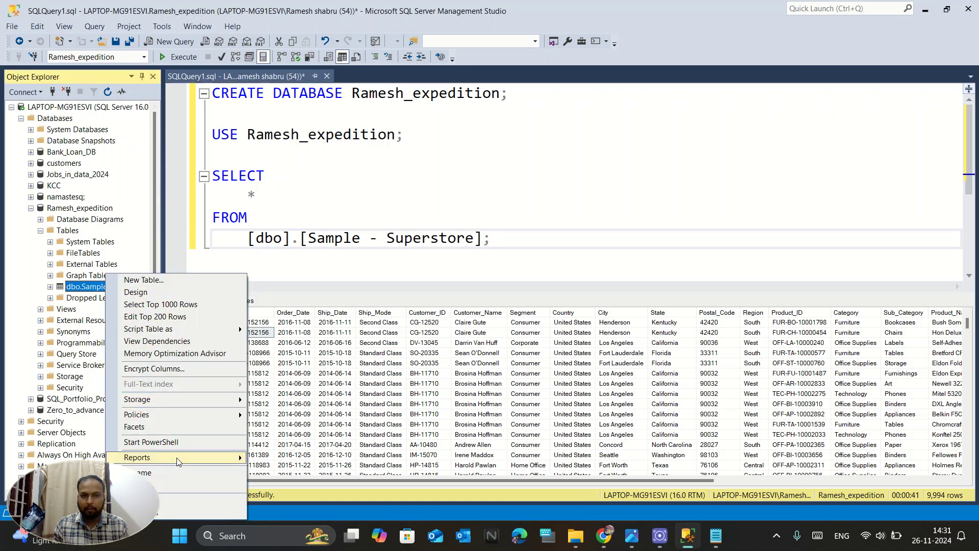
Step: Write DROP TABLE [Sample - Superstore]; below the SELECT query and run only that statement
{"action": "left_click", "coordinate": [507, 243]}
{"action": "key", "text": "Return"}
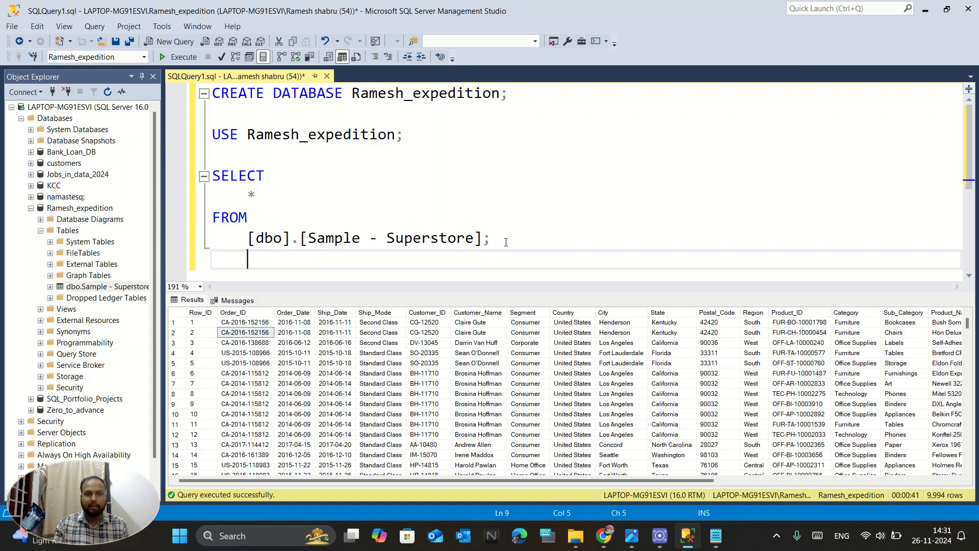
{"action": "key", "text": "Return"}
{"action": "key", "text": "BackSpace"}
{"action": "type", "text": "dr"}
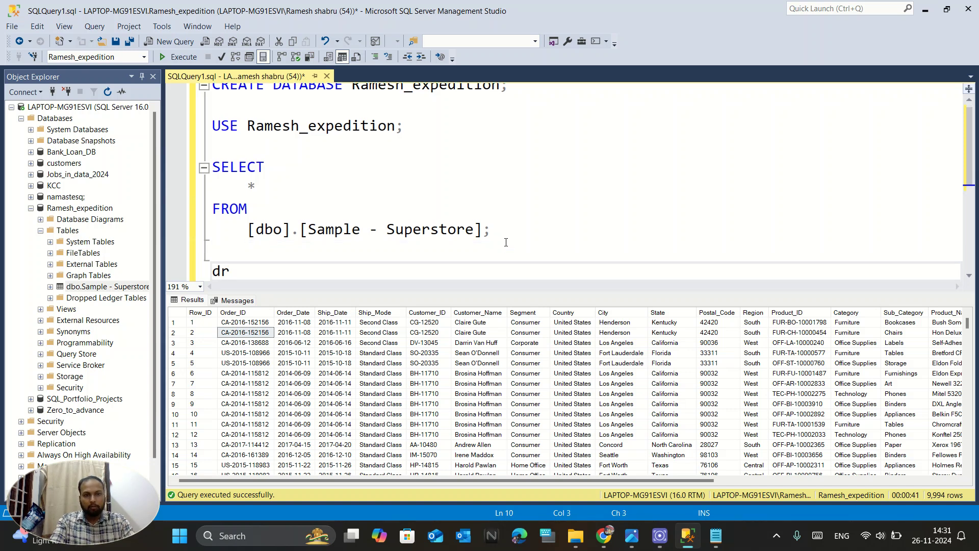
{"action": "key", "text": "BackSpace"}
{"action": "key", "text": "BackSpace"}
{"action": "key", "text": "Caps_Lock"}
{"action": "type", "text": "DROP "}
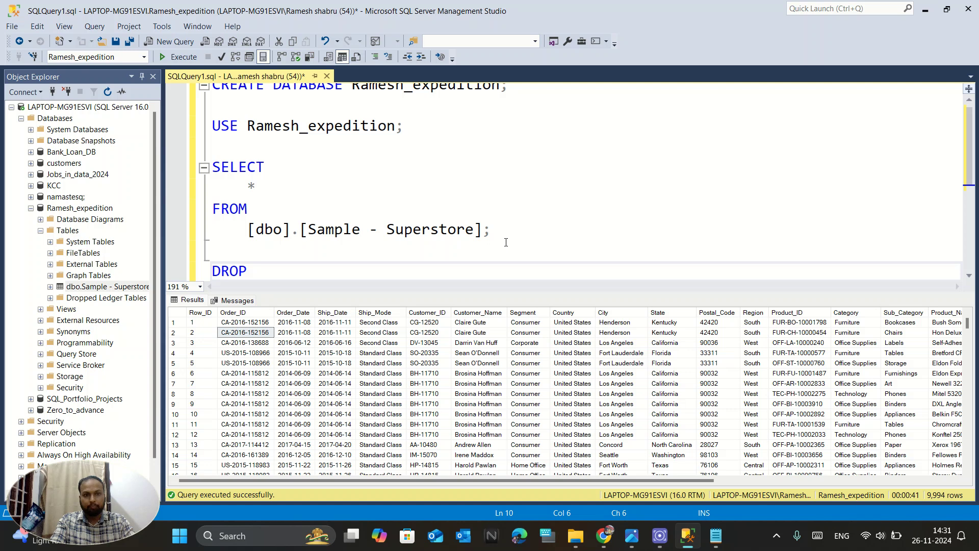
{"action": "type", "text": "TABLE"}
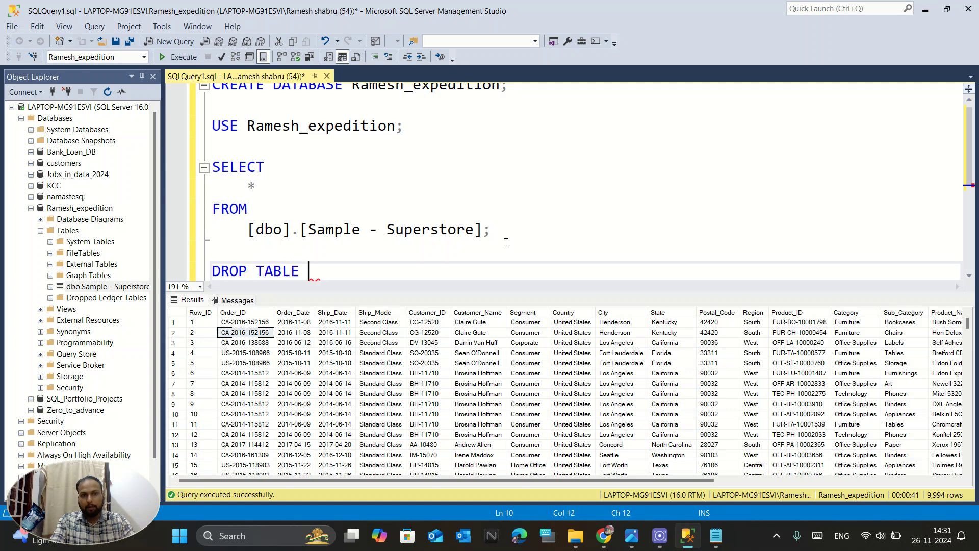
{"action": "key", "text": "Caps_Lock"}
{"action": "type", "text": "[Sample - Superstore]"}
{"action": "key", "text": "Tab"}
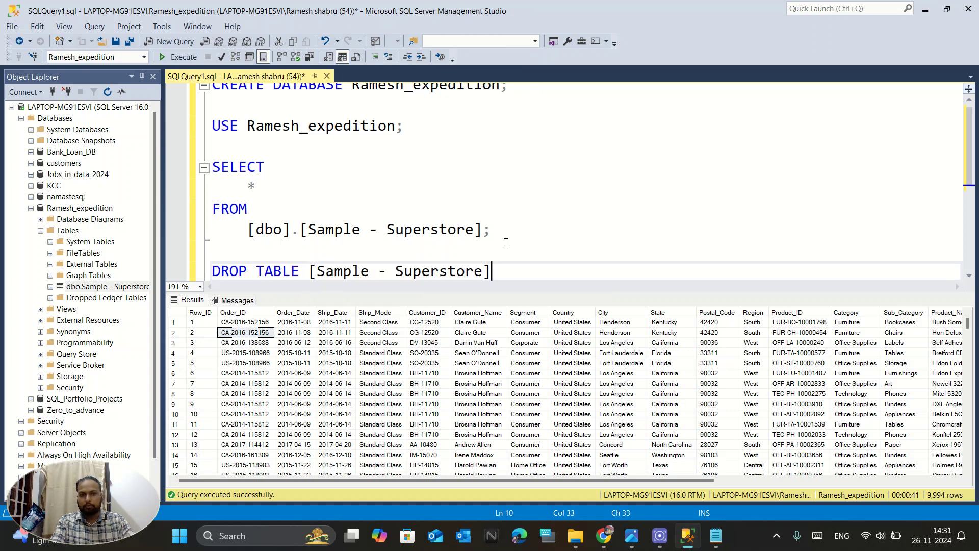
{"action": "key", "text": "shift+Home"}
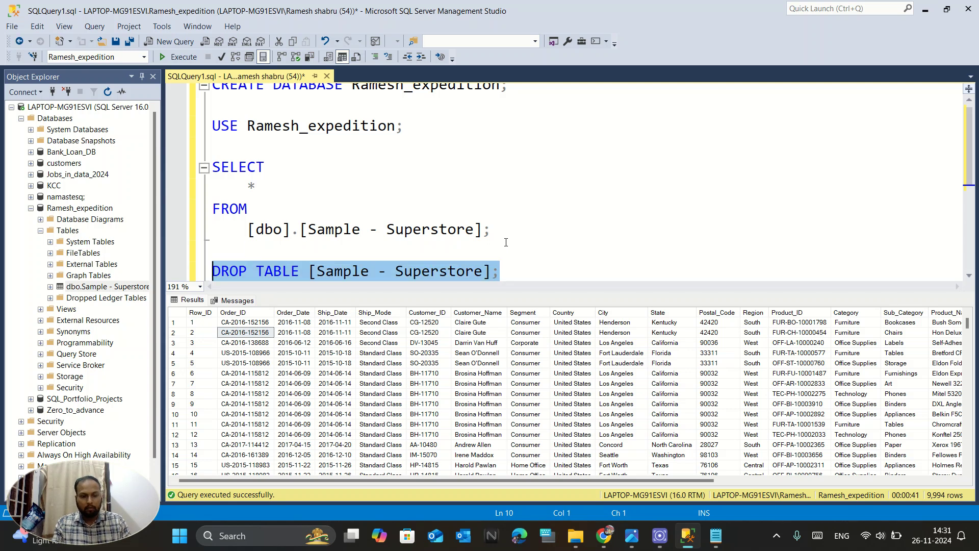
{"action": "key", "text": "F5"}
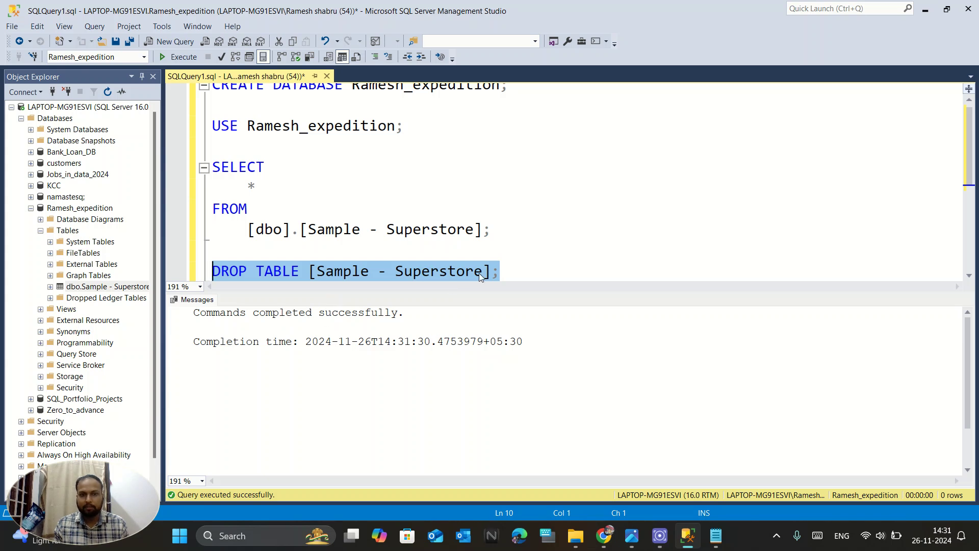
Step: Rerun the SELECT query to check that the Sample - Superstore table is dropped, and refresh the object list
{"action": "left_click", "coordinate": [510, 268]}
{"action": "left_click_drag", "start_coordinate": [495, 229], "coordinate": [204, 174]}
{"action": "key", "text": "F5"}
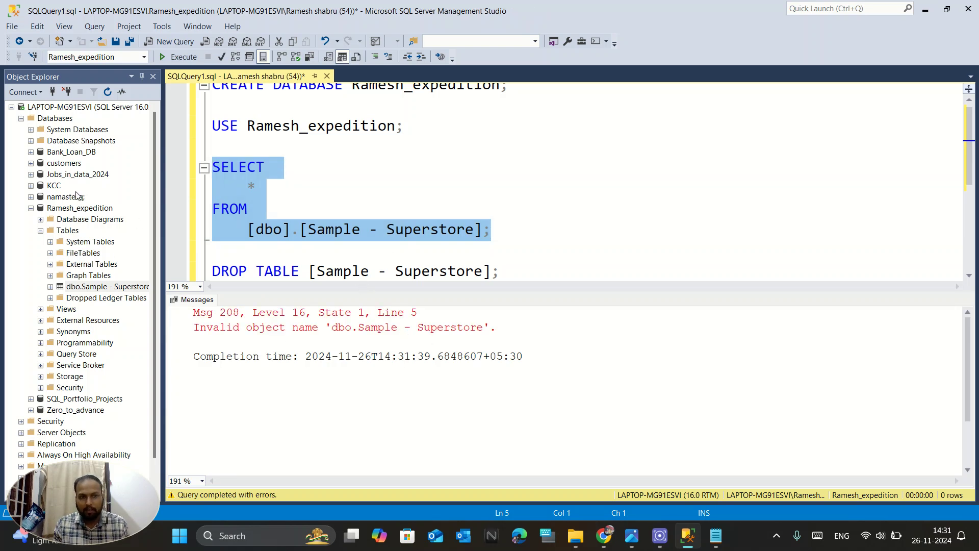
{"action": "left_click", "coordinate": [109, 95]}
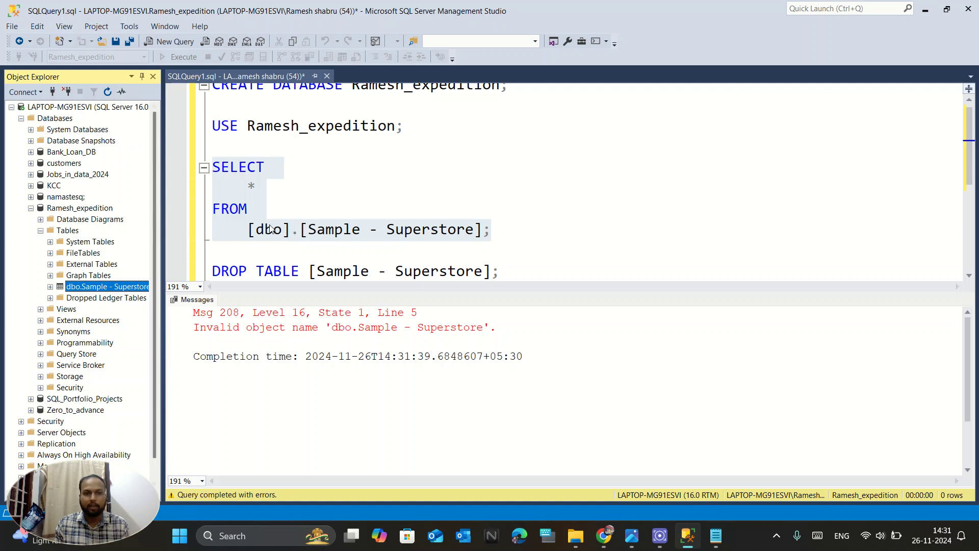
Step: Add two new lines below the DROP TABLE statement
{"action": "left_click", "coordinate": [501, 275]}
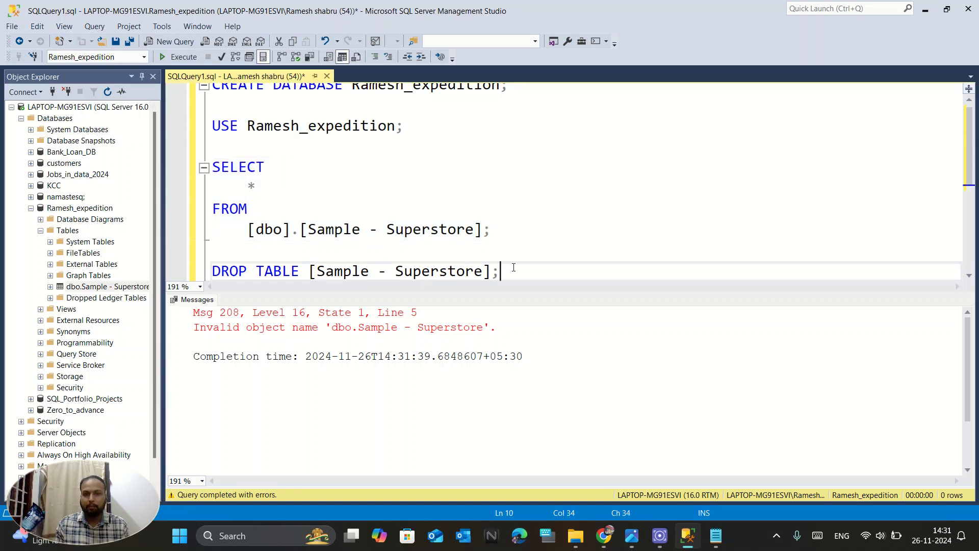
{"action": "key", "text": "Return"}
{"action": "key", "text": "Return"}
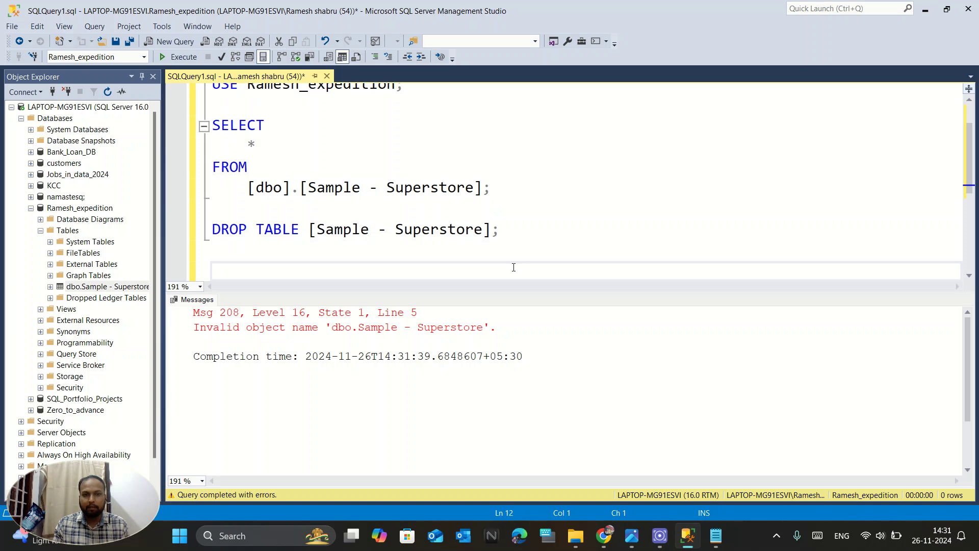
Step: Start the Import Data wizard for the _expedition database and proceed to the data source choice
{"action": "right_click", "coordinate": [91, 210]}
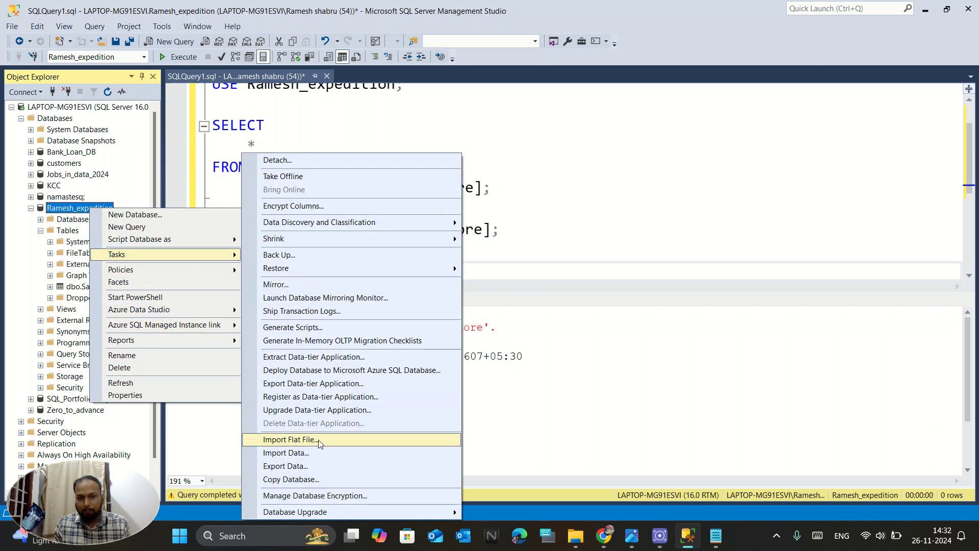
{"action": "left_click", "coordinate": [302, 454]}
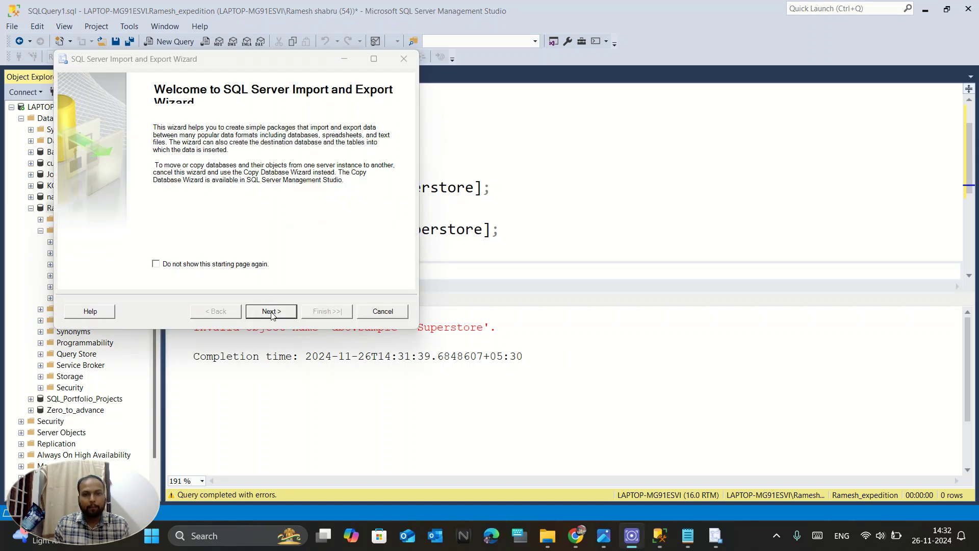
{"action": "left_click", "coordinate": [270, 311]}
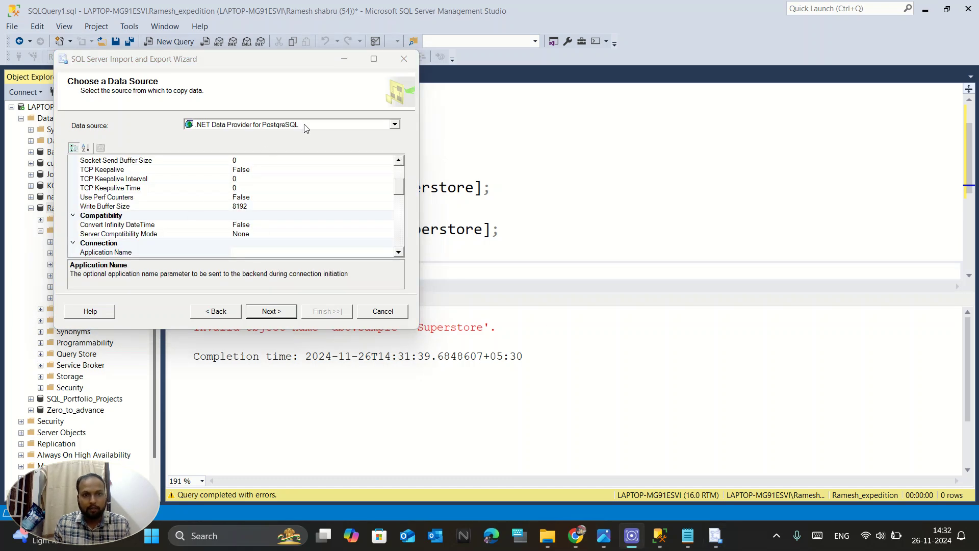
Step: Choose Microsoft Excel as the data source for the import
{"action": "left_click", "coordinate": [306, 127]}
{"action": "scroll", "coordinate": [301, 163], "scroll_direction": "down", "scroll_amount": 2}
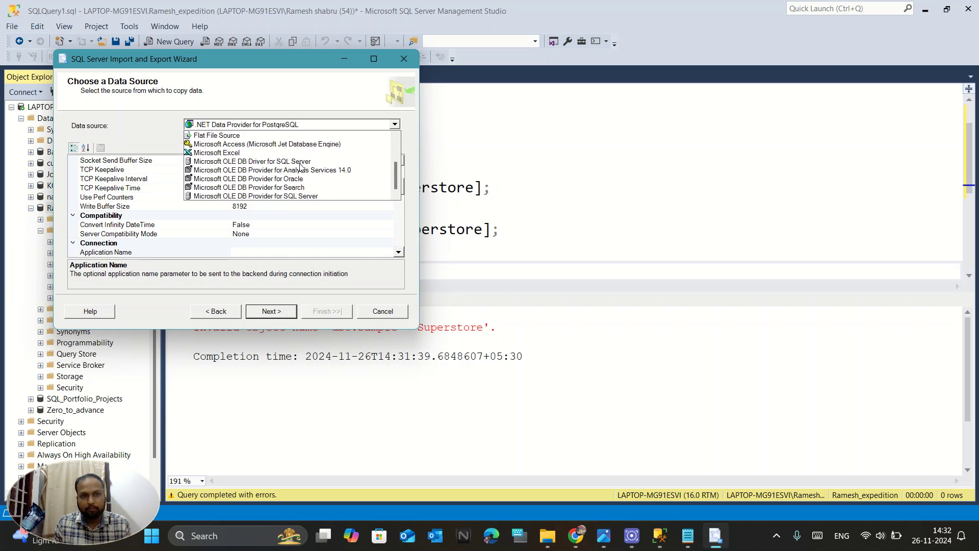
{"action": "scroll", "coordinate": [285, 166], "scroll_direction": "up", "scroll_amount": 2}
{"action": "scroll", "coordinate": [255, 166], "scroll_direction": "down", "scroll_amount": 2}
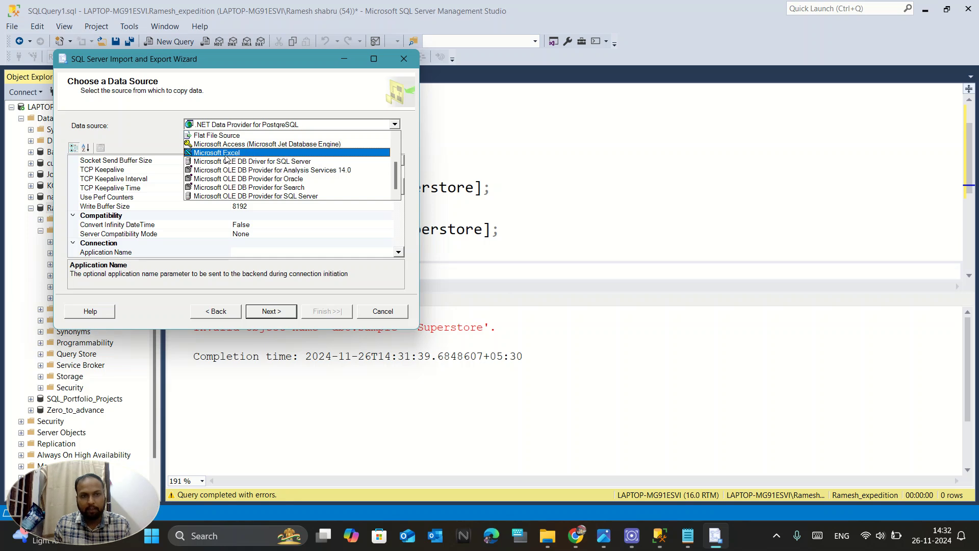
{"action": "left_click", "coordinate": [225, 155]}
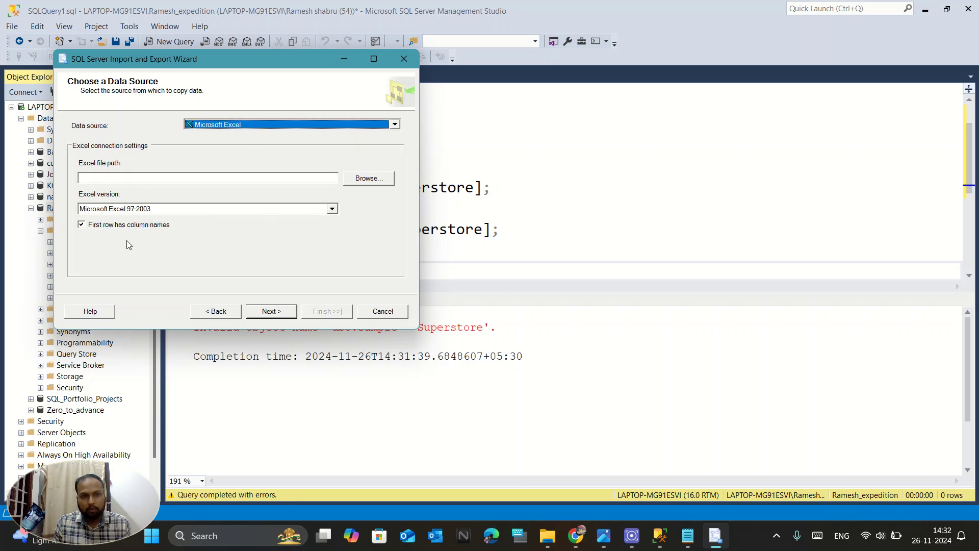
Step: Select Superstore_orders.xls from the NamasteSQL folder as the source file, keeping the Microsoft Excel 97-2003 version, and proceed to the destination
{"action": "left_click", "coordinate": [109, 209]}
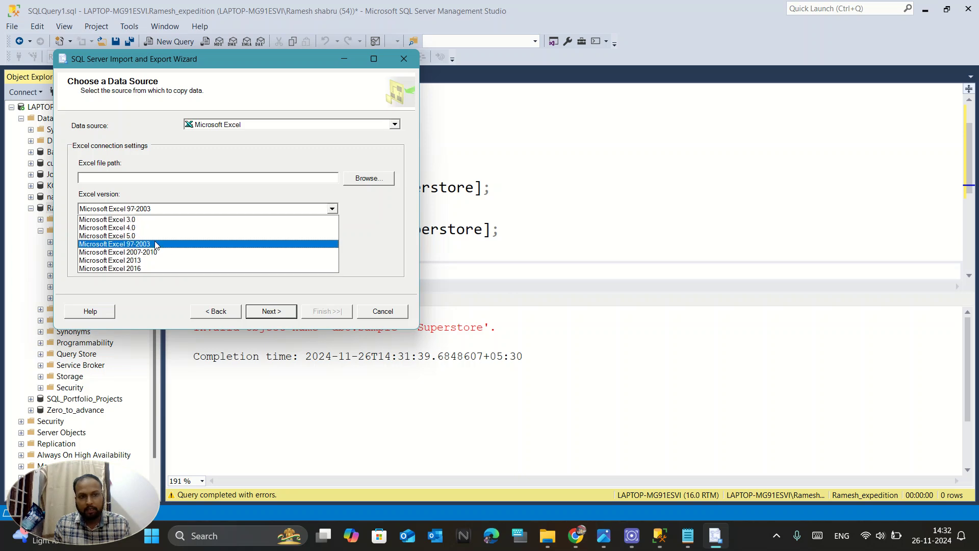
{"action": "left_click", "coordinate": [371, 231]}
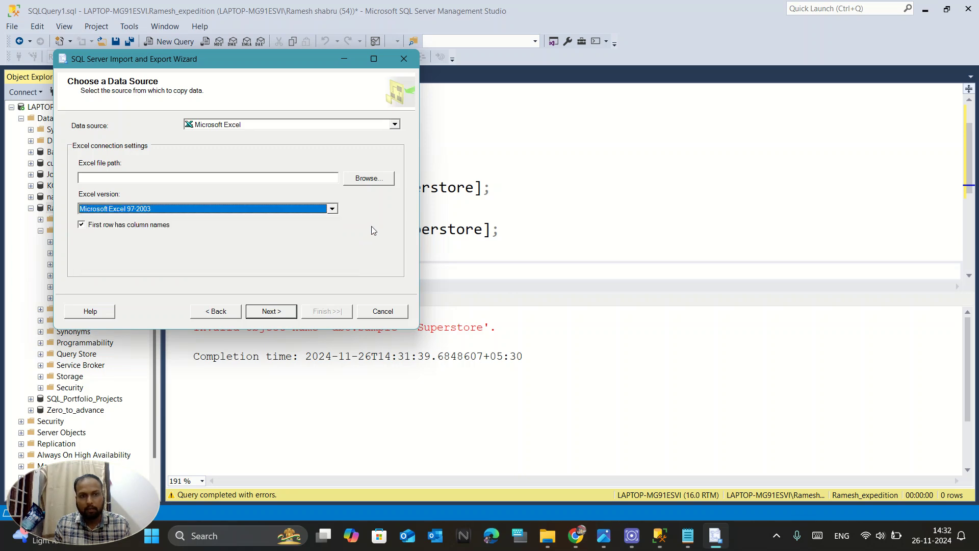
{"action": "left_click", "coordinate": [375, 181]}
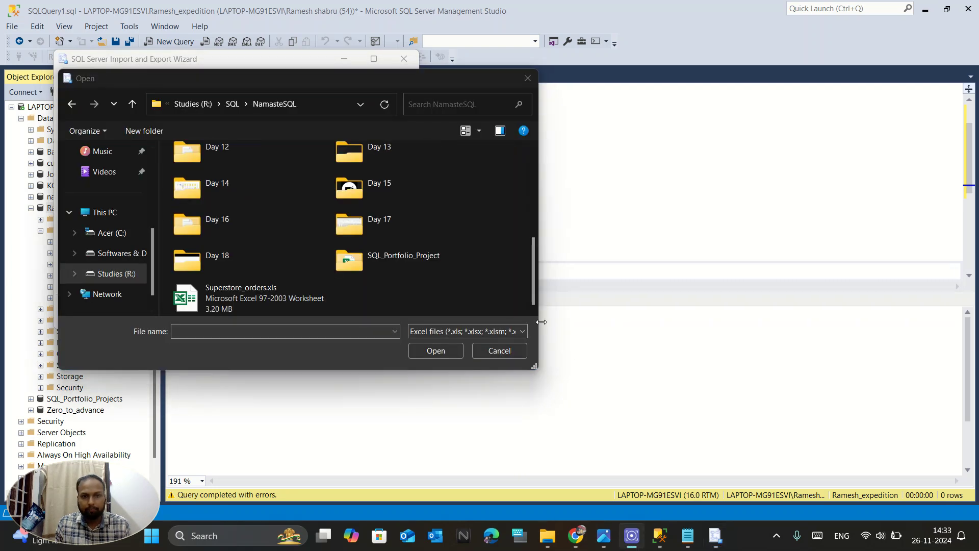
{"action": "left_click", "coordinate": [269, 299]}
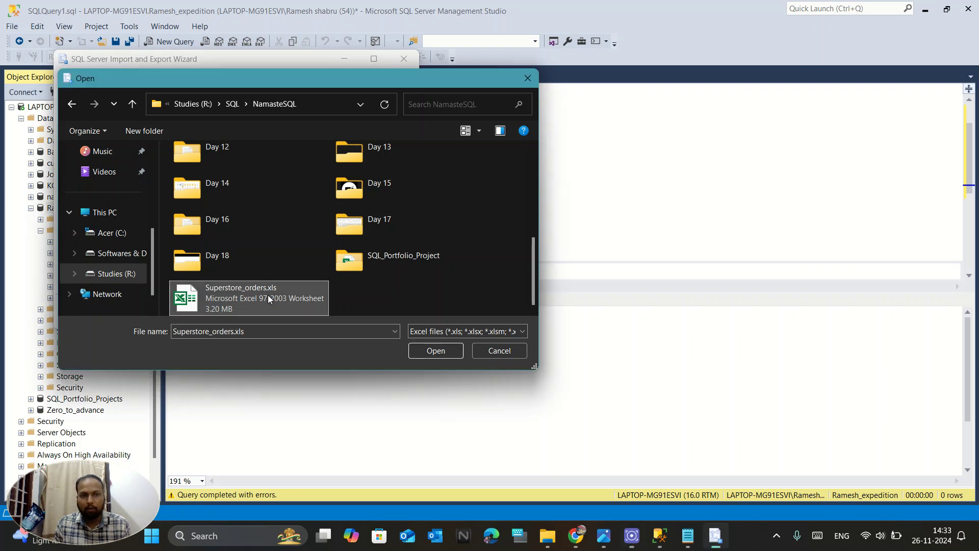
{"action": "left_click", "coordinate": [436, 352]}
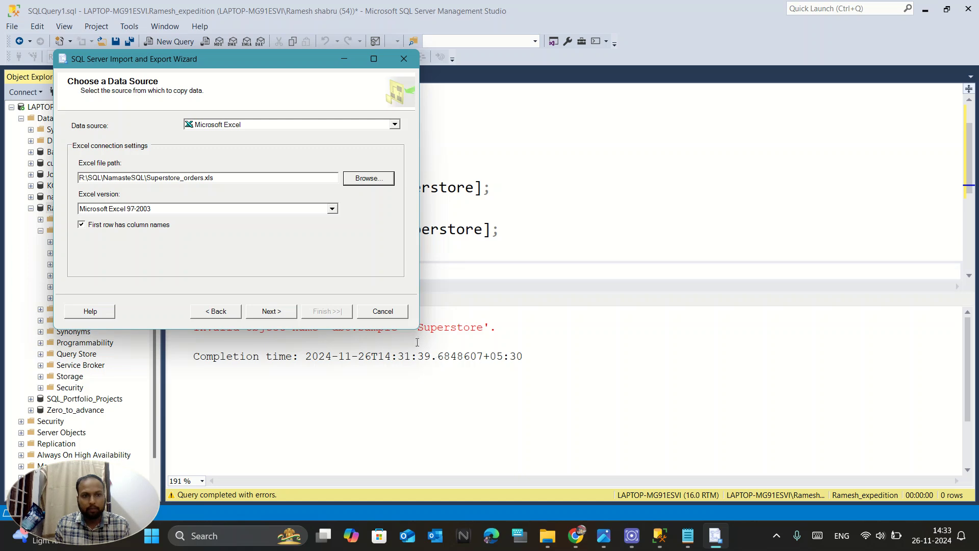
{"action": "left_click", "coordinate": [273, 311]}
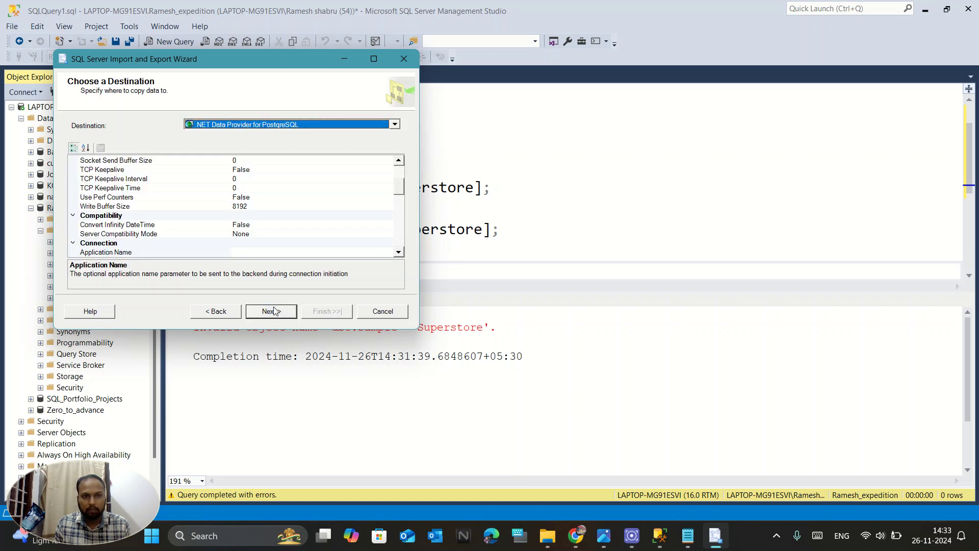
Step: Choose Microsoft OLE DB Provider for SQL Server as the destination, keeping Windows Authentication and the _expedition database, and proceed
{"action": "left_click", "coordinate": [318, 124]}
{"action": "scroll", "coordinate": [297, 161], "scroll_direction": "down", "scroll_amount": 3}
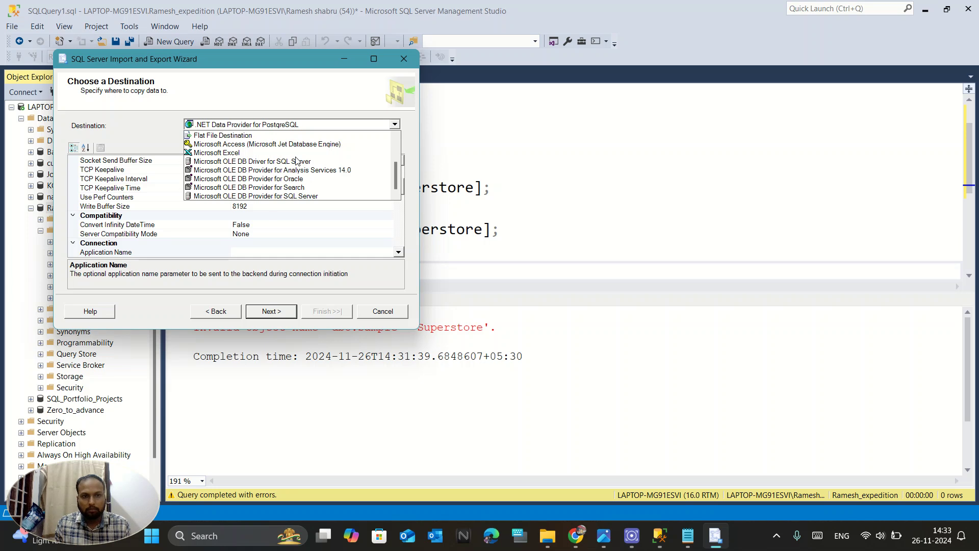
{"action": "left_click", "coordinate": [307, 197]}
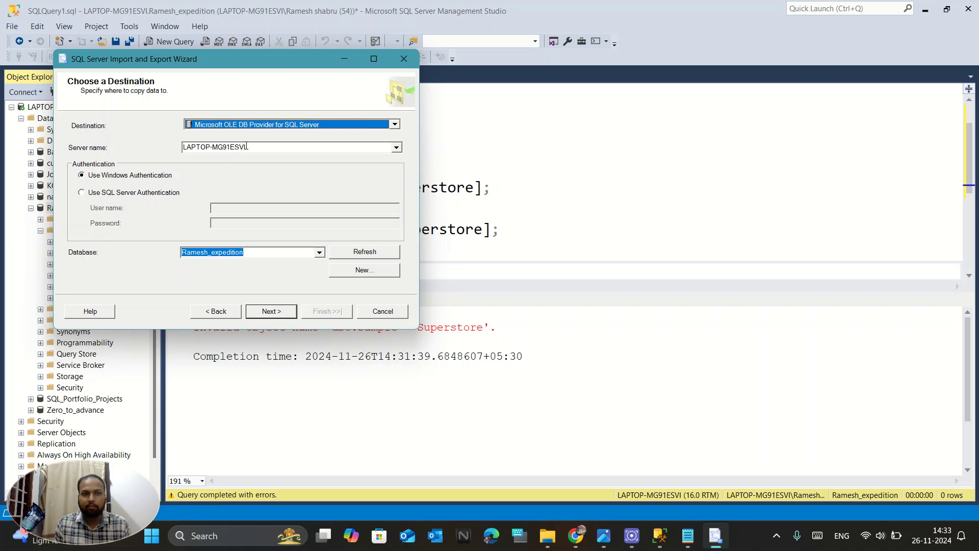
{"action": "left_click", "coordinate": [271, 310]}
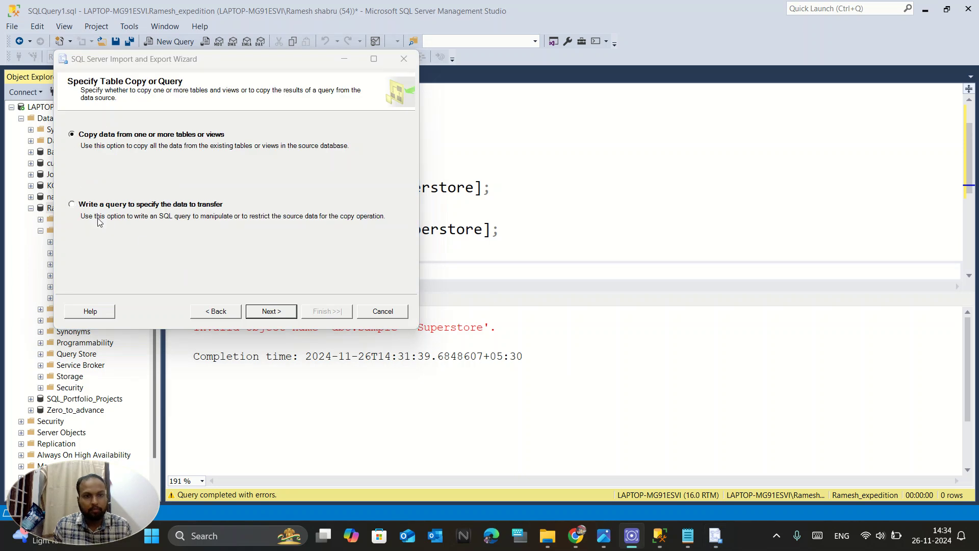
Step: Accept copying data from one or more tables or views, and preview the source data of `Orders`
{"action": "left_click", "coordinate": [272, 310]}
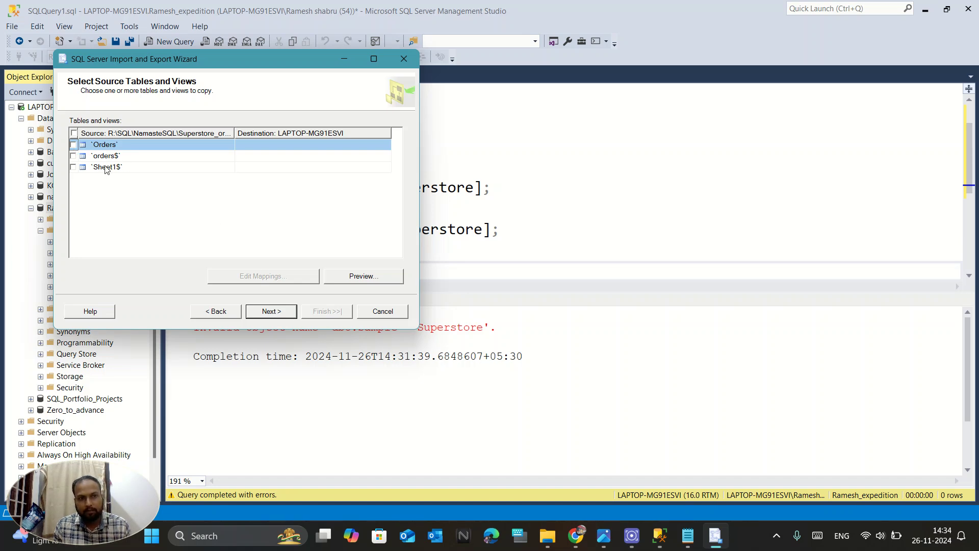
{"action": "left_click", "coordinate": [350, 275]}
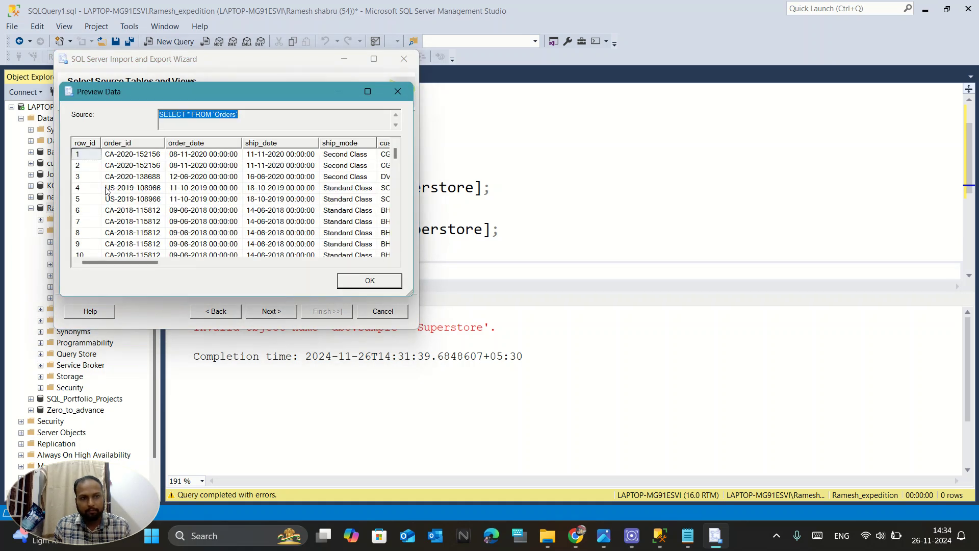
{"action": "left_click", "coordinate": [347, 281]}
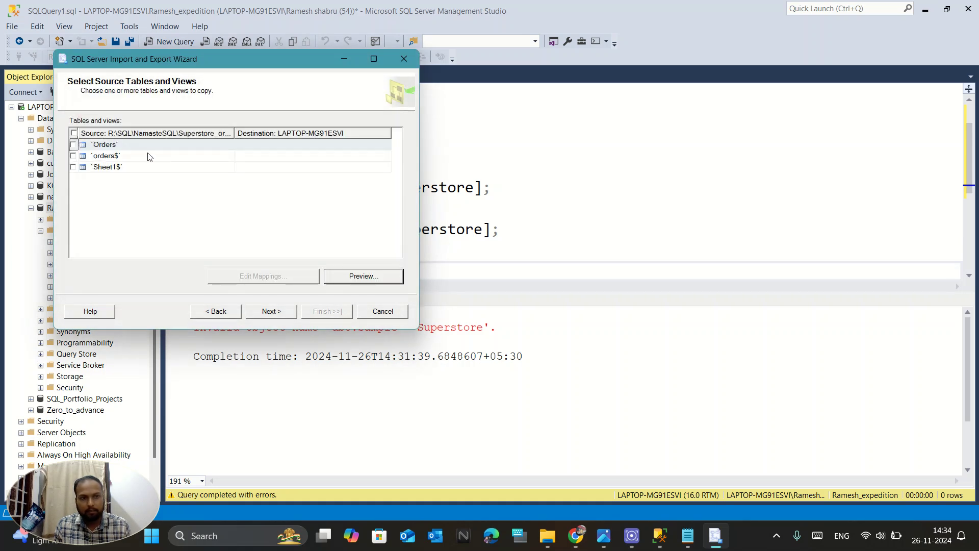
Step: Select the `Orders` source table for copying and review its column mappings and data types
{"action": "left_click", "coordinate": [73, 145]}
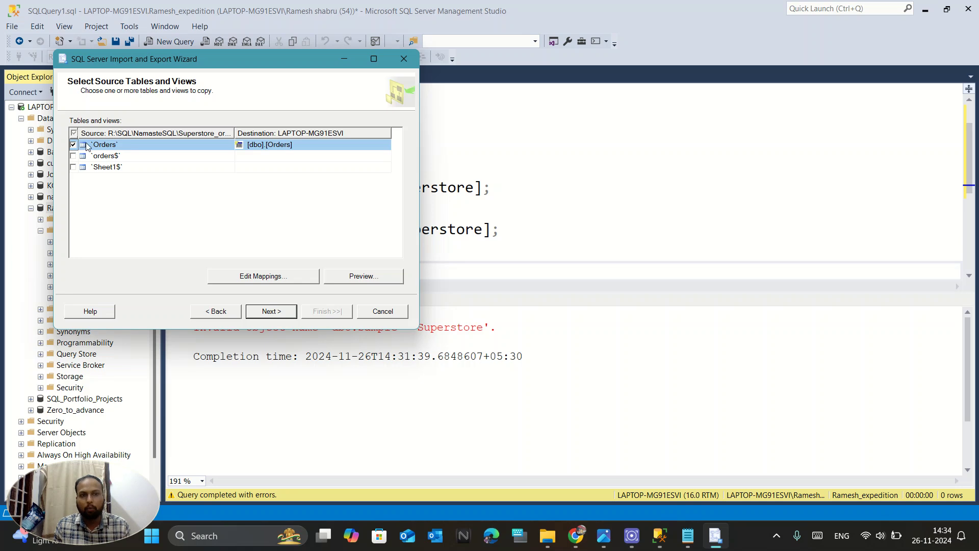
{"action": "left_click", "coordinate": [277, 311]}
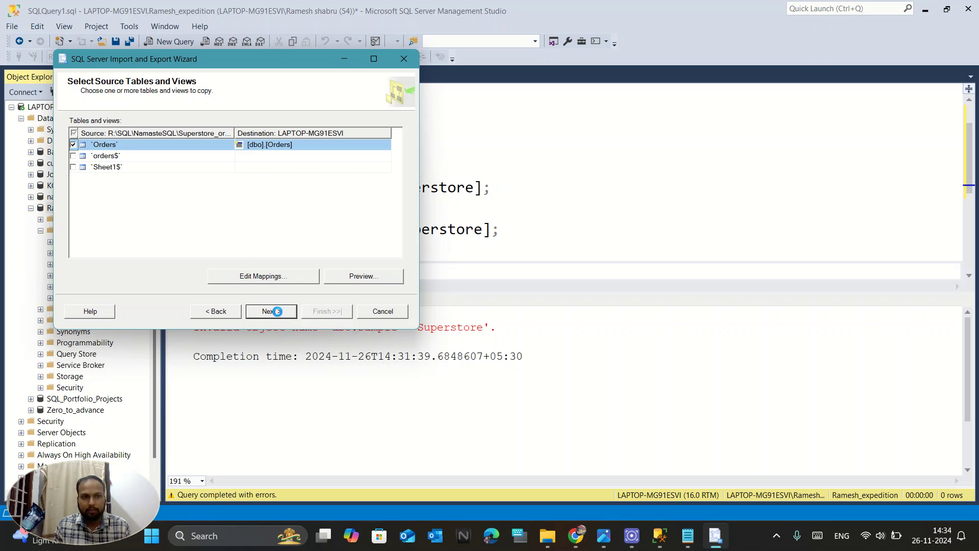
{"action": "left_click", "coordinate": [229, 312]}
{"action": "left_click", "coordinate": [261, 278]}
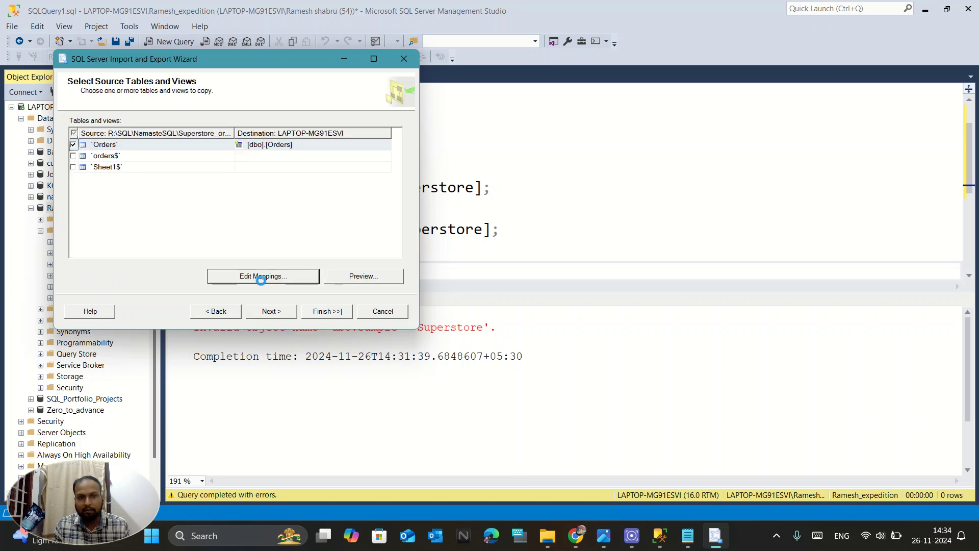
{"action": "scroll", "coordinate": [197, 223], "scroll_direction": "down", "scroll_amount": 4}
{"action": "scroll", "coordinate": [197, 223], "scroll_direction": "up", "scroll_amount": 4}
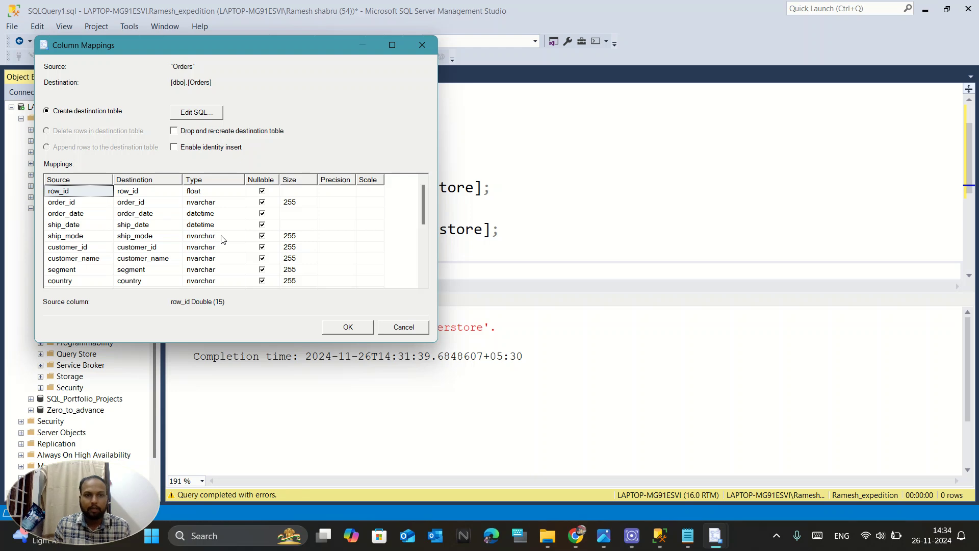
{"action": "scroll", "coordinate": [190, 238], "scroll_direction": "down", "scroll_amount": 4}
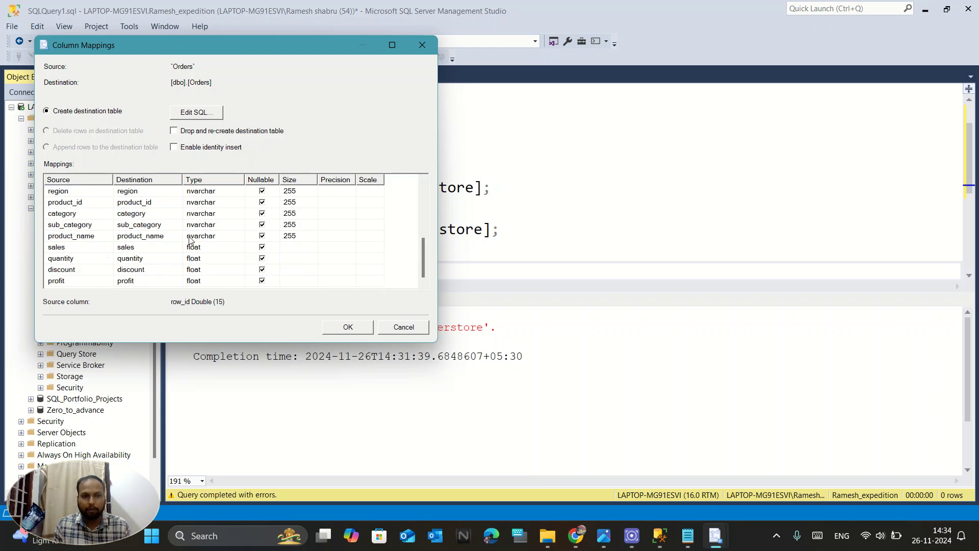
{"action": "left_click", "coordinate": [356, 327]}
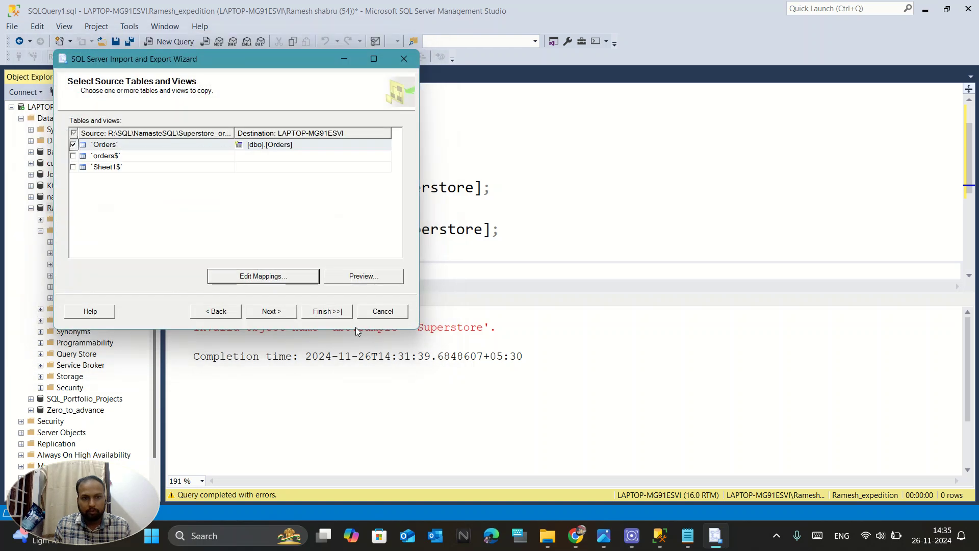
Step: Run the import immediately without saving an SSIS package, and close the wizard once it has finished
{"action": "left_click", "coordinate": [281, 314]}
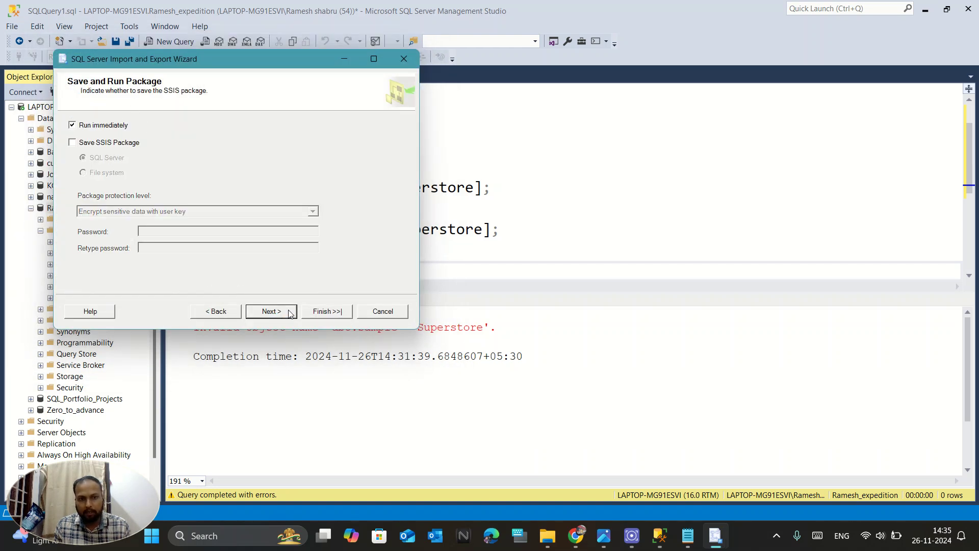
{"action": "left_click", "coordinate": [290, 309]}
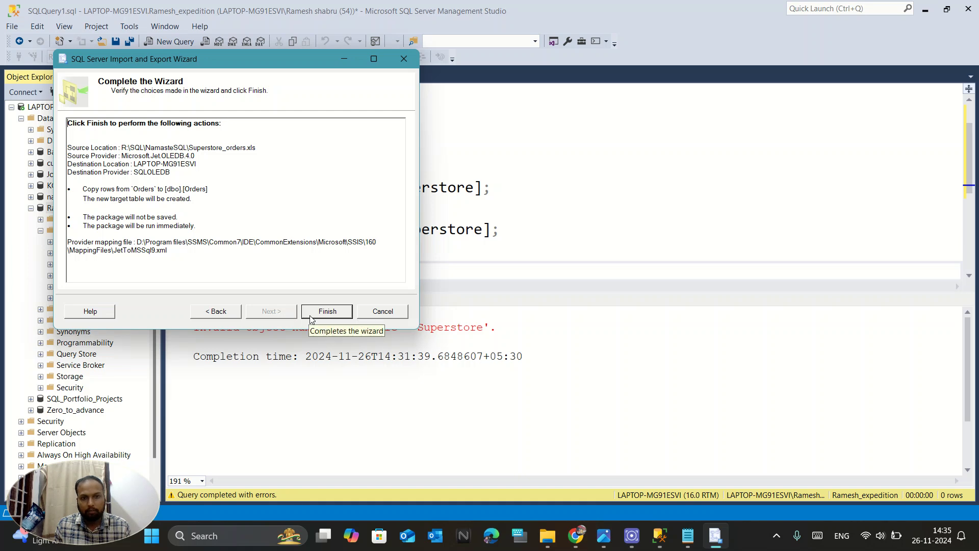
{"action": "left_click", "coordinate": [325, 311]}
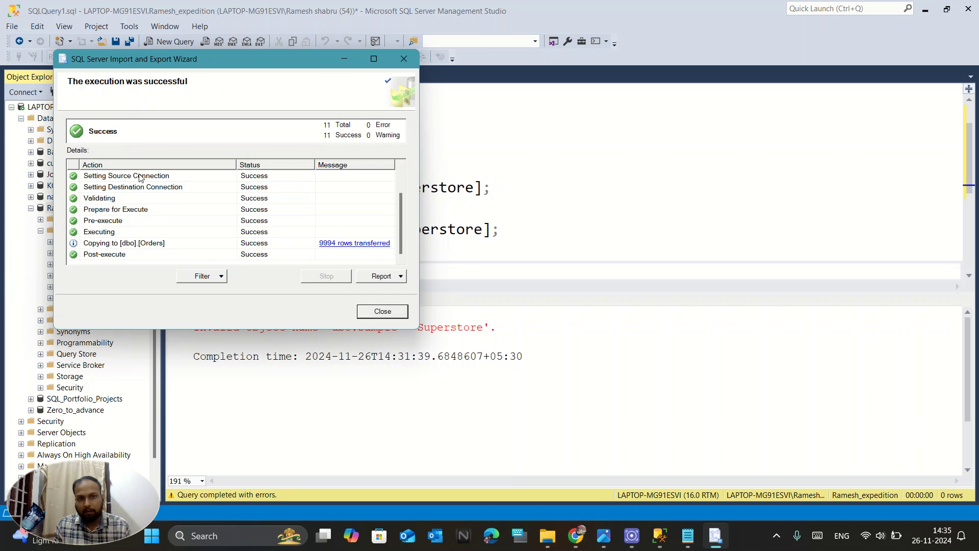
{"action": "left_click", "coordinate": [380, 311]}
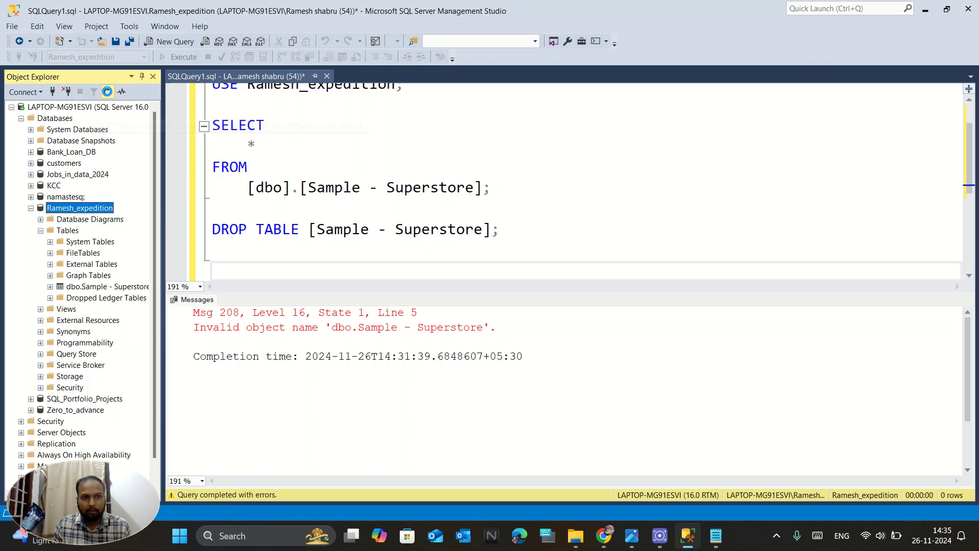
Step: Refresh the object list and expand the _expedition database's tables to locate dbo.Orders
{"action": "left_click", "coordinate": [107, 91]}
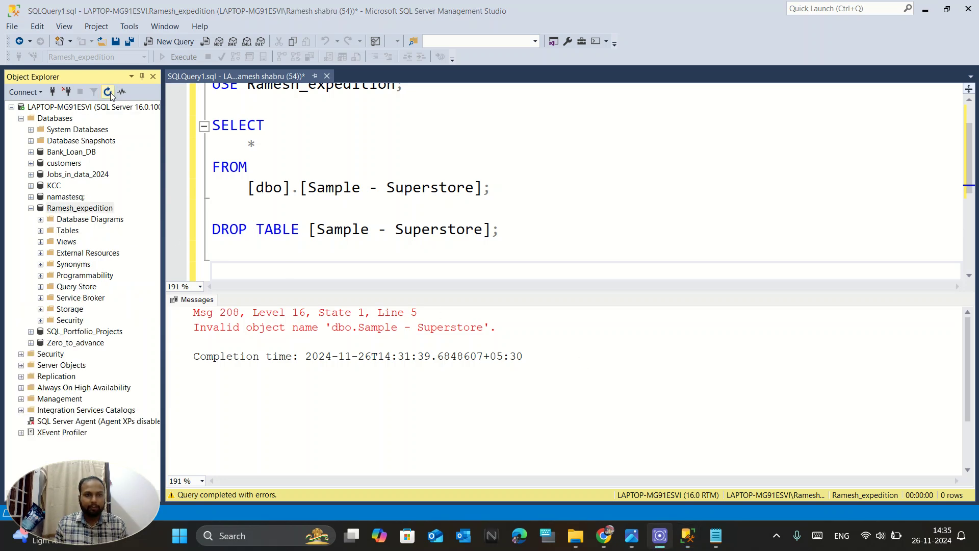
{"action": "left_click", "coordinate": [41, 230]}
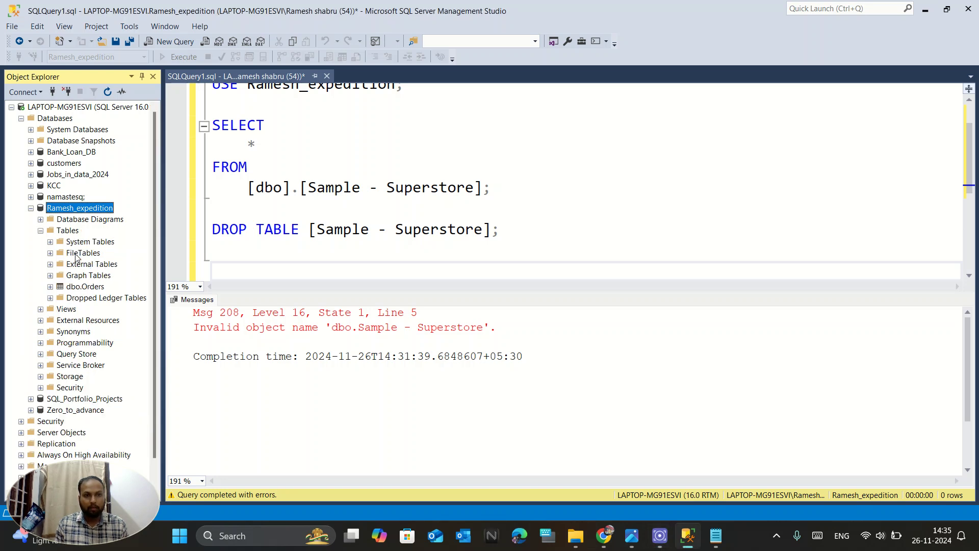
{"action": "left_click", "coordinate": [86, 288]}
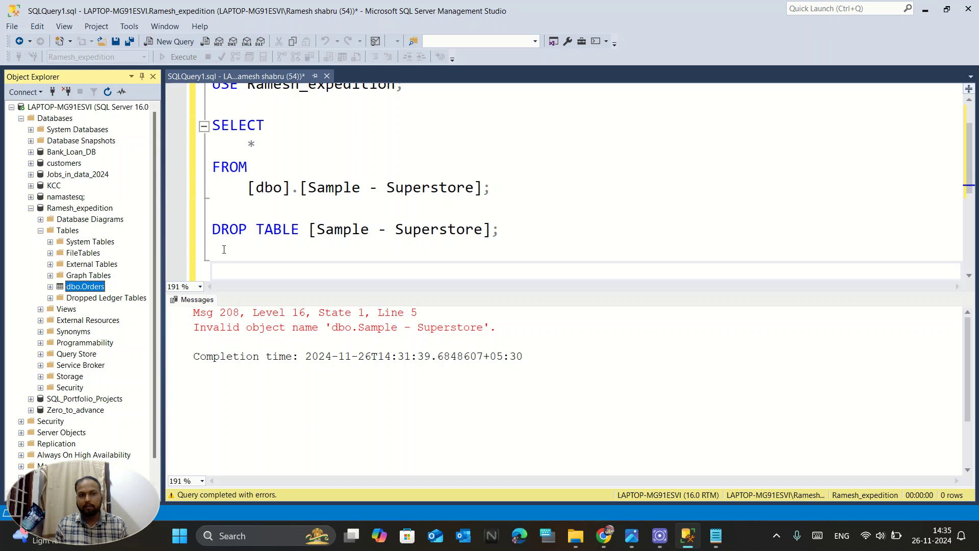
Step: Start a new SELECT * FROM statement below the DROP TABLE statement, with SELECT, * and FROM on separate lines
{"action": "left_click", "coordinate": [501, 227]}
{"action": "key", "text": "Return"}
{"action": "key", "text": "Return"}
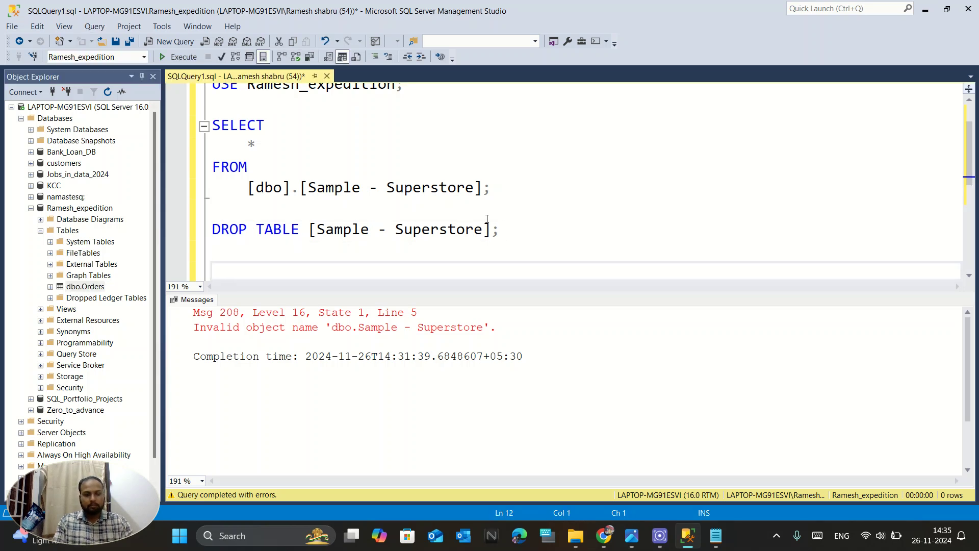
{"action": "type", "text": "s"}
{"action": "key", "text": "BackSpace"}
{"action": "key", "text": "Caps_Lock"}
{"action": "type", "text": "SELE"}
{"action": "type", "text": "C"}
{"action": "key", "text": "BackSpace"}
{"action": "type", "text": "ECT"}
{"action": "key", "text": "Return"}
{"action": "key", "text": "Tab"}
{"action": "type", "text": "*"}
{"action": "key", "text": "Return"}
{"action": "key", "text": "BackSpace"}
{"action": "type", "text": "FROM"}
{"action": "key", "text": "Return"}
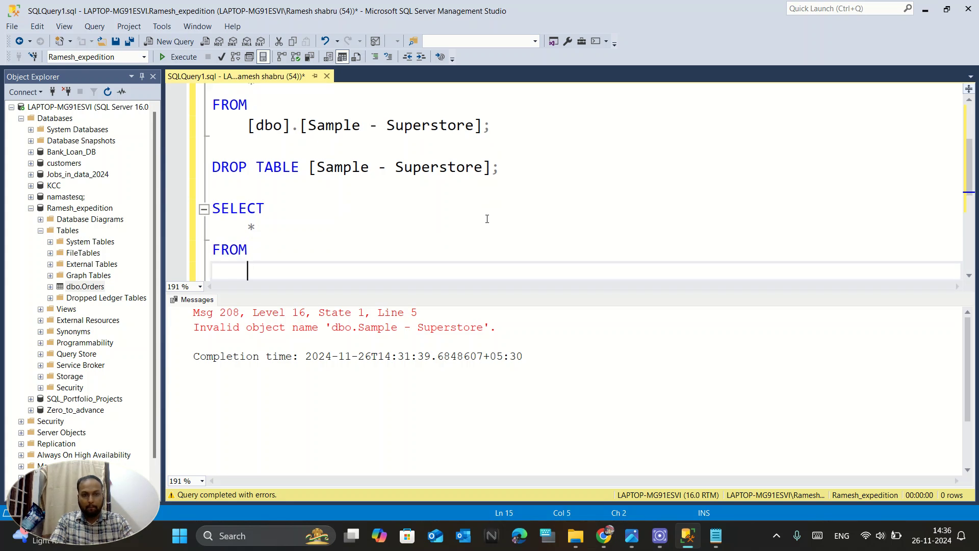
{"action": "type", "text": "ORD"}
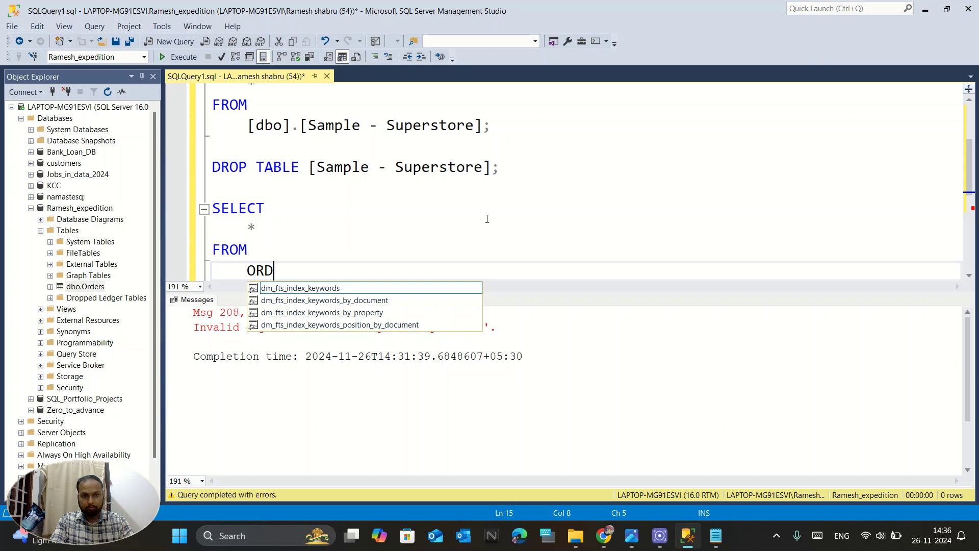
{"action": "key", "text": "BackSpace"}
{"action": "key", "text": "BackSpace"}
{"action": "key", "text": "BackSpace"}
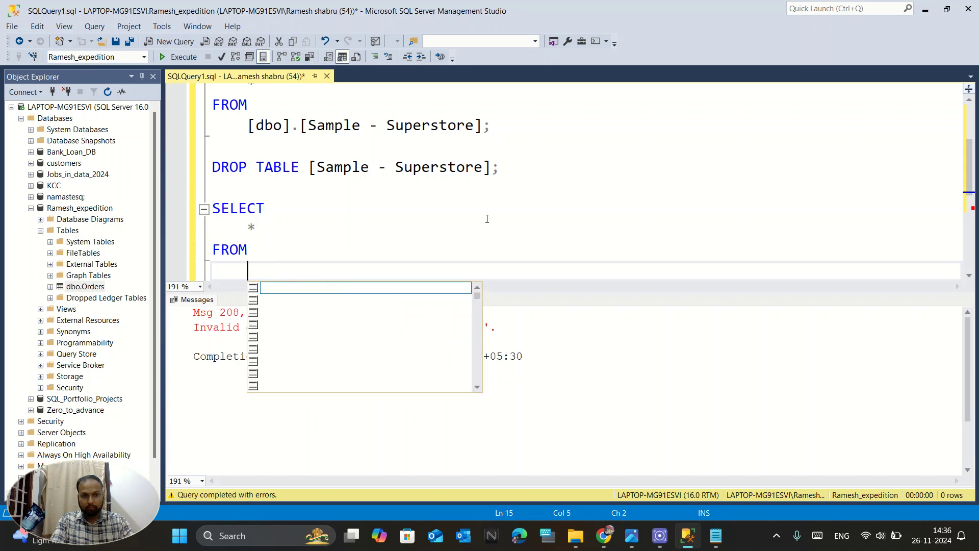
Step: Insert the dbo.Orders table name from the object list after FROM and end the statement with a semicolon
{"action": "left_click_drag", "start_coordinate": [85, 286], "coordinate": [262, 213]}
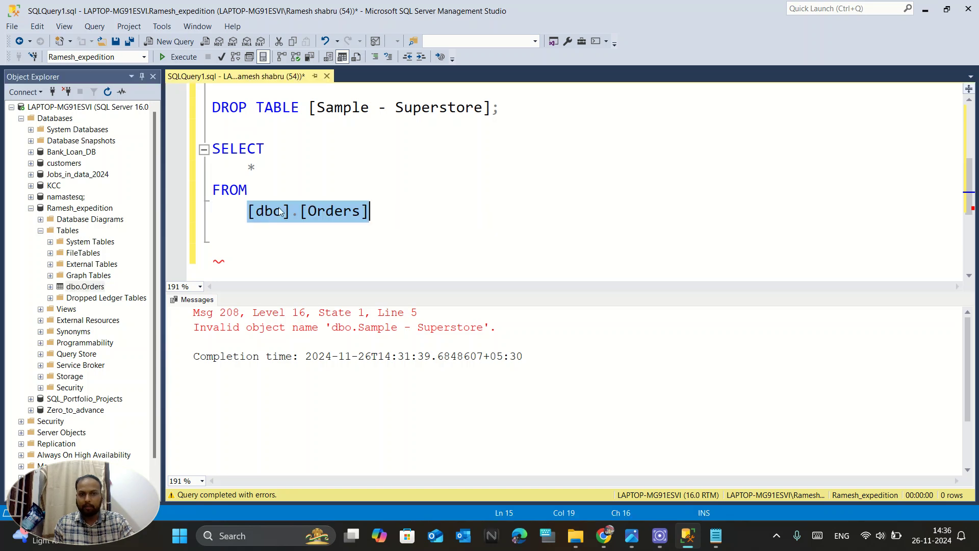
{"action": "left_click", "coordinate": [401, 210]}
{"action": "type", "text": ";"}
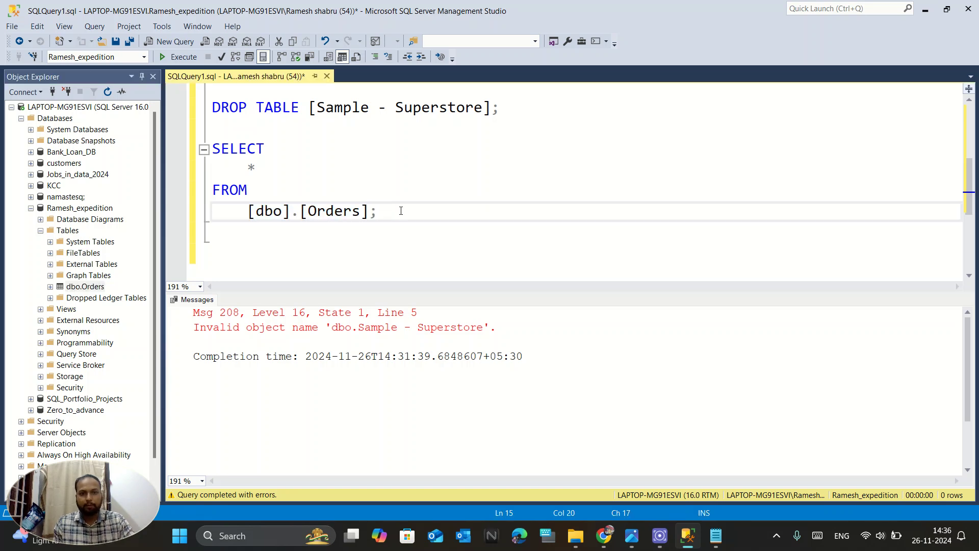
Step: Execute only the SELECT statement on [dbo].[Orders], and look through the result rows and the script
{"action": "left_click_drag", "start_coordinate": [378, 211], "coordinate": [190, 153]}
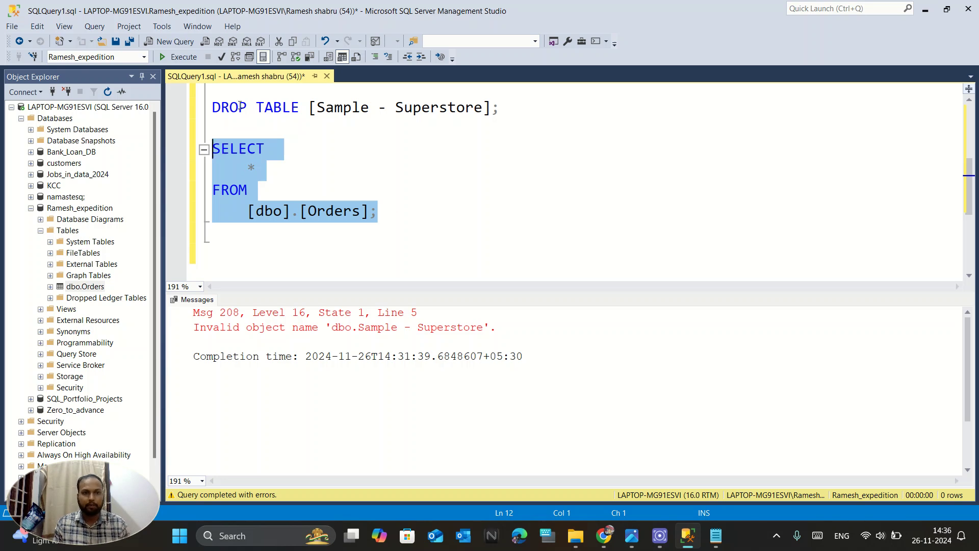
{"action": "left_click", "coordinate": [170, 57]}
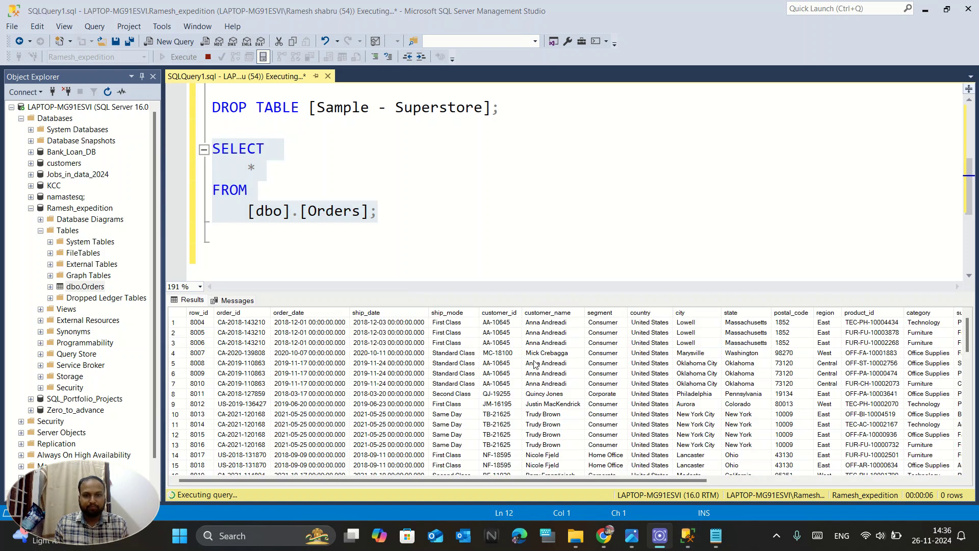
{"action": "scroll", "coordinate": [275, 355], "scroll_direction": "down", "scroll_amount": 3}
{"action": "scroll", "coordinate": [274, 355], "scroll_direction": "down", "scroll_amount": 13}
{"action": "scroll", "coordinate": [271, 353], "scroll_direction": "up", "scroll_amount": 16}
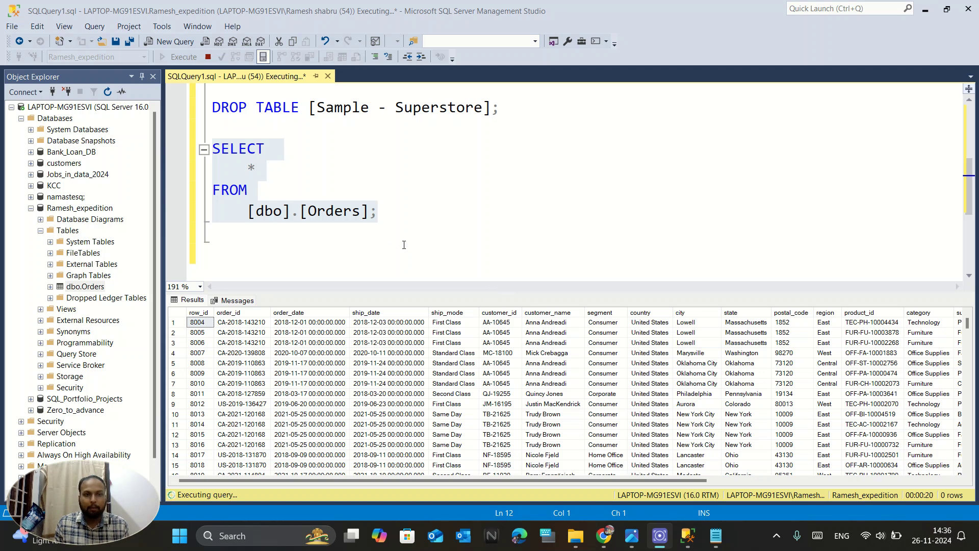
{"action": "scroll", "coordinate": [420, 234], "scroll_direction": "up", "scroll_amount": 3}
{"action": "scroll", "coordinate": [420, 234], "scroll_direction": "down", "scroll_amount": 2}
{"action": "scroll", "coordinate": [420, 233], "scroll_direction": "up", "scroll_amount": 2}
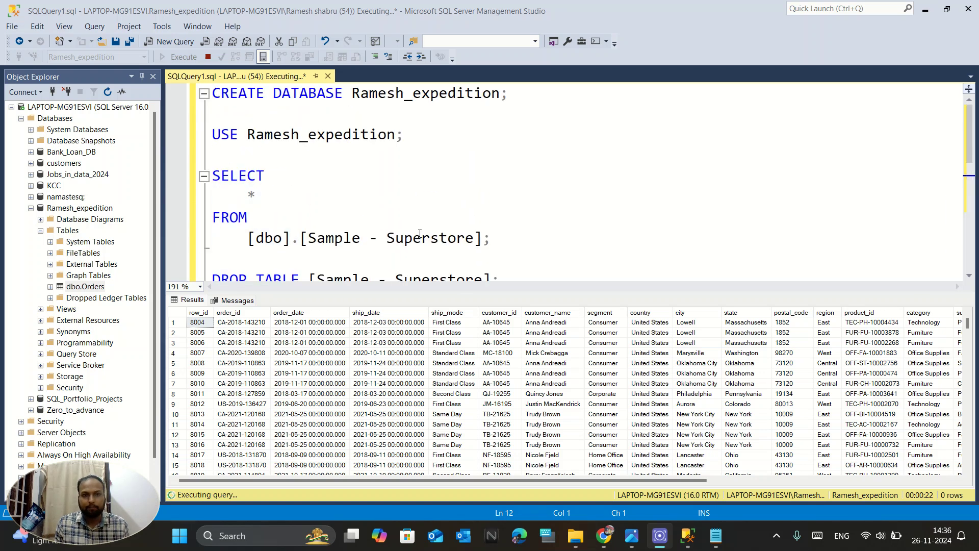
Step: Start a CREATE TABLE statement for a table named return_s below the SELECT statement on [dbo].[Orders]
{"action": "scroll", "coordinate": [420, 233], "scroll_direction": "down", "scroll_amount": 3}
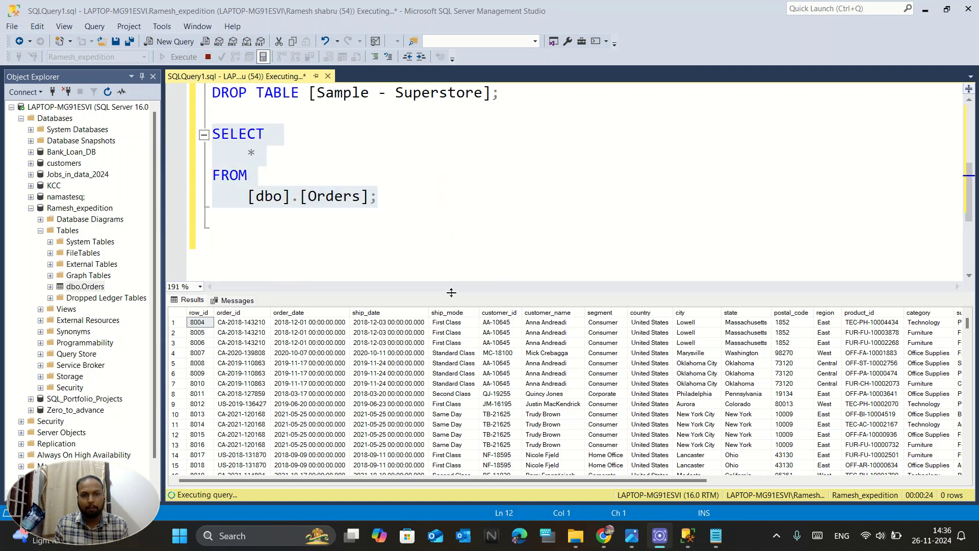
{"action": "left_click", "coordinate": [249, 232]}
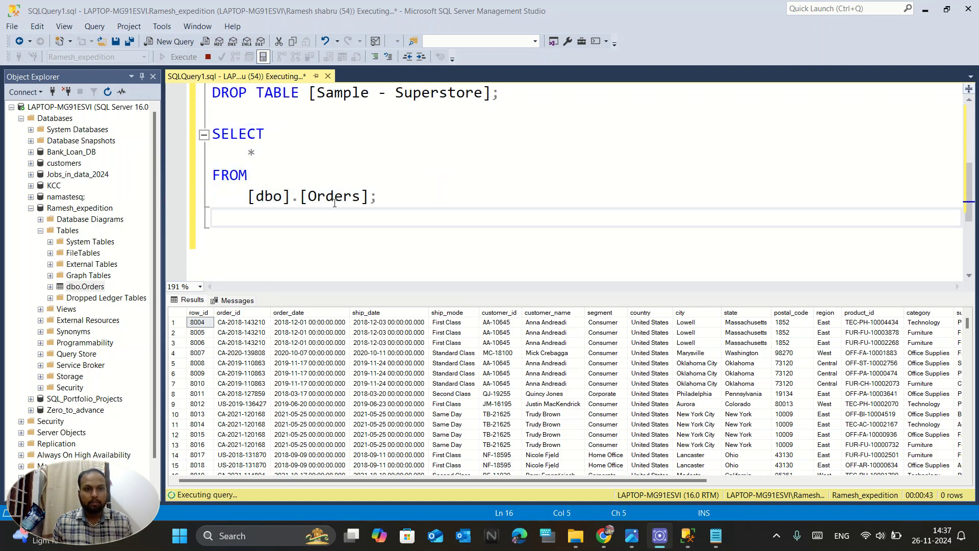
{"action": "left_click", "coordinate": [391, 206]}
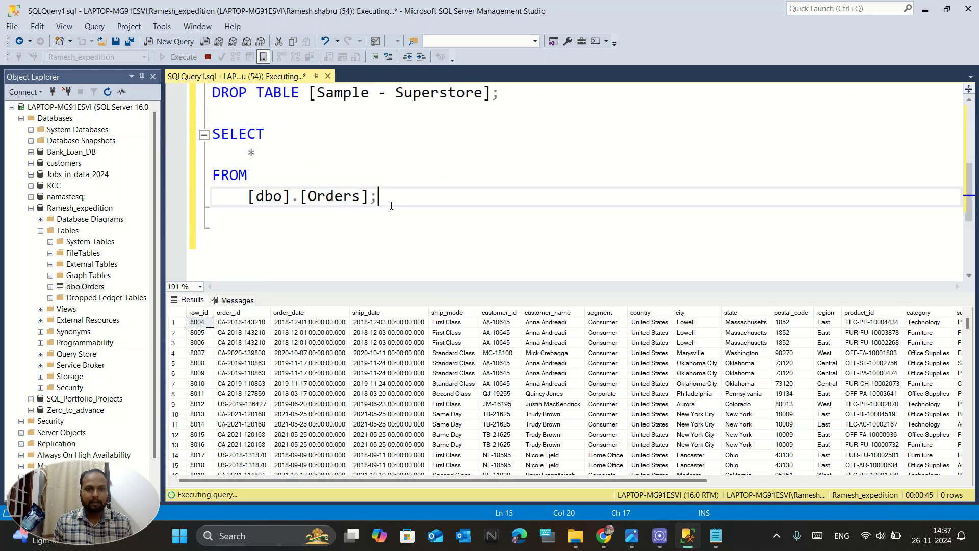
{"action": "key", "text": "Return"}
{"action": "key", "text": "BackSpace"}
{"action": "key", "text": "Return"}
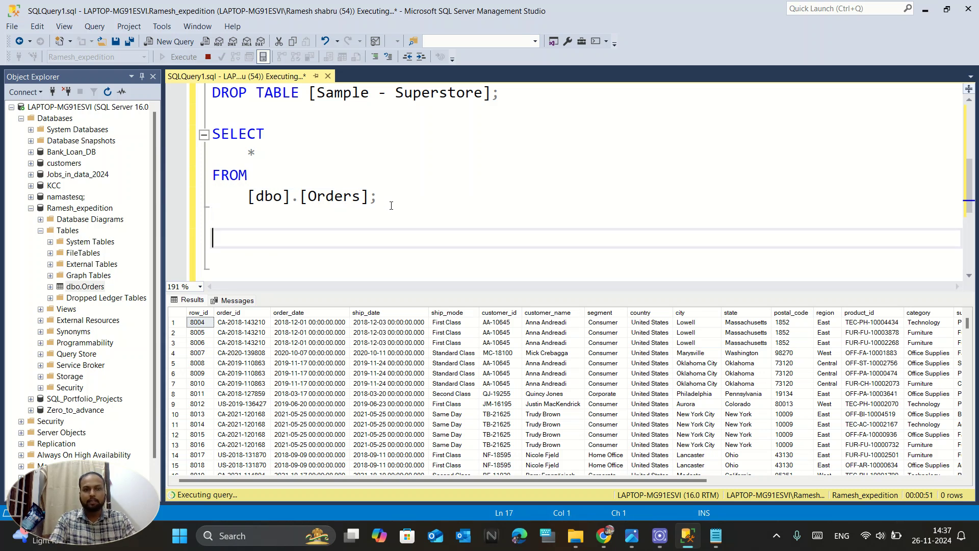
{"action": "type", "text": "CREATE TABLE "}
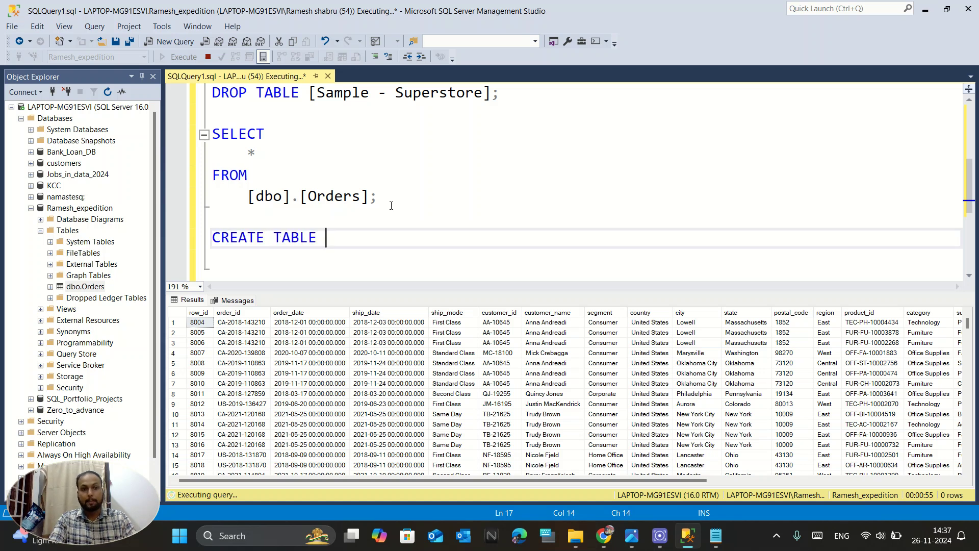
{"action": "type", "text": "returnd"}
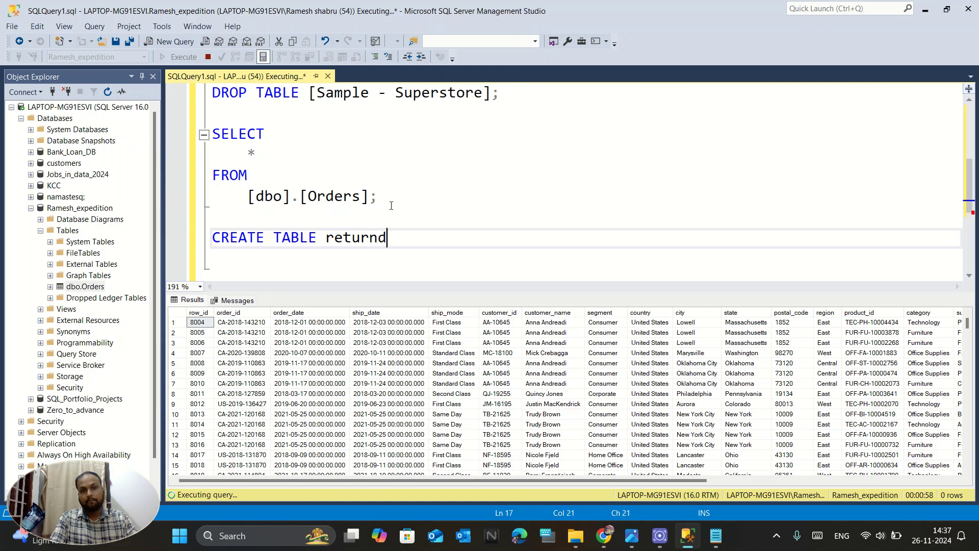
{"action": "key", "text": "BackSpace"}
{"action": "type", "text": "s"}
{"action": "key", "text": "BackSpace"}
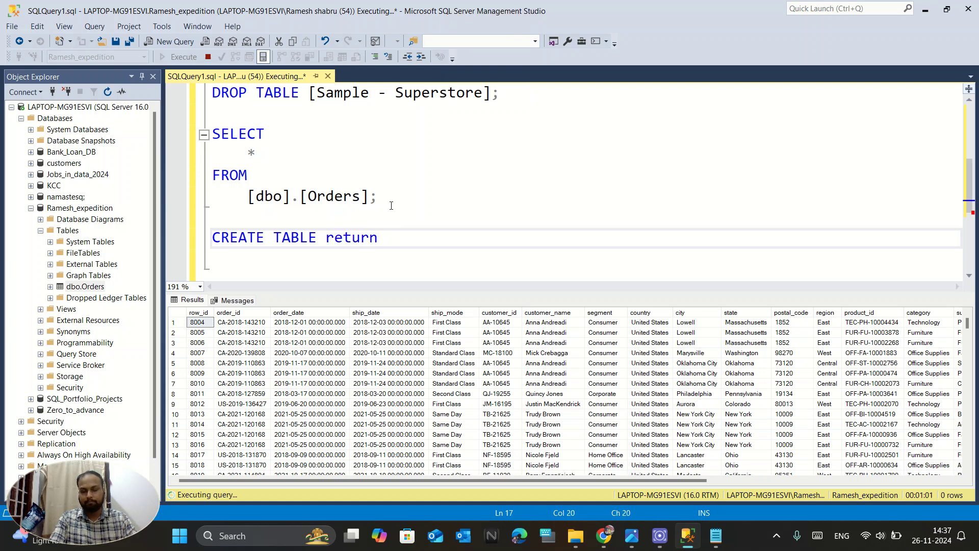
{"action": "type", "text": "_s"}
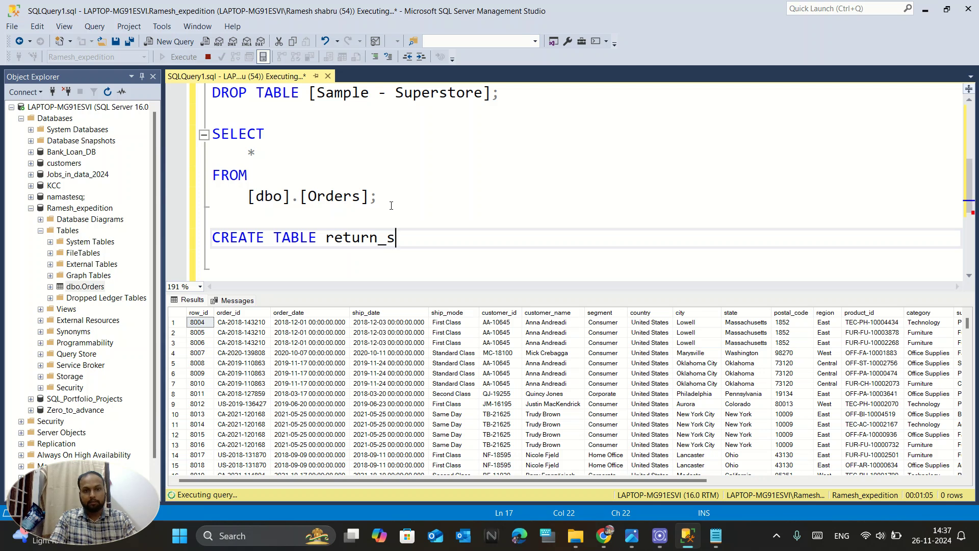
{"action": "key", "text": "Return"}
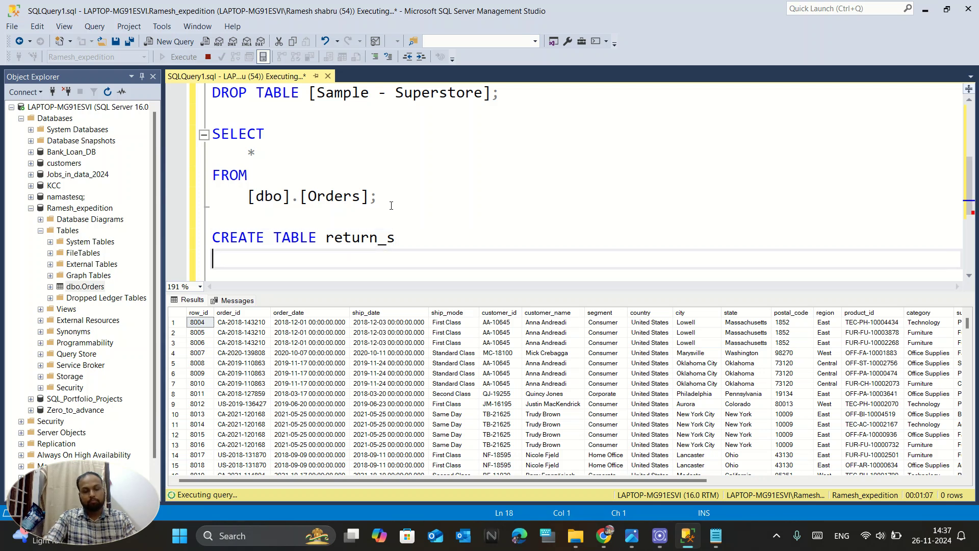
Step: Open the column list of return_s with a parenthesis on its own line and enter the column name order_id below it
{"action": "type", "text": "("}
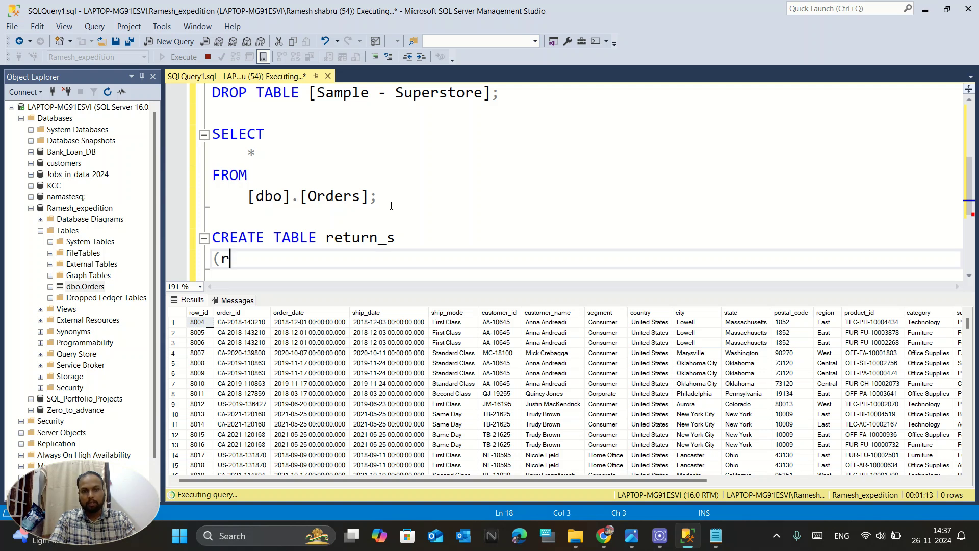
{"action": "type", "text": "r"}
{"action": "key", "text": "BackSpace"}
{"action": "type", "text": "ord"}
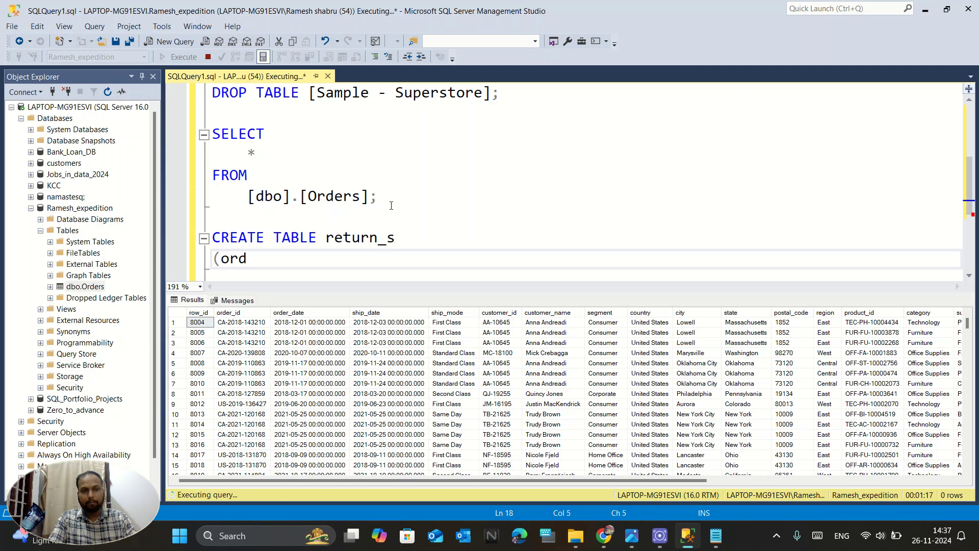
{"action": "type", "text": "er_id"}
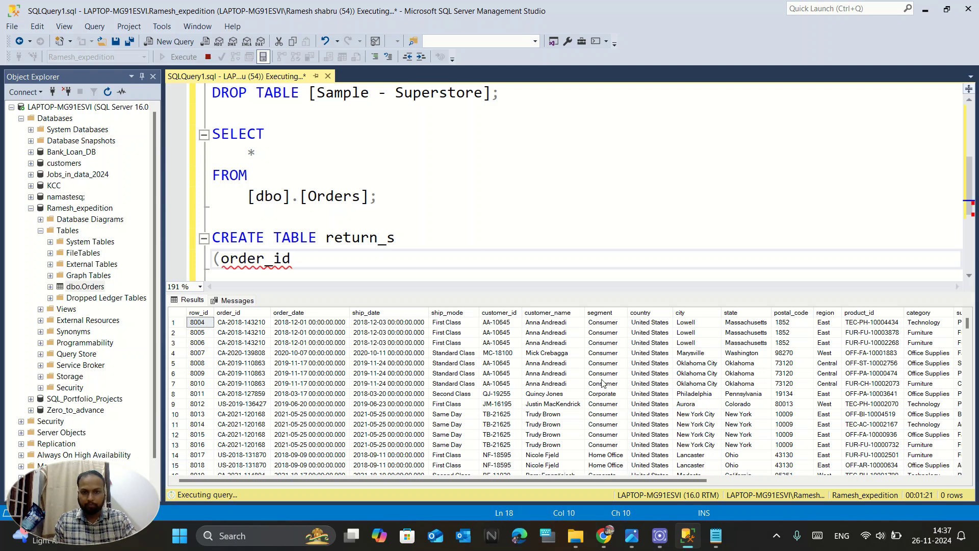
{"action": "scroll", "coordinate": [313, 214], "scroll_direction": "down", "scroll_amount": 1}
{"action": "left_click", "coordinate": [225, 196]}
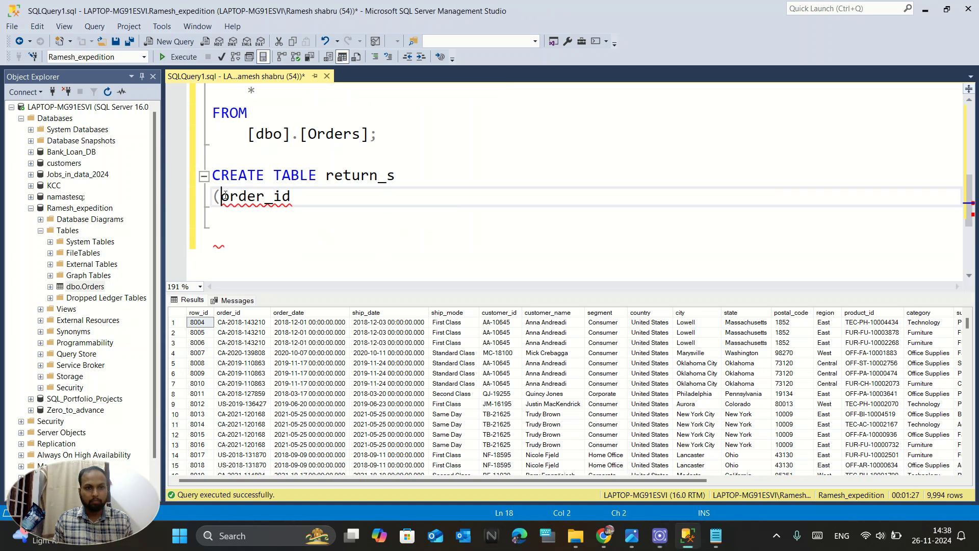
{"action": "key", "text": "Return"}
{"action": "key", "text": "End"}
{"action": "key", "text": "Down"}
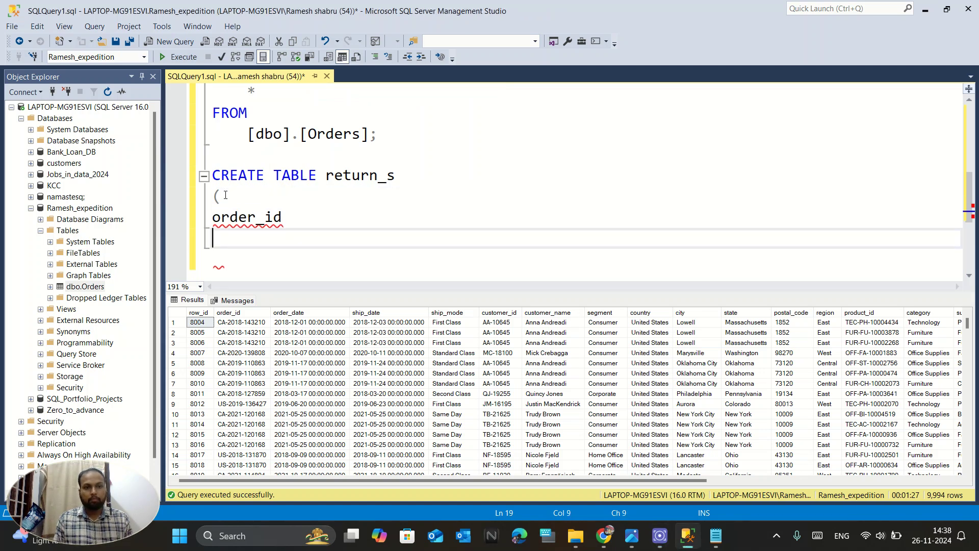
{"action": "key", "text": "BackSpace"}
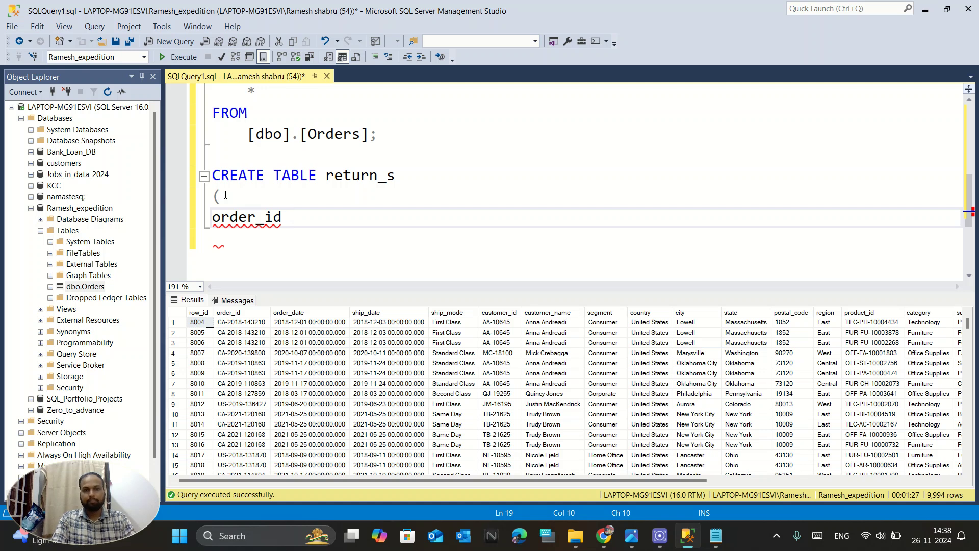
Step: Define the order_id column as nvarchar(255) NULL, followed by a comma and a new line
{"action": "type", "text": "nvarchar"}
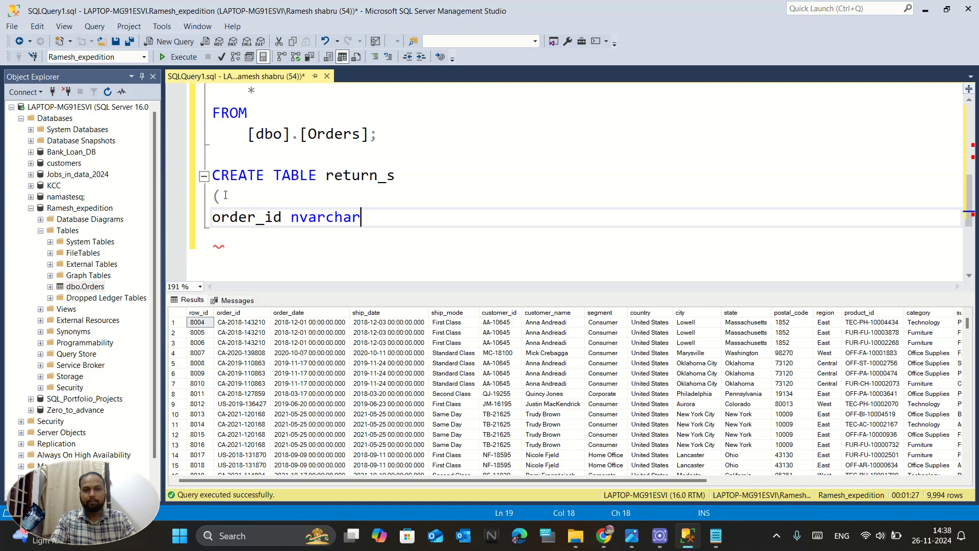
{"action": "type", "text": "("}
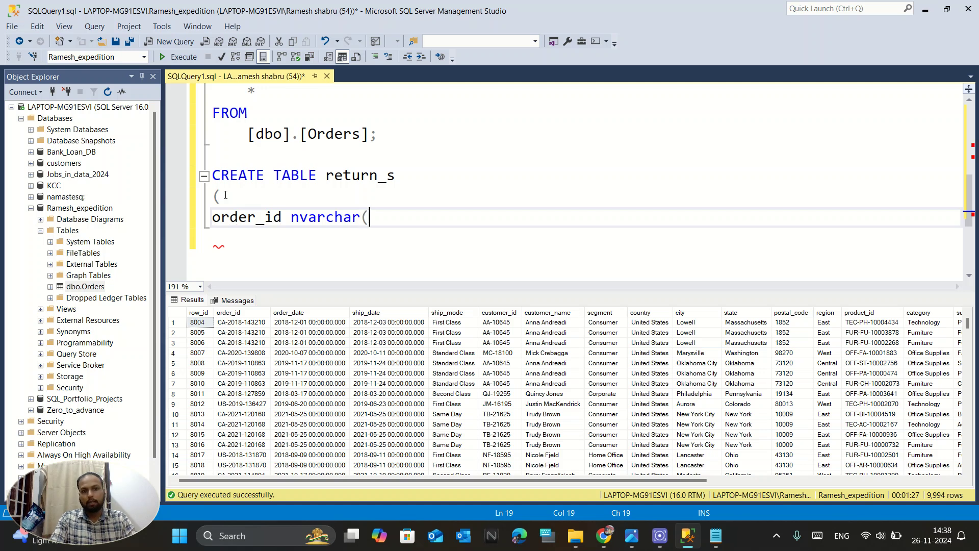
{"action": "type", "text": "255)"}
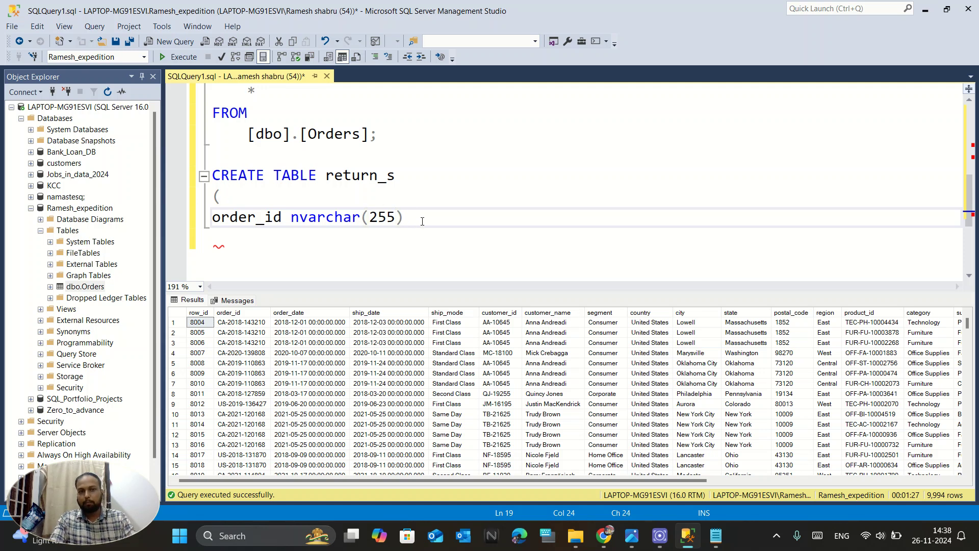
{"action": "key", "text": "Caps_Lock"}
{"action": "type", "text": "NULL,"}
{"action": "key", "text": "Return"}
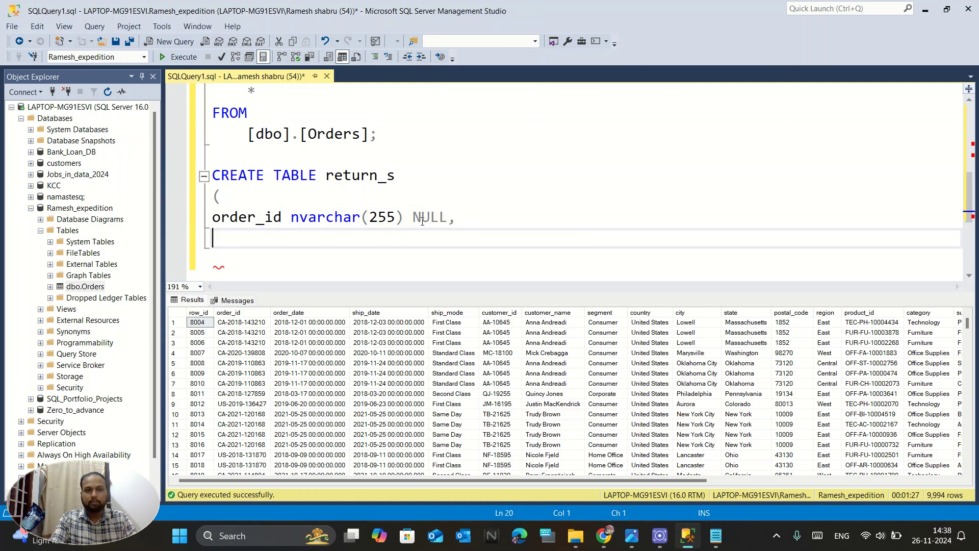
Step: Add a second column named return_reason with the type nvarchar(255)
{"action": "type", "text": "RE"}
{"action": "key", "text": "BackSpace"}
{"action": "key", "text": "BackSpace"}
{"action": "key", "text": "Caps_Lock"}
{"action": "type", "text": "r"}
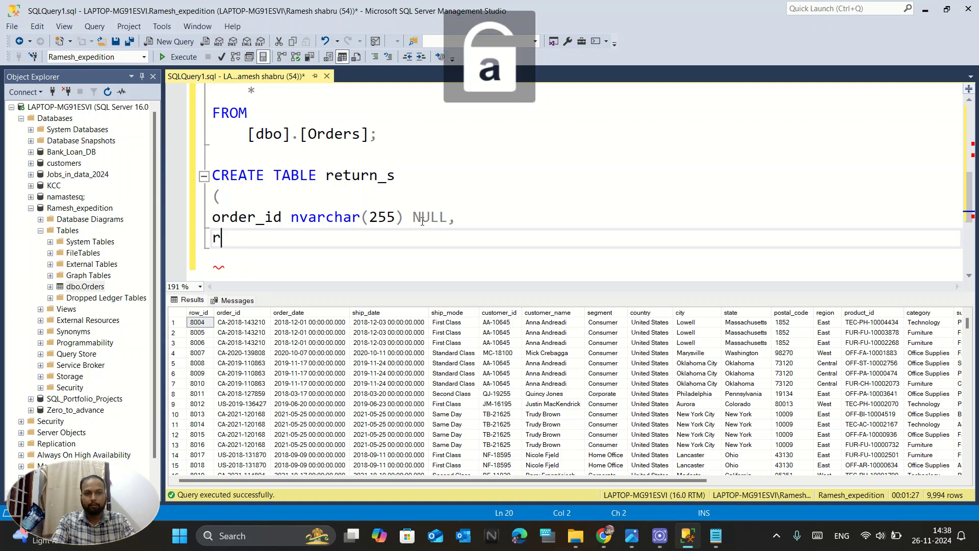
{"action": "type", "text": "eturn_re"}
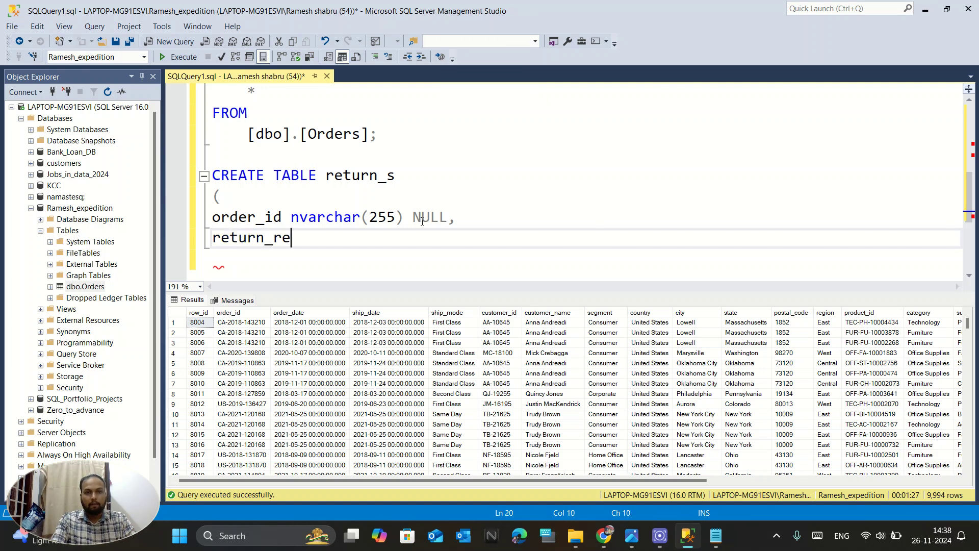
{"action": "type", "text": "ason "}
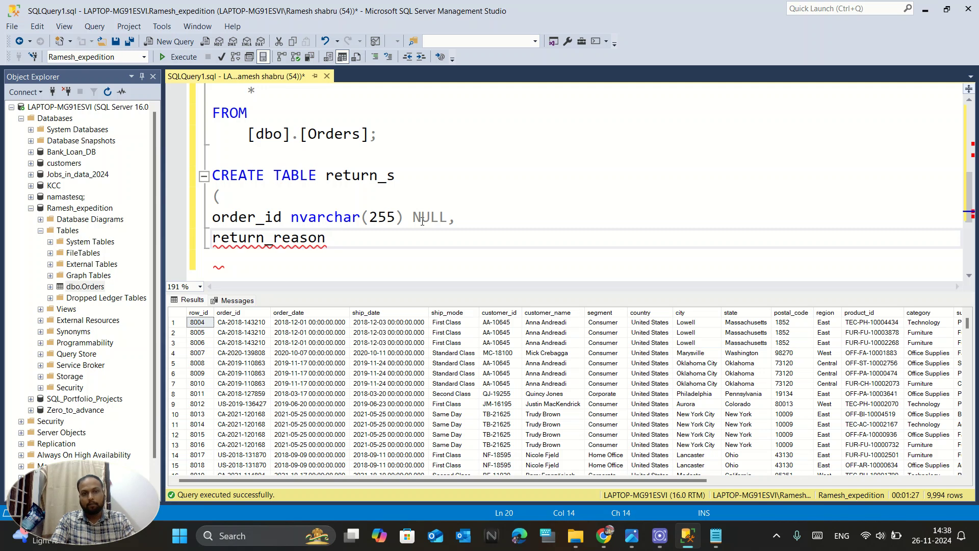
{"action": "type", "text": "n"}
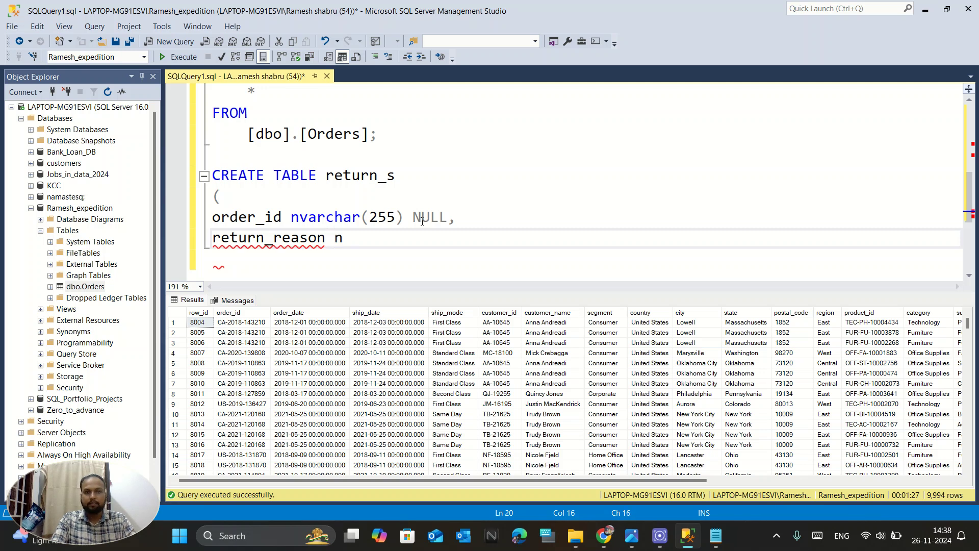
{"action": "type", "text": "varchar("}
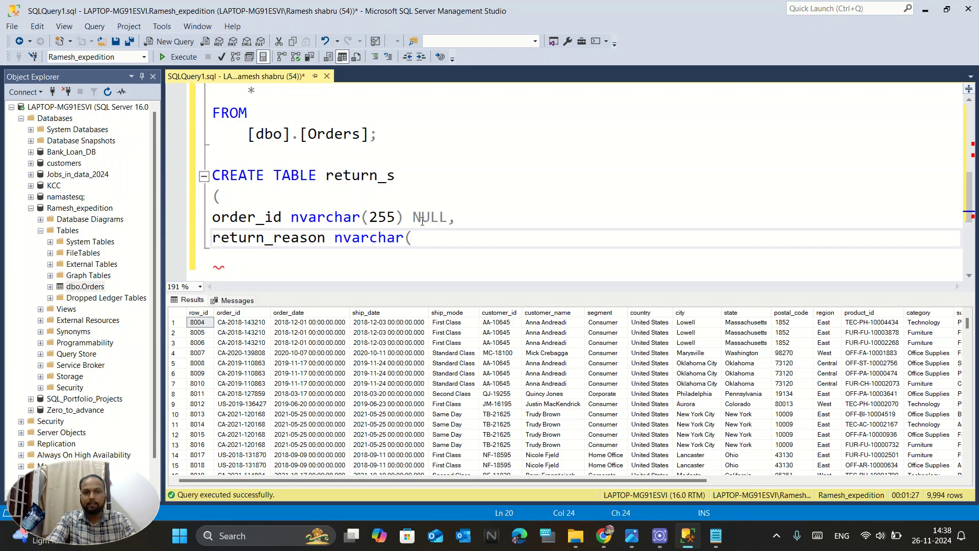
{"action": "type", "text": "255)"}
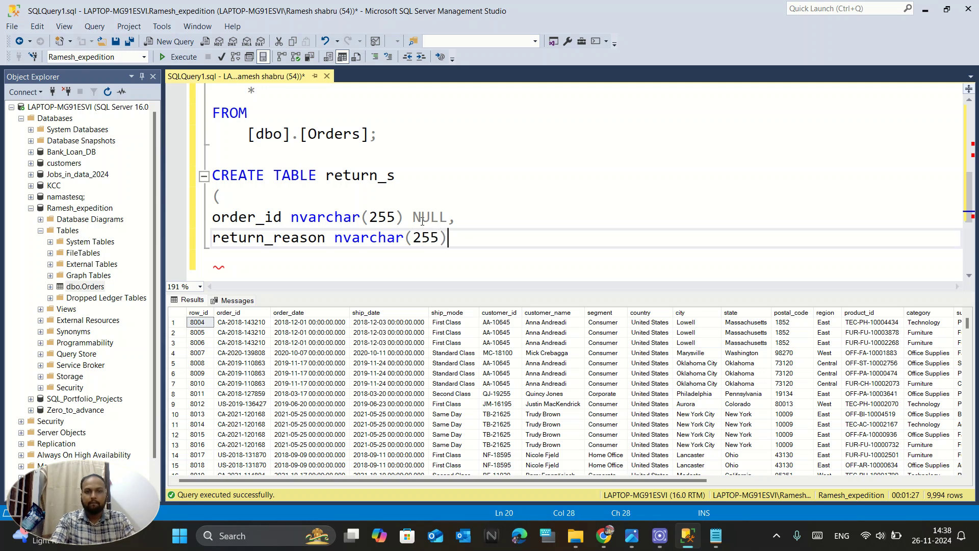
Step: Set the return_reason column to NULL and close the column list with a parenthesis on its own line
{"action": "type", "text": " nu"}
{"action": "key", "text": "BackSpace"}
{"action": "key", "text": "BackSpace"}
{"action": "key", "text": "Caps_Lock"}
{"action": "type", "text": "NULL"}
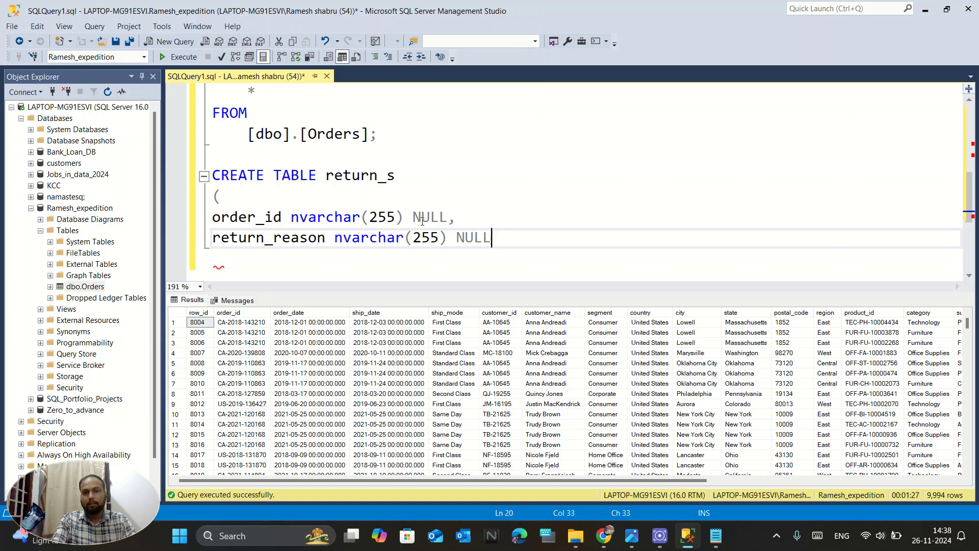
{"action": "key", "text": "Return"}
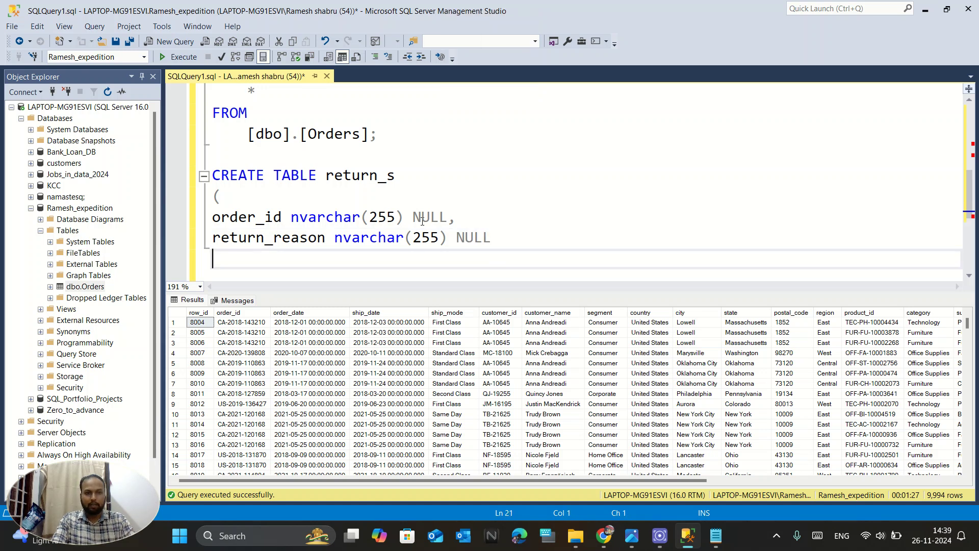
{"action": "type", "text": ")"}
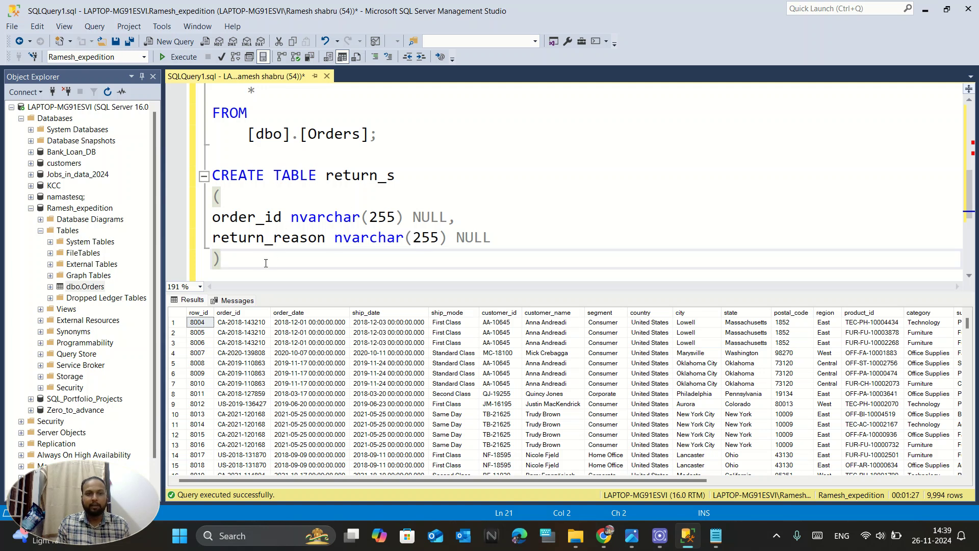
Step: End the CREATE TABLE return_s statement with a semicolon and execute only that statement
{"action": "key", "text": "shift+Up"}
{"action": "key", "text": "shift+Up"}
{"action": "key", "text": "shift+Up"}
{"action": "key", "text": "shift+Up"}
{"action": "key", "text": "shift+Home"}
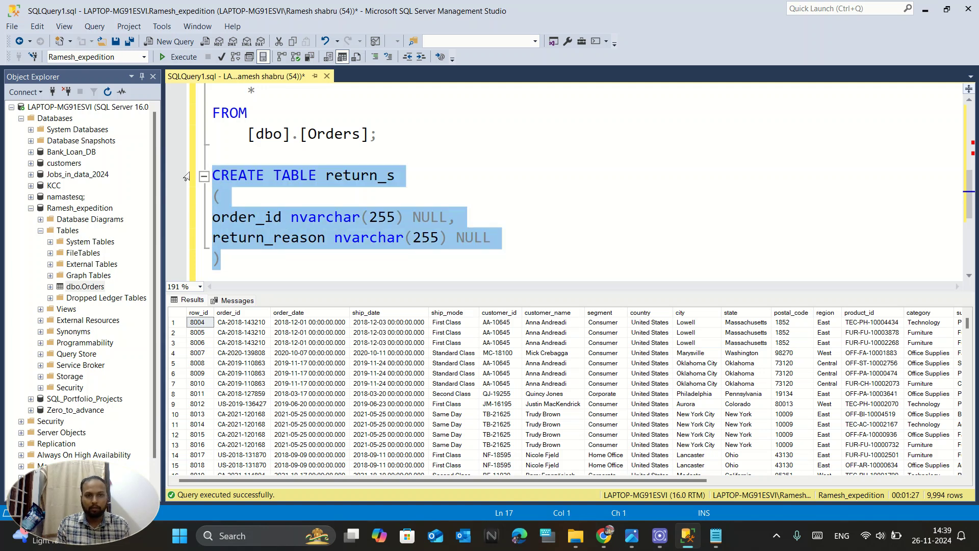
{"action": "left_click", "coordinate": [232, 255]}
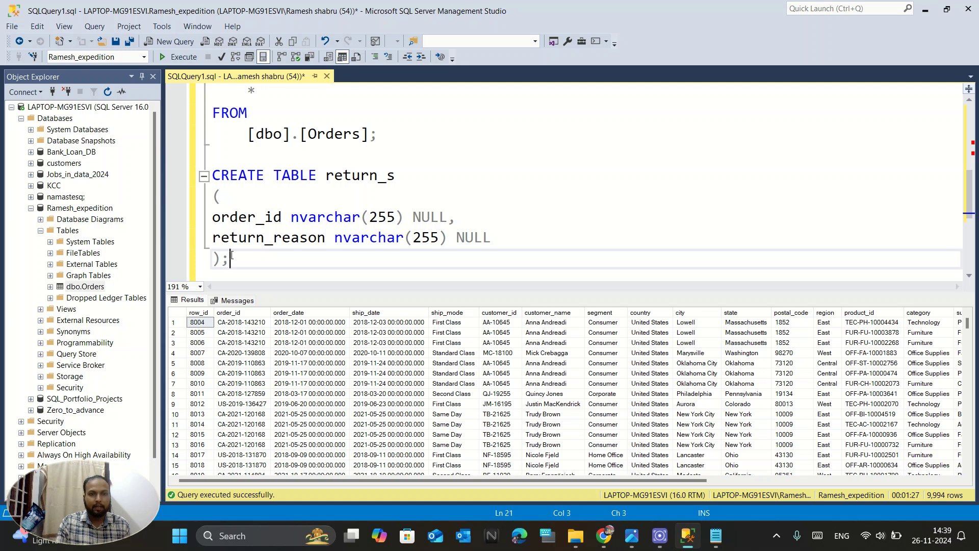
{"action": "left_click_drag", "start_coordinate": [232, 268], "coordinate": [194, 182]}
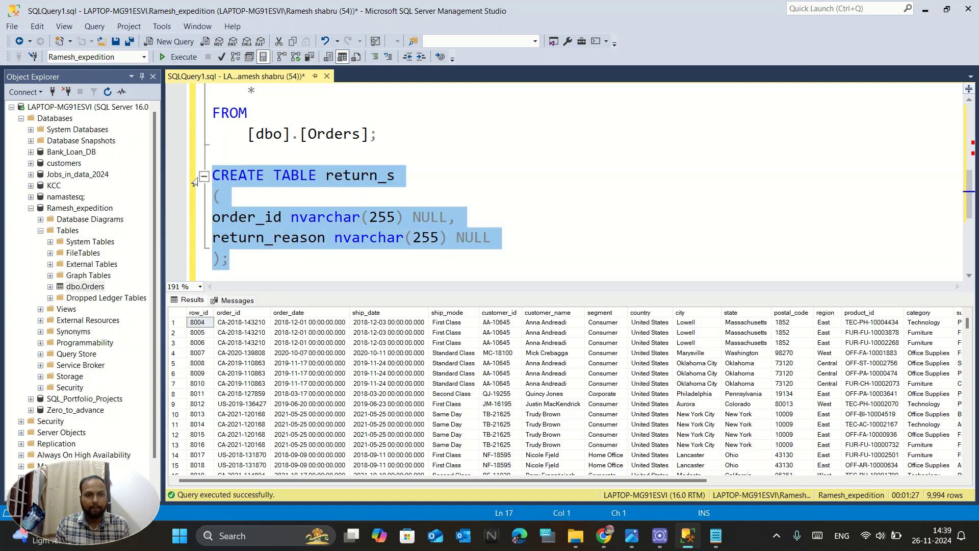
{"action": "left_click", "coordinate": [172, 57]}
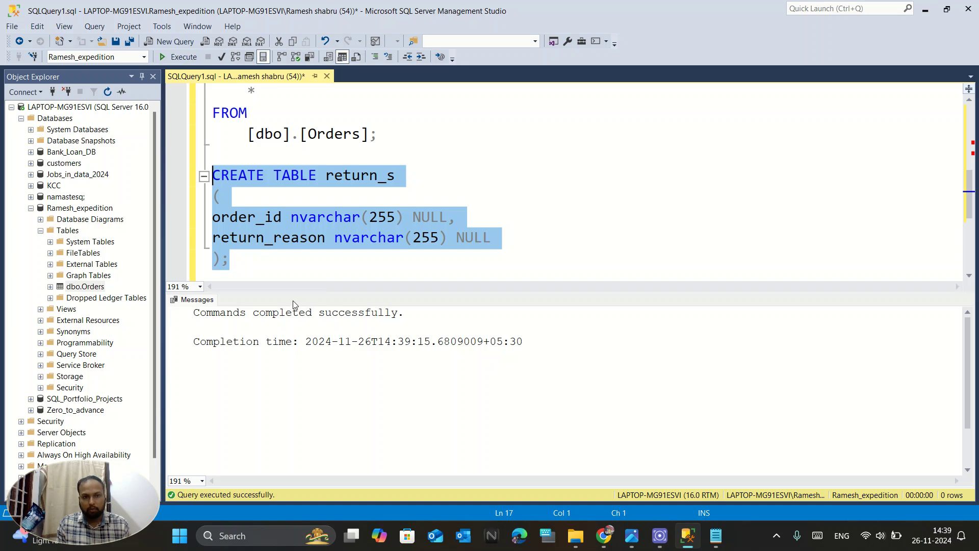
Step: Start a SELECT * FROM query below the CREATE TABLE statement, with the asterisk indented on its own line
{"action": "left_click", "coordinate": [281, 273]}
{"action": "key", "text": "Return"}
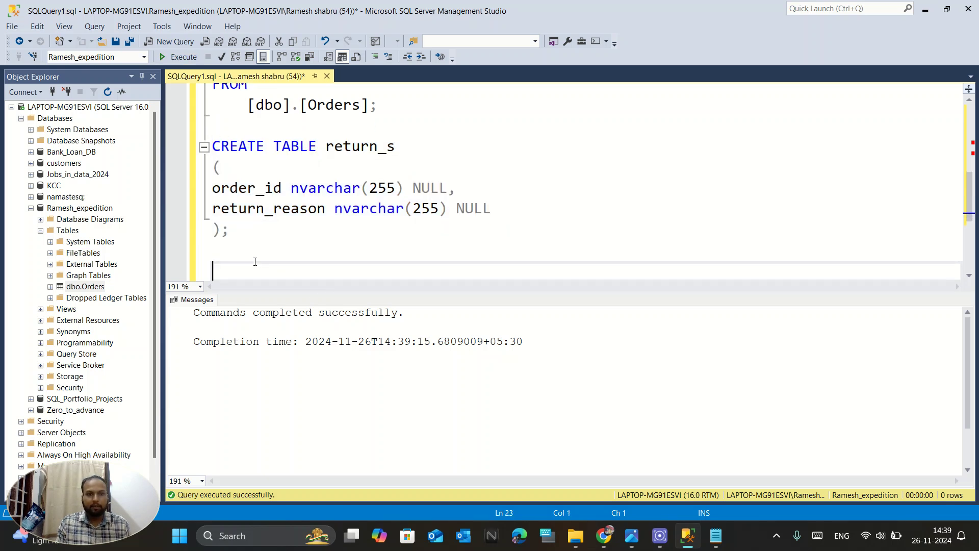
{"action": "left_click", "coordinate": [422, 423]}
{"action": "left_click", "coordinate": [253, 275]}
{"action": "type", "text": "SELECT"}
{"action": "key", "text": "Return"}
{"action": "key", "text": "Tab"}
{"action": "type", "text": "*"}
{"action": "key", "text": "Return"}
{"action": "key", "text": "BackSpace"}
{"action": "type", "text": "FROM"}
{"action": "key", "text": "Return"}
{"action": "key", "text": "Tab"}
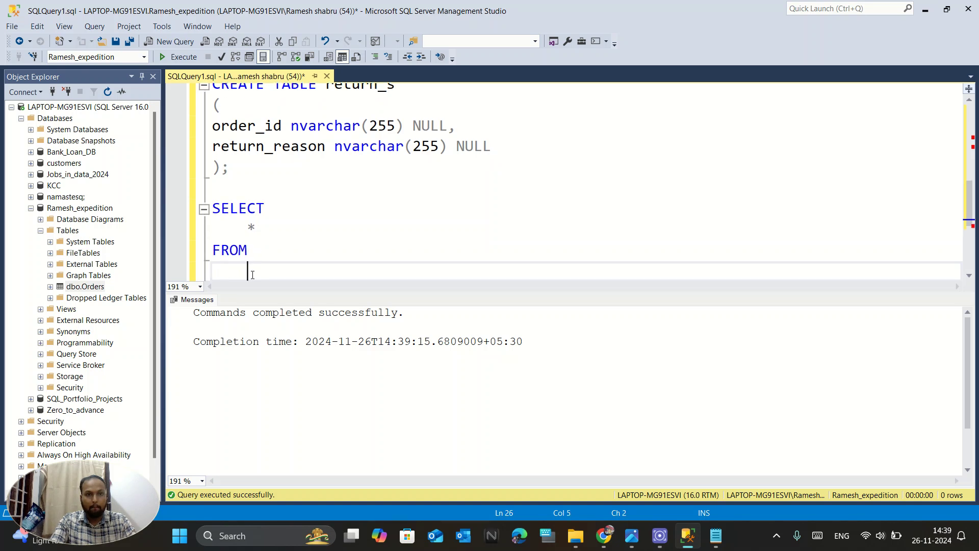
Step: Enter return_s as the table to query on an indented line under FROM
{"action": "type", "text": "RRE"}
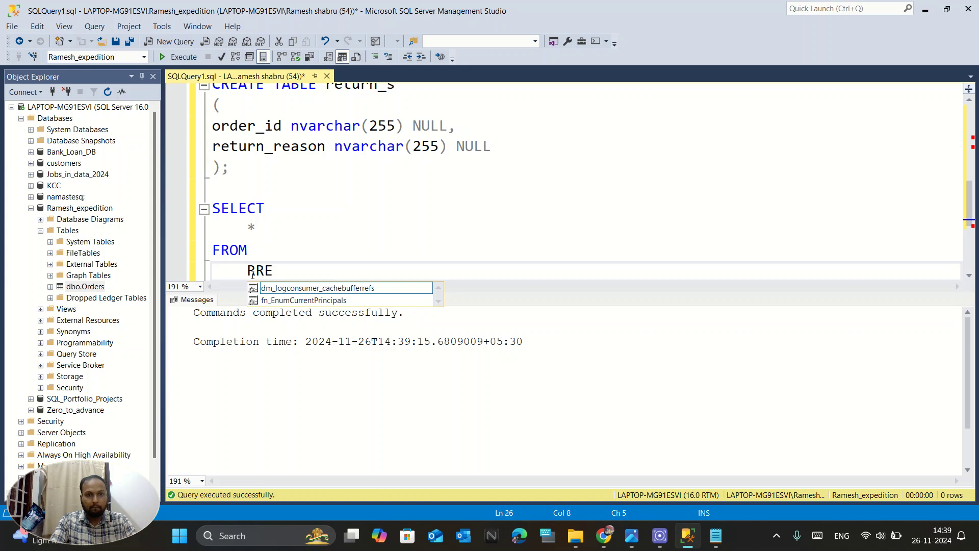
{"action": "key", "text": "BackSpace"}
{"action": "key", "text": "BackSpace"}
{"action": "key", "text": "BackSpace"}
{"action": "type", "text": "RET"}
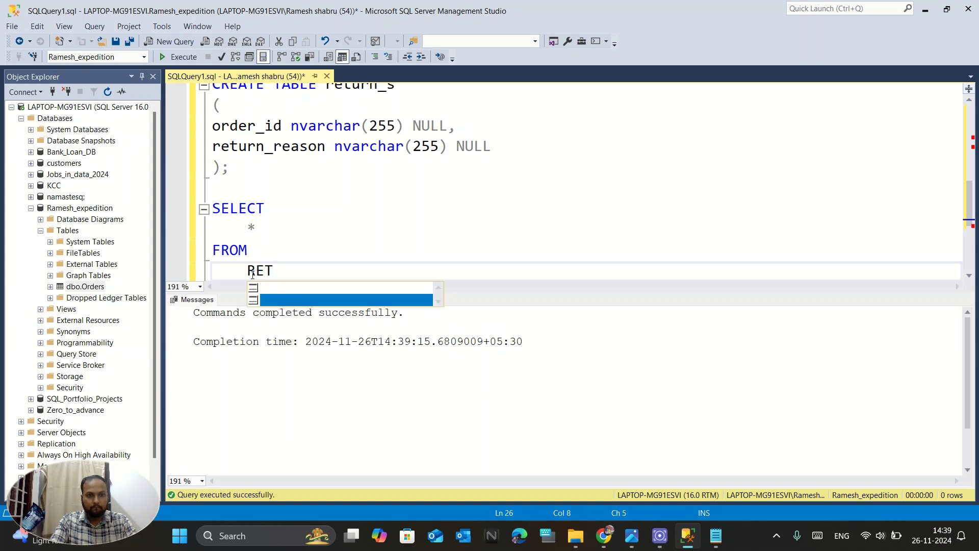
{"action": "type", "text": "UENS"}
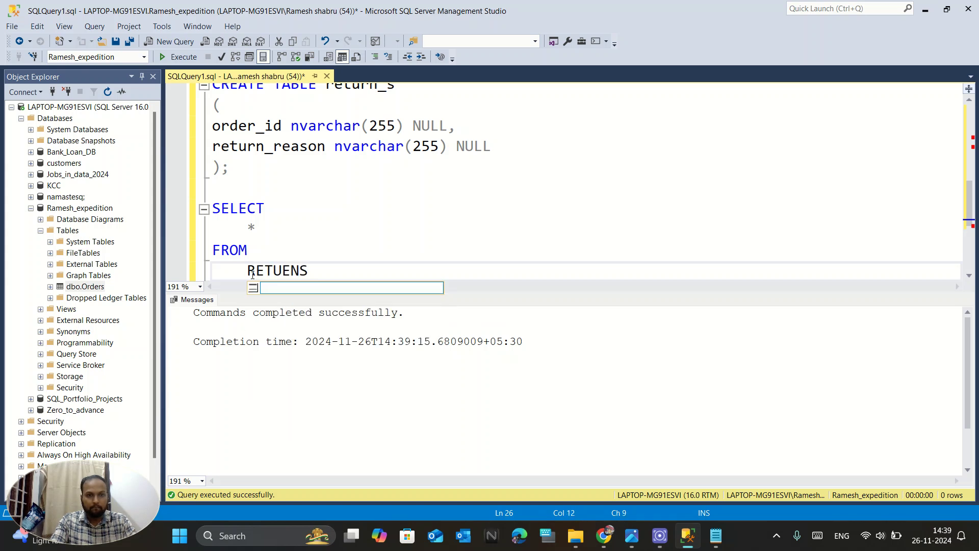
{"action": "key", "text": "BackSpace"}
{"action": "key", "text": "BackSpace"}
{"action": "key", "text": "BackSpace"}
{"action": "key", "text": "Tab"}
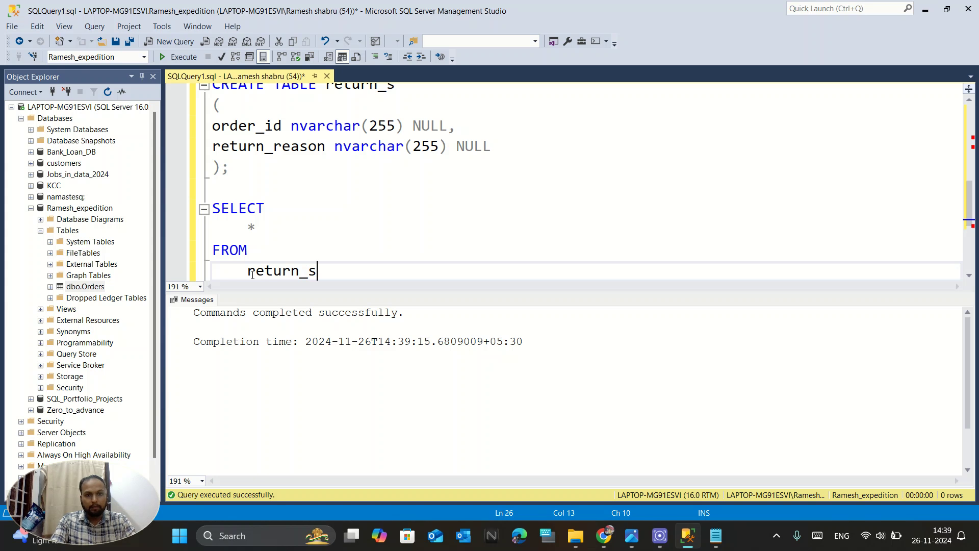
Step: End the SELECT query on return_s with a semicolon and execute only that query
{"action": "key", "text": "shift+Up"}
{"action": "key", "text": "shift+Up"}
{"action": "key", "text": "shift+Up"}
{"action": "key", "text": "shift+Home"}
{"action": "key", "text": "F5"}
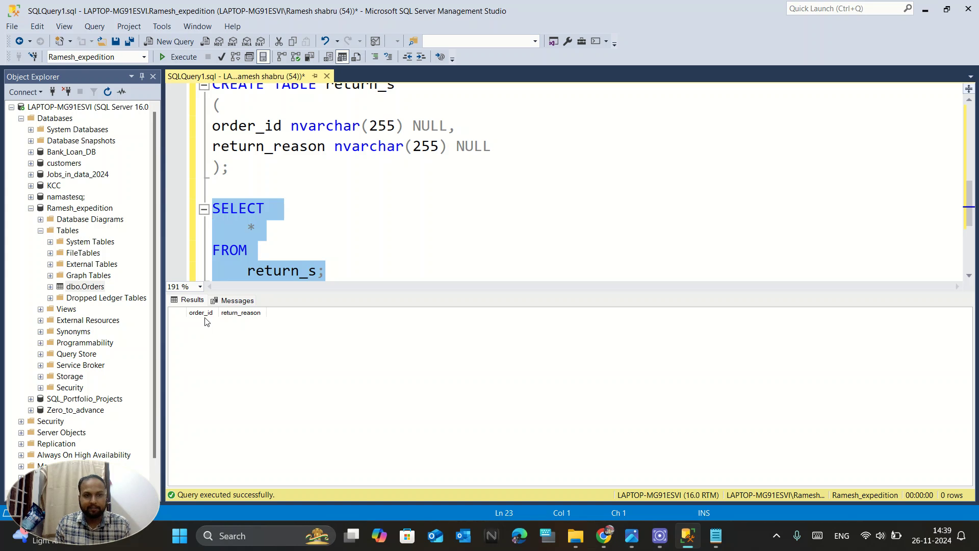
{"action": "left_click", "coordinate": [337, 262]}
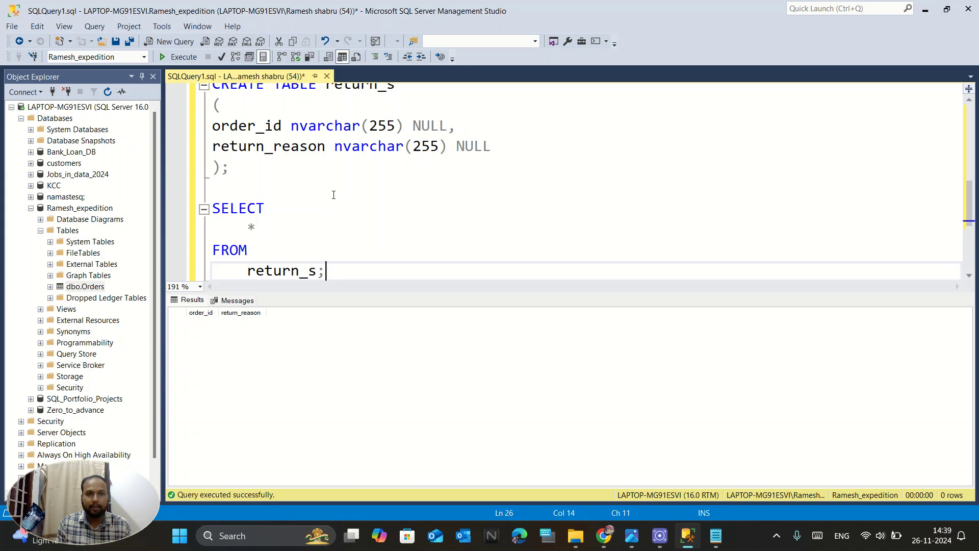
Step: Add two new lines below the SELECT query on return_s
{"action": "scroll", "coordinate": [276, 168], "scroll_direction": "up", "scroll_amount": 1}
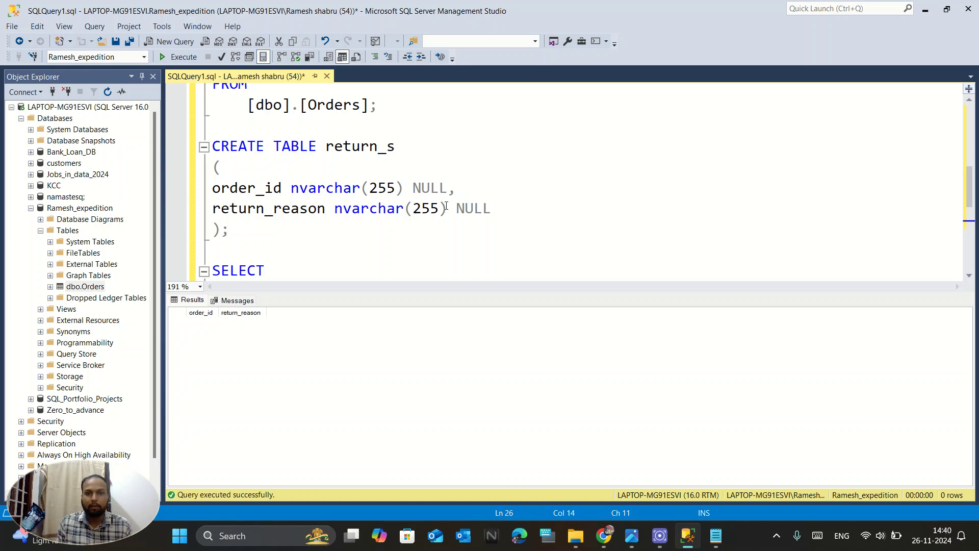
{"action": "scroll", "coordinate": [335, 247], "scroll_direction": "down", "scroll_amount": 2}
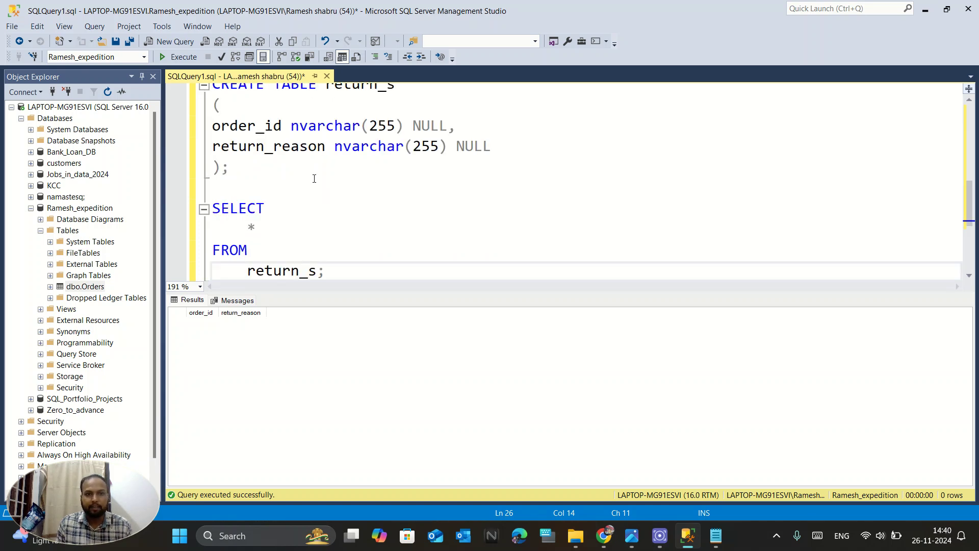
{"action": "scroll", "coordinate": [319, 202], "scroll_direction": "down", "scroll_amount": 2}
{"action": "key", "text": "Return"}
{"action": "key", "text": "Return"}
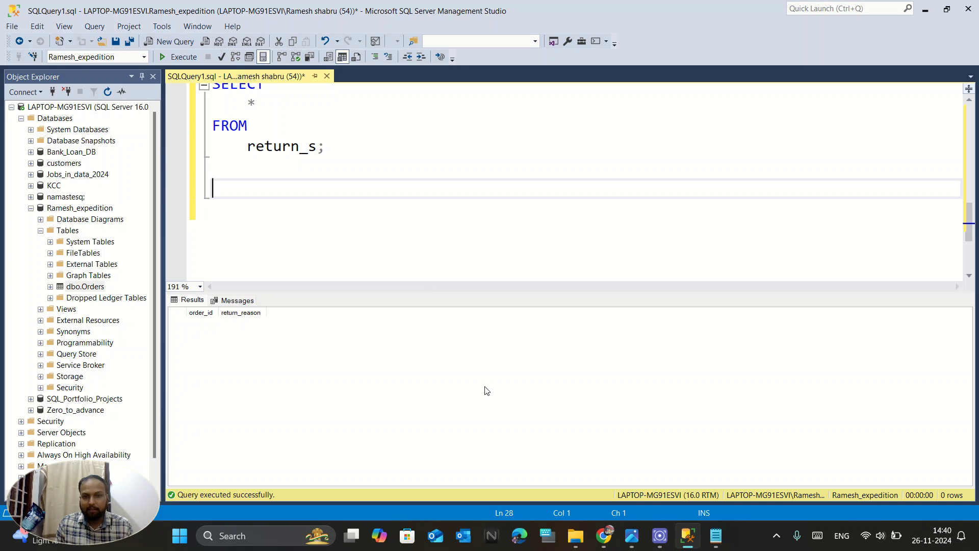
Step: Copy all the insert into returns statements from the open Notepad file and paste them below the return_s query in SQL Server Management Studio
{"action": "left_click", "coordinate": [716, 536]}
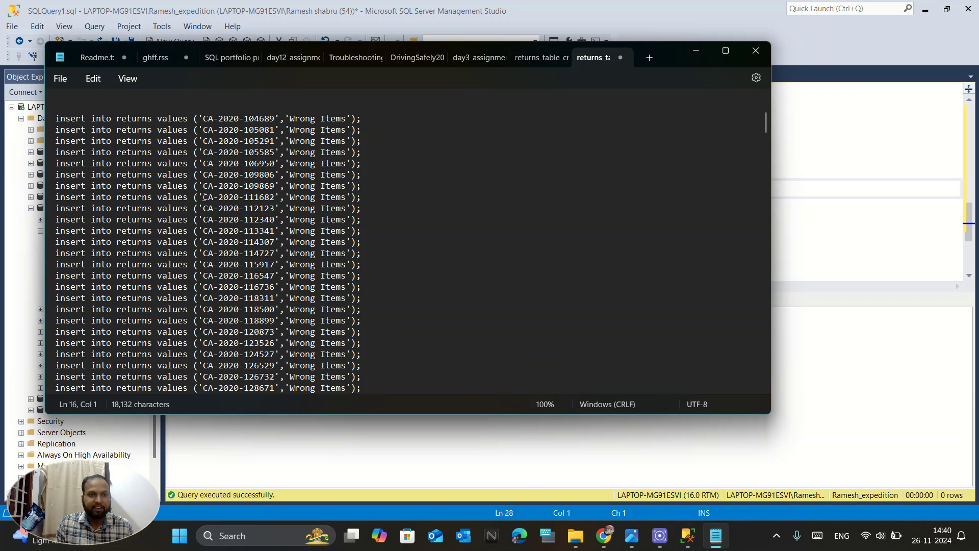
{"action": "triple_click", "coordinate": [58, 120]}
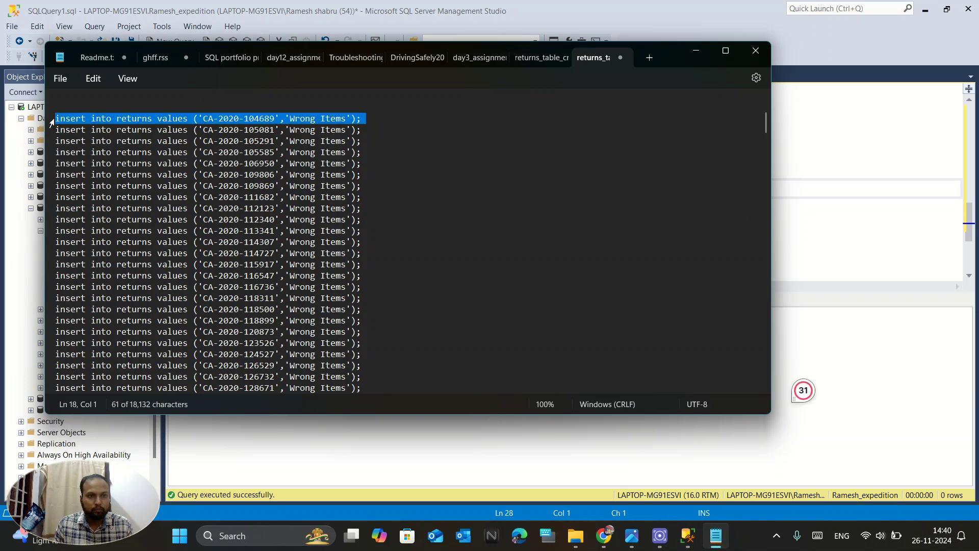
{"action": "left_click", "coordinate": [57, 118]}
{"action": "triple_click", "coordinate": [57, 118]}
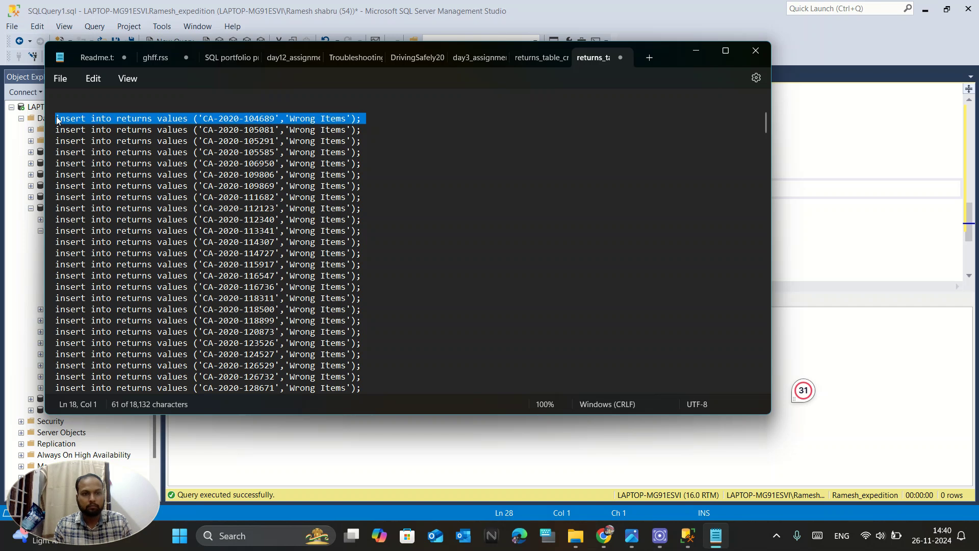
{"action": "key", "text": "ctrl+shift+End"}
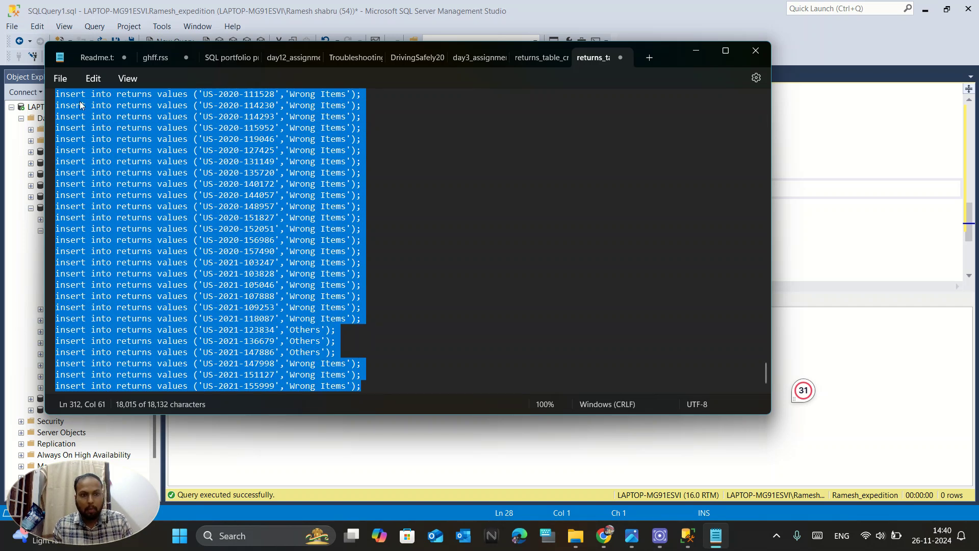
{"action": "left_click", "coordinate": [798, 178]}
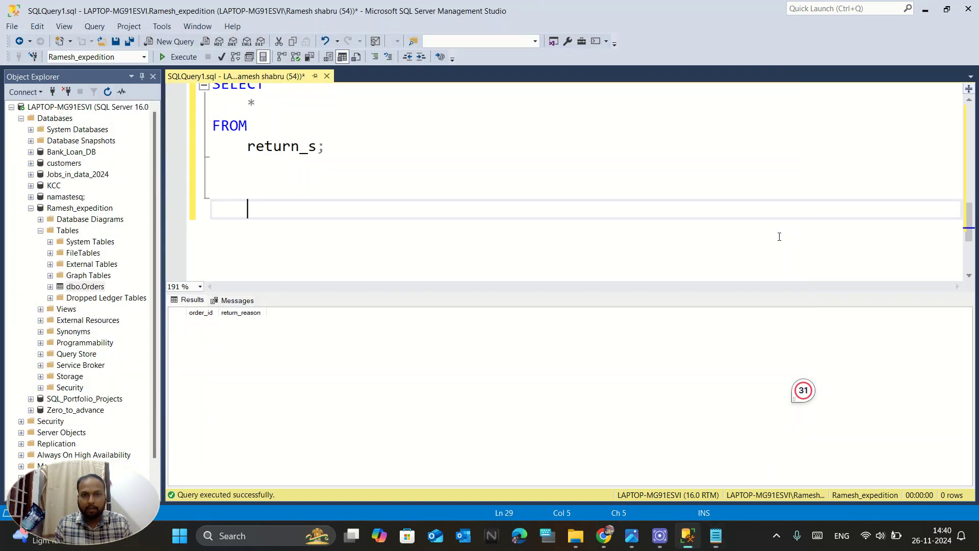
{"action": "left_click", "coordinate": [217, 206]}
{"action": "key", "text": "ctrl+v"}
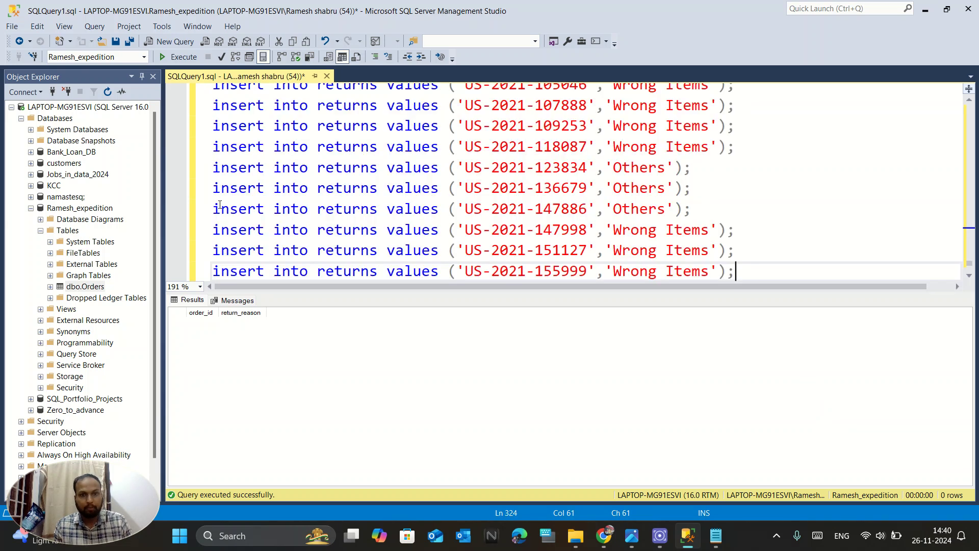
Step: Examine the pasted insert statements up to the first one, checking the order ID and return reason values they supply
{"action": "scroll", "coordinate": [442, 178], "scroll_direction": "up", "scroll_amount": 20}
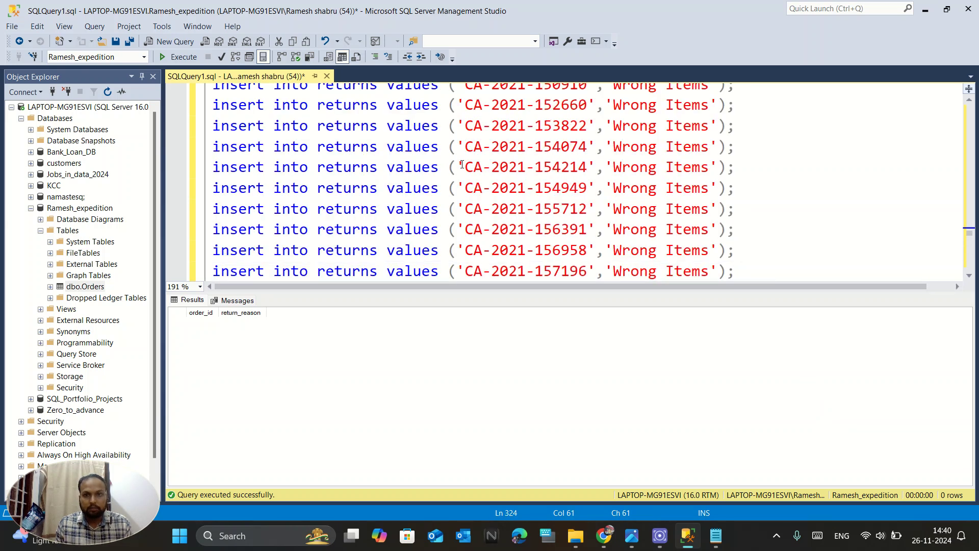
{"action": "scroll", "coordinate": [462, 164], "scroll_direction": "up", "scroll_amount": 20}
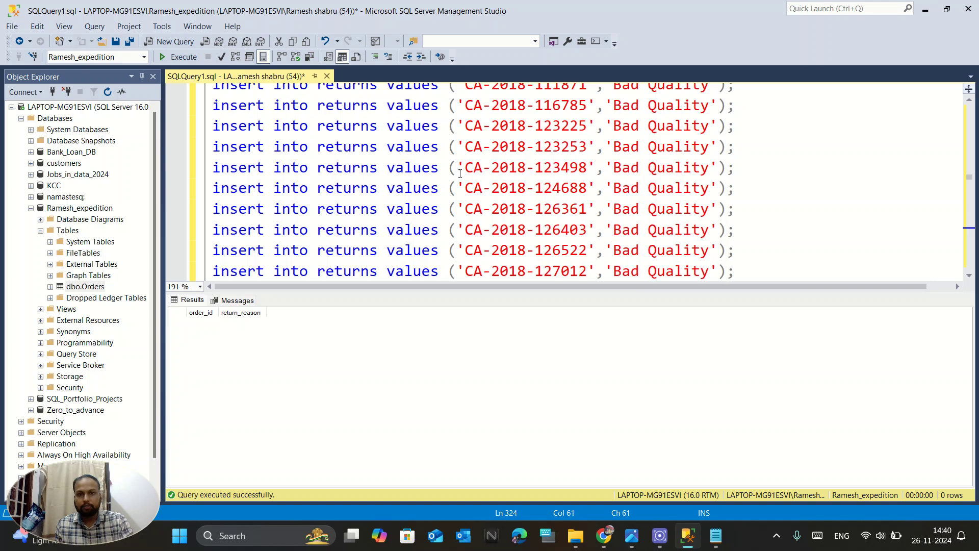
{"action": "scroll", "coordinate": [460, 175], "scroll_direction": "up", "scroll_amount": 5}
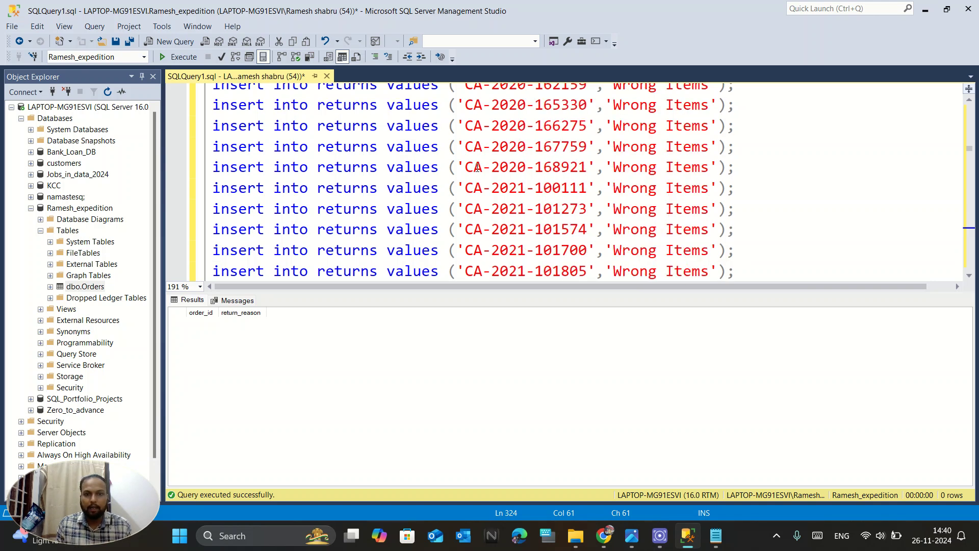
{"action": "left_click_drag", "start_coordinate": [466, 168], "coordinate": [579, 173]}
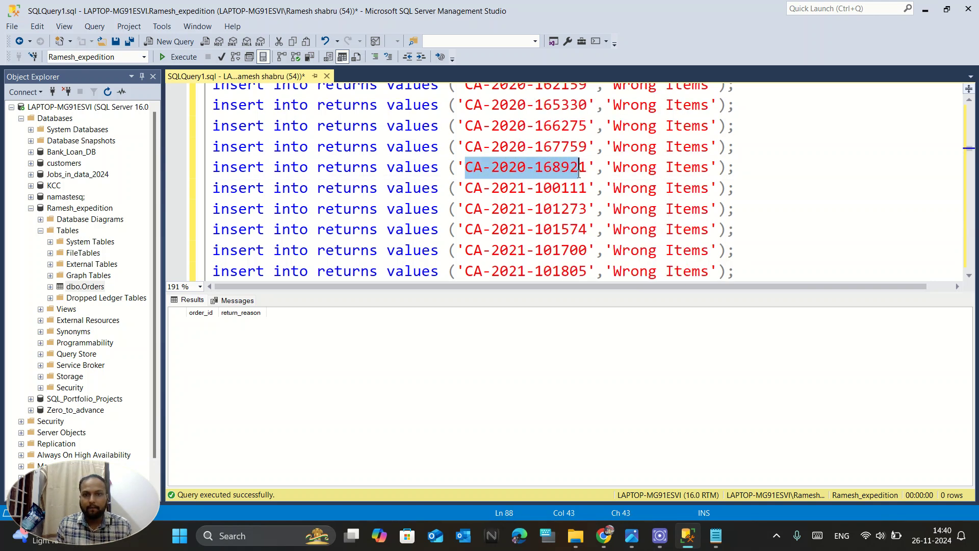
{"action": "left_click_drag", "start_coordinate": [718, 167], "coordinate": [613, 171]}
{"action": "scroll", "coordinate": [476, 169], "scroll_direction": "up", "scroll_amount": 20}
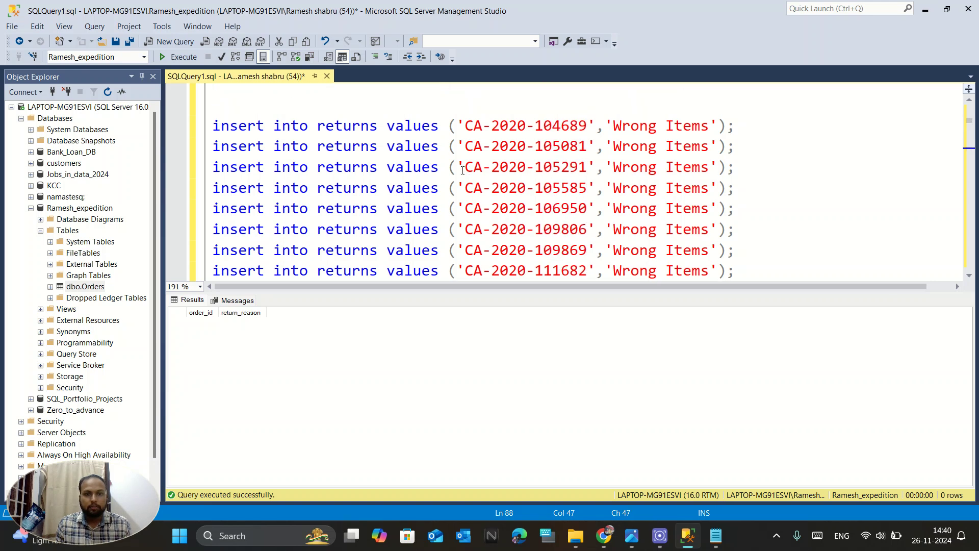
{"action": "scroll", "coordinate": [463, 170], "scroll_direction": "down", "scroll_amount": 2}
{"action": "scroll", "coordinate": [463, 170], "scroll_direction": "down", "scroll_amount": 5}
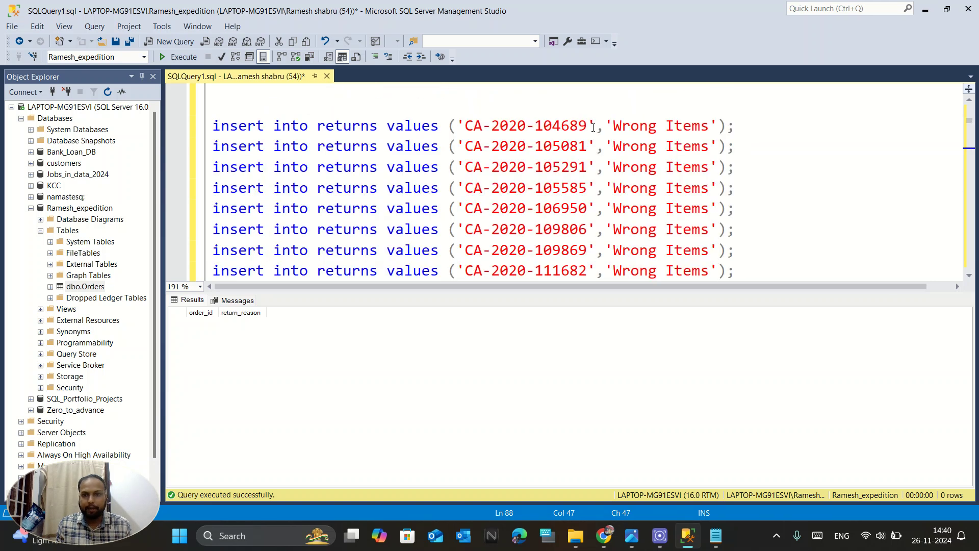
{"action": "left_click", "coordinate": [213, 122]}
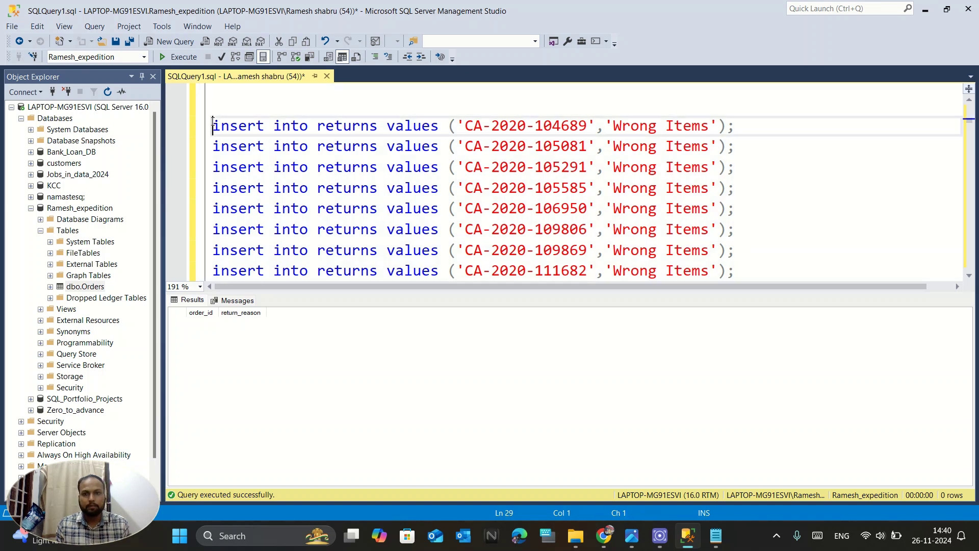
{"action": "left_click_drag", "start_coordinate": [756, 129], "coordinate": [212, 127]}
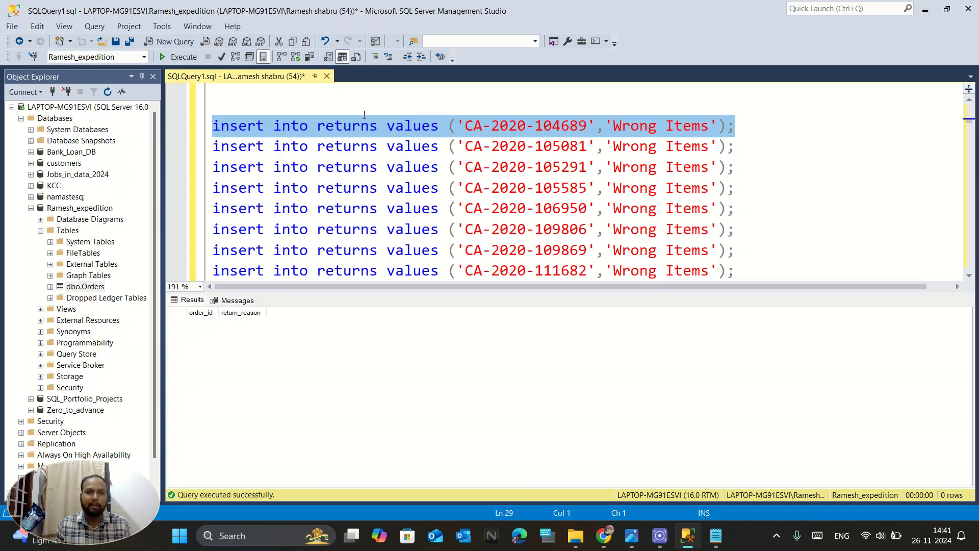
Step: Try to execute all the pasted insert into returns statements together
{"action": "left_click", "coordinate": [213, 109]}
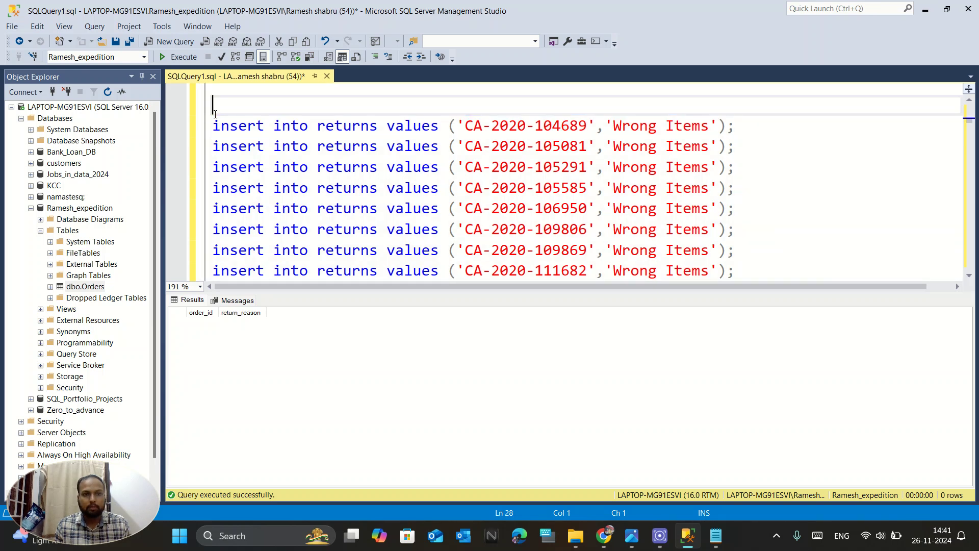
{"action": "key", "text": "Down"}
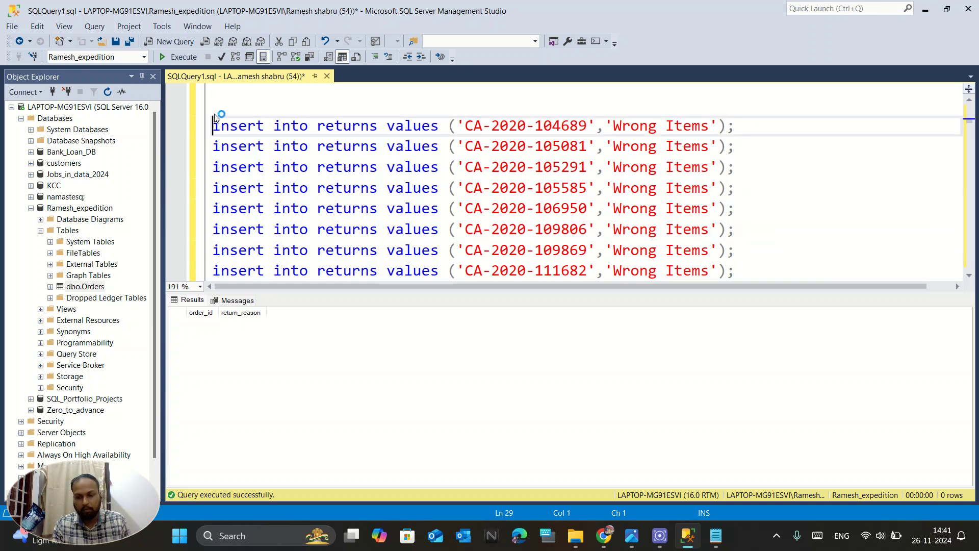
{"action": "key", "text": "ctrl+shift+End"}
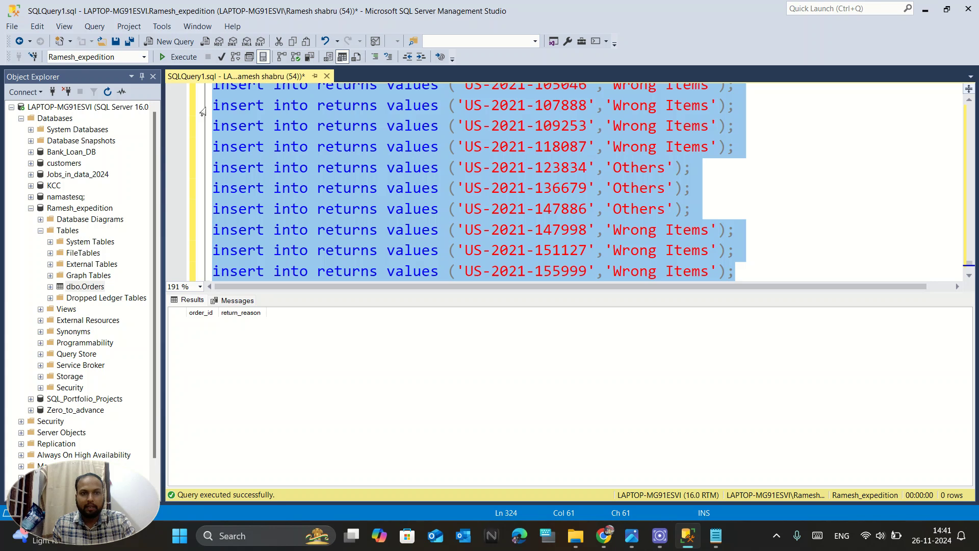
{"action": "left_click", "coordinate": [183, 55]}
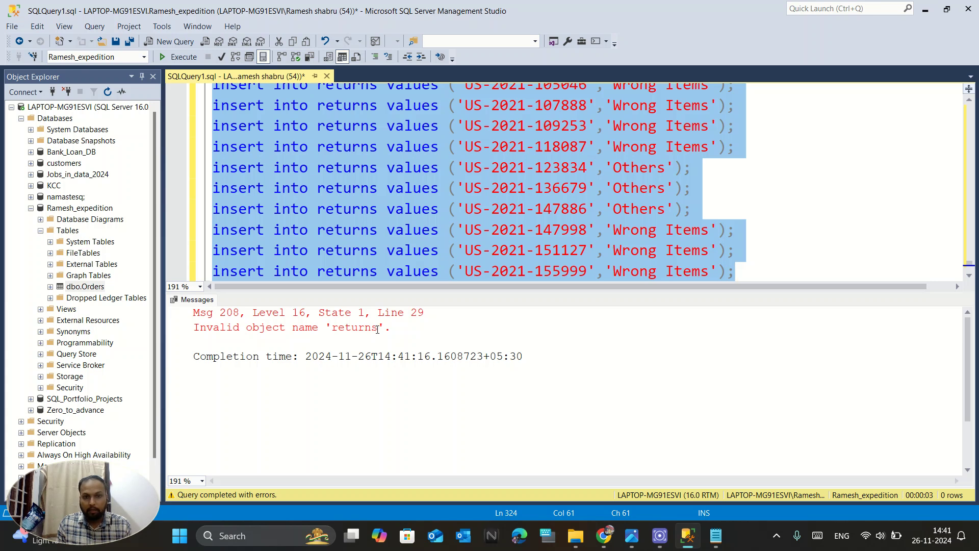
Step: Compare the table name used in the insert statements with the one in the CREATE TABLE and SELECT statements
{"action": "scroll", "coordinate": [383, 249], "scroll_direction": "up", "scroll_amount": 15}
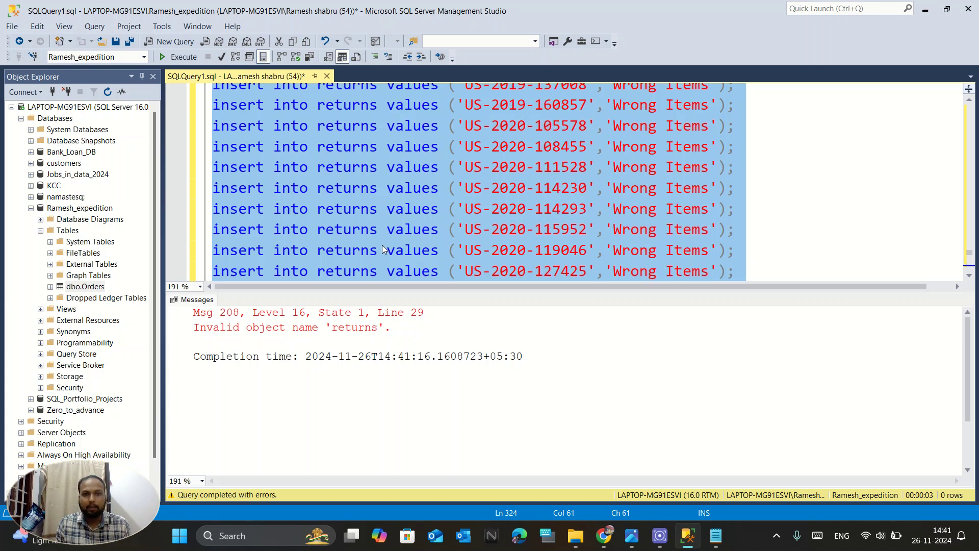
{"action": "scroll", "coordinate": [381, 245], "scroll_direction": "up", "scroll_amount": 15}
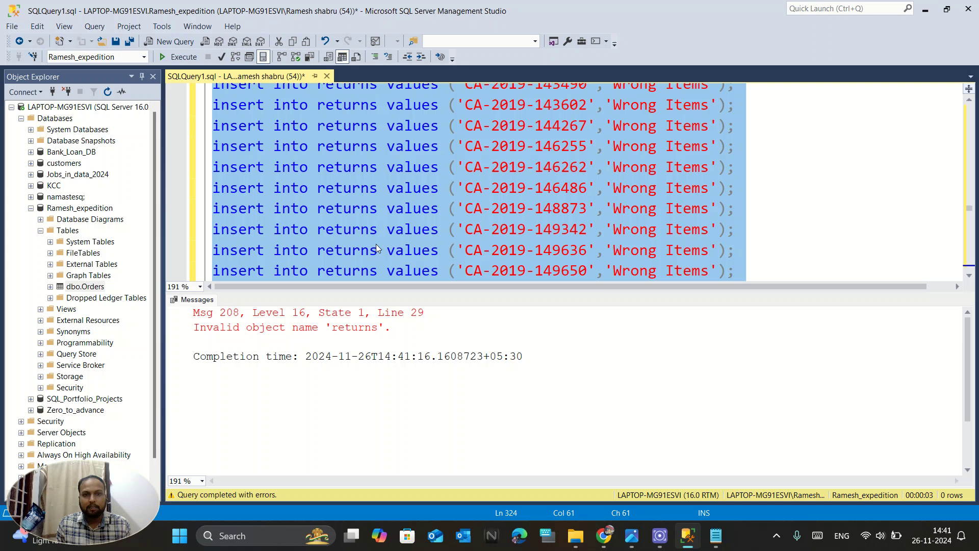
{"action": "scroll", "coordinate": [375, 245], "scroll_direction": "up", "scroll_amount": 15}
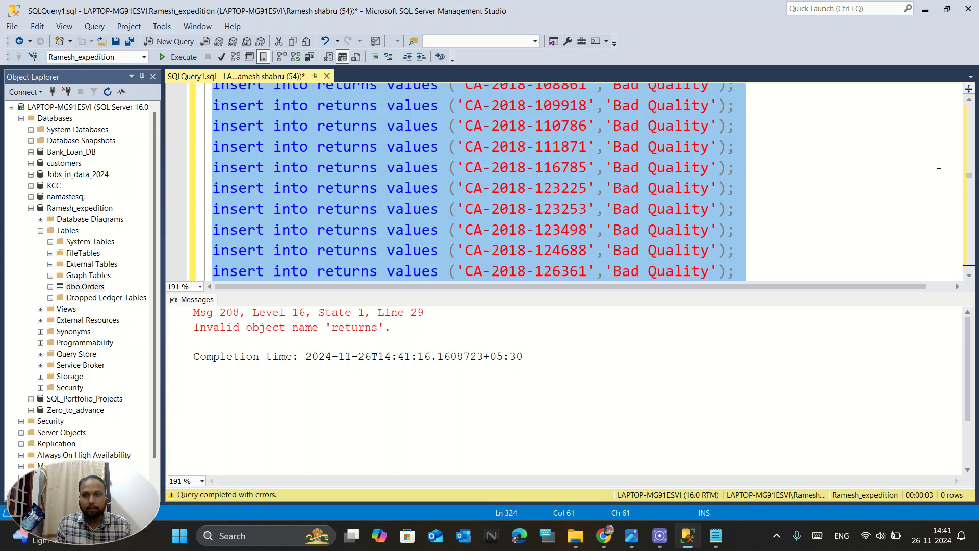
{"action": "left_click_drag", "start_coordinate": [970, 176], "coordinate": [978, 106]}
{"action": "scroll", "coordinate": [561, 179], "scroll_direction": "down", "scroll_amount": 2}
{"action": "scroll", "coordinate": [569, 191], "scroll_direction": "down", "scroll_amount": 6}
{"action": "scroll", "coordinate": [559, 190], "scroll_direction": "up", "scroll_amount": 3}
{"action": "scroll", "coordinate": [389, 116], "scroll_direction": "down", "scroll_amount": 3}
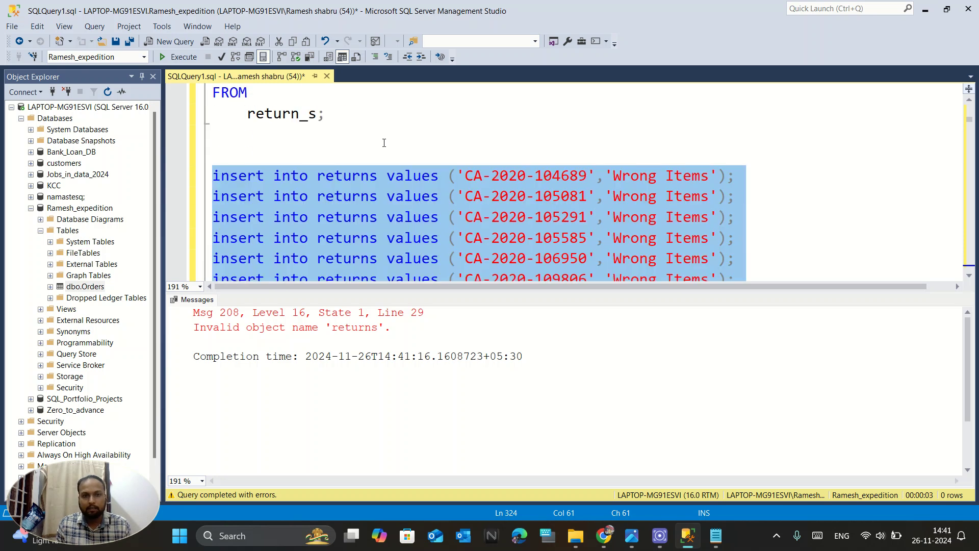
{"action": "left_click", "coordinate": [371, 177]}
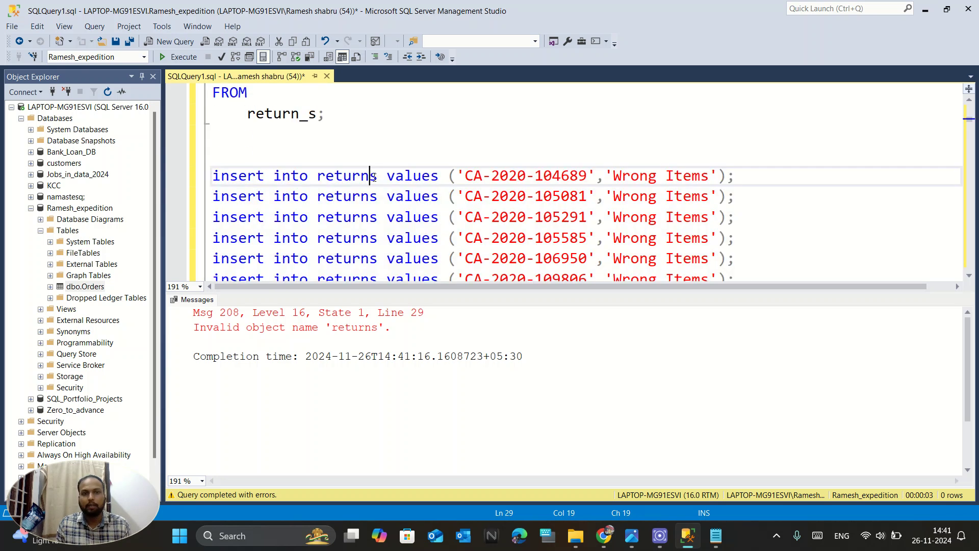
{"action": "scroll", "coordinate": [376, 174], "scroll_direction": "up", "scroll_amount": 2}
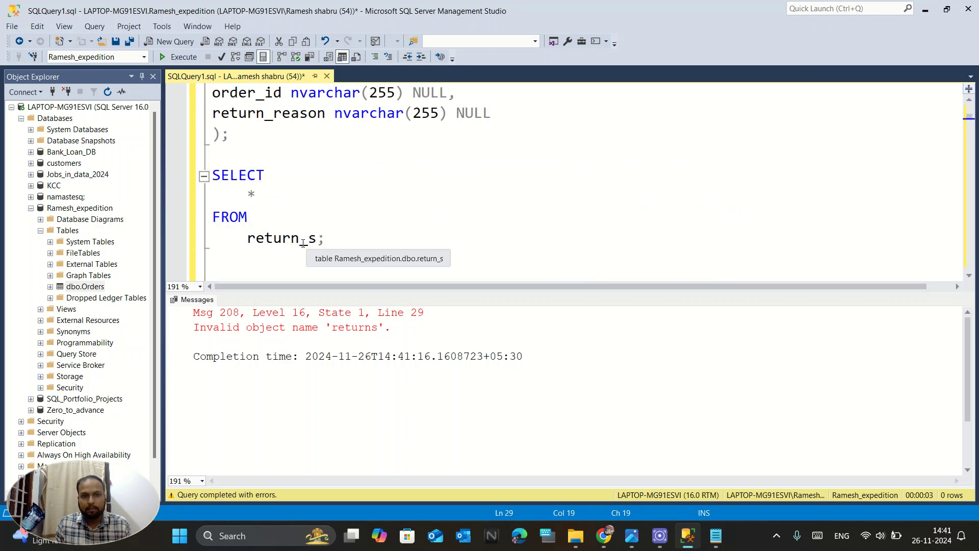
Step: Add the statement DROP TABLE return_s; between the return_s SELECT query and the insert statements
{"action": "scroll", "coordinate": [312, 241], "scroll_direction": "down", "scroll_amount": 2}
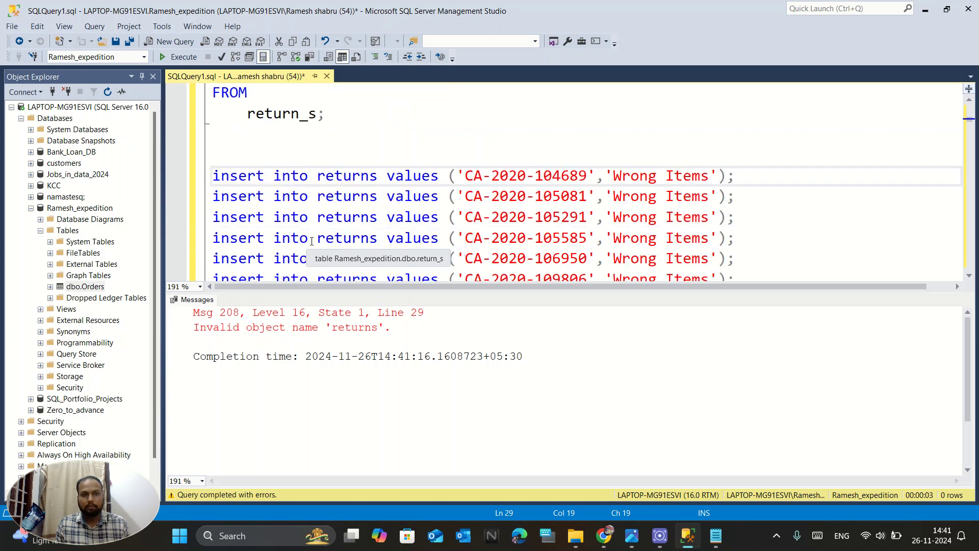
{"action": "left_click", "coordinate": [336, 114]}
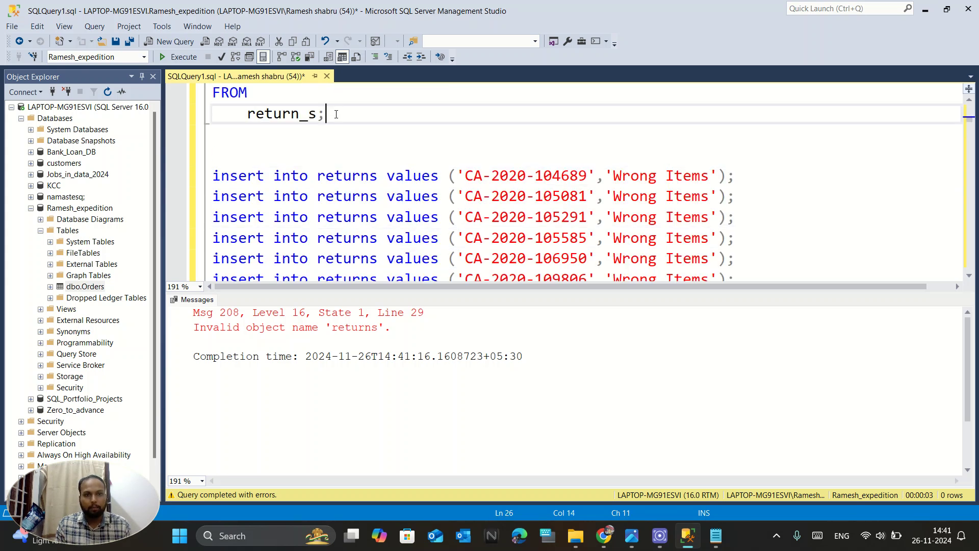
{"action": "key", "text": "Return"}
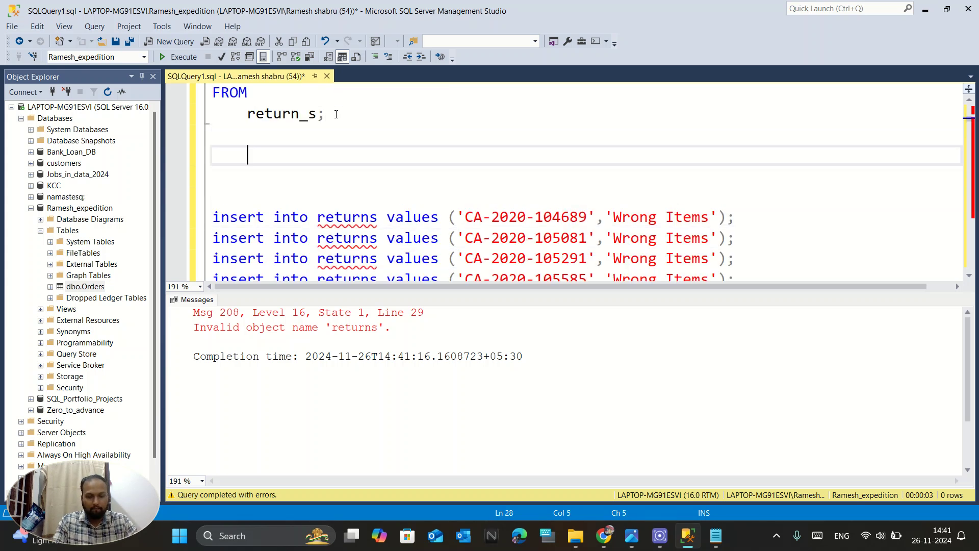
{"action": "key", "text": "Caps_Lock"}
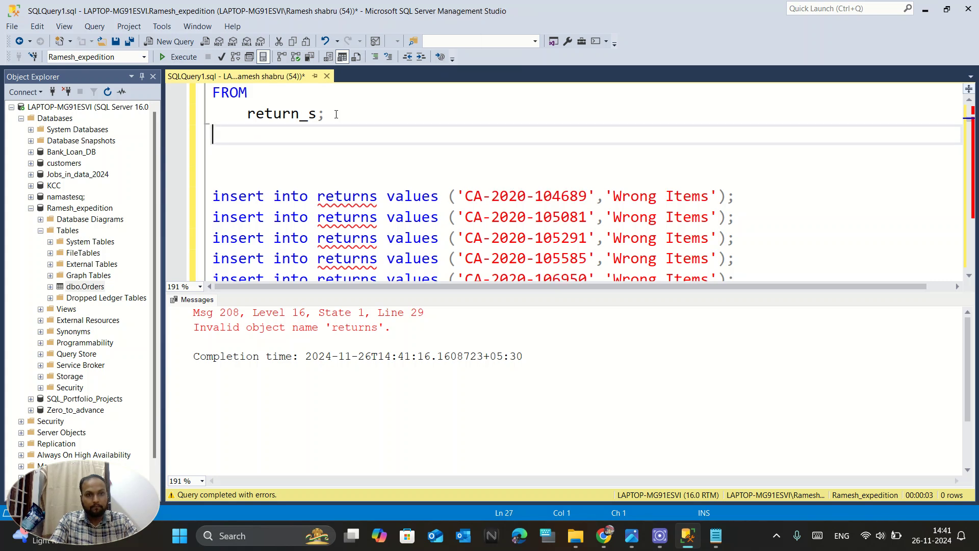
{"action": "key", "text": "Return"}
{"action": "key", "text": "Caps_Lock"}
{"action": "type", "text": "DROP"}
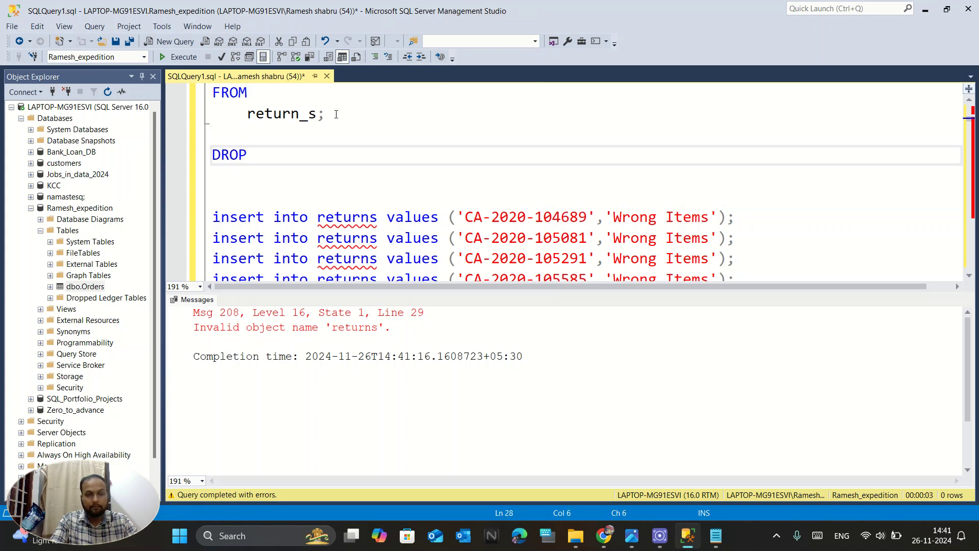
{"action": "type", "text": " TABLE"}
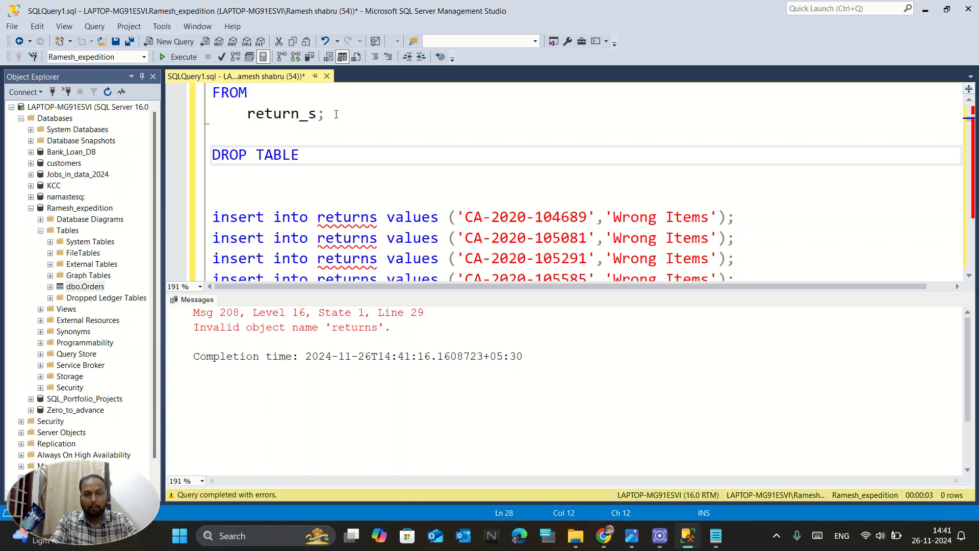
{"action": "key", "text": "Caps_Lock"}
{"action": "type", "text": "return_s"}
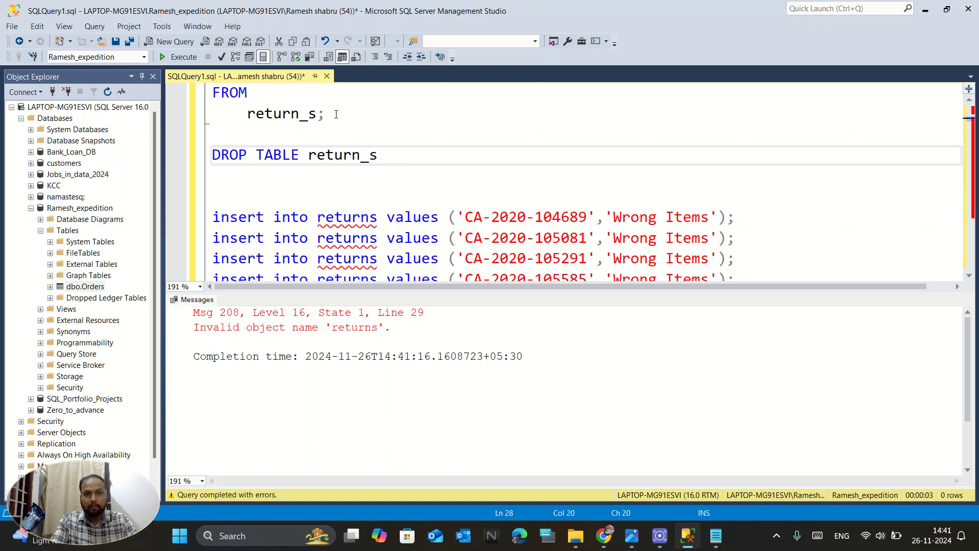
{"action": "type", "text": ";"}
Step: Execute only the DROP TABLE statement to remove the return_s table
{"action": "key", "text": "shift+Home"}
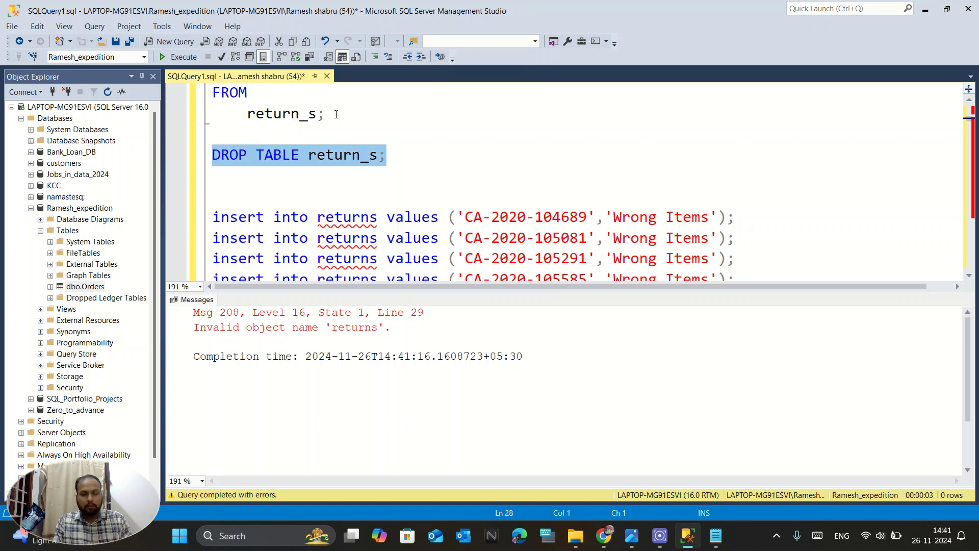
{"action": "key", "text": "F5"}
{"action": "key", "text": "End"}
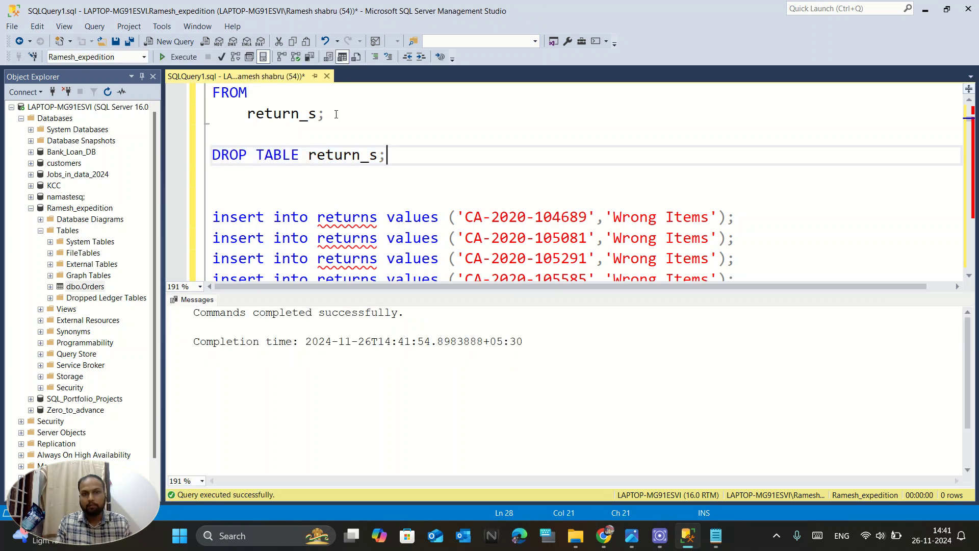
Step: Rename the table to returns in the CREATE TABLE statement and execute that statement on its own
{"action": "scroll", "coordinate": [336, 114], "scroll_direction": "up", "scroll_amount": 2}
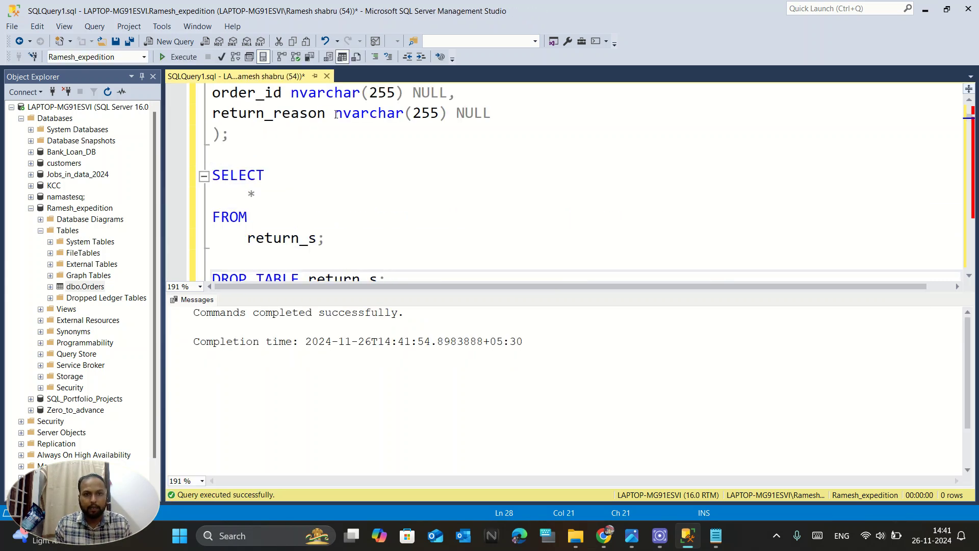
{"action": "scroll", "coordinate": [337, 114], "scroll_direction": "up", "scroll_amount": 1}
{"action": "left_click", "coordinate": [385, 115]}
{"action": "key", "text": "BackSpace"}
{"action": "left_click_drag", "start_coordinate": [240, 202], "coordinate": [212, 111]}
{"action": "key", "text": "F5"}
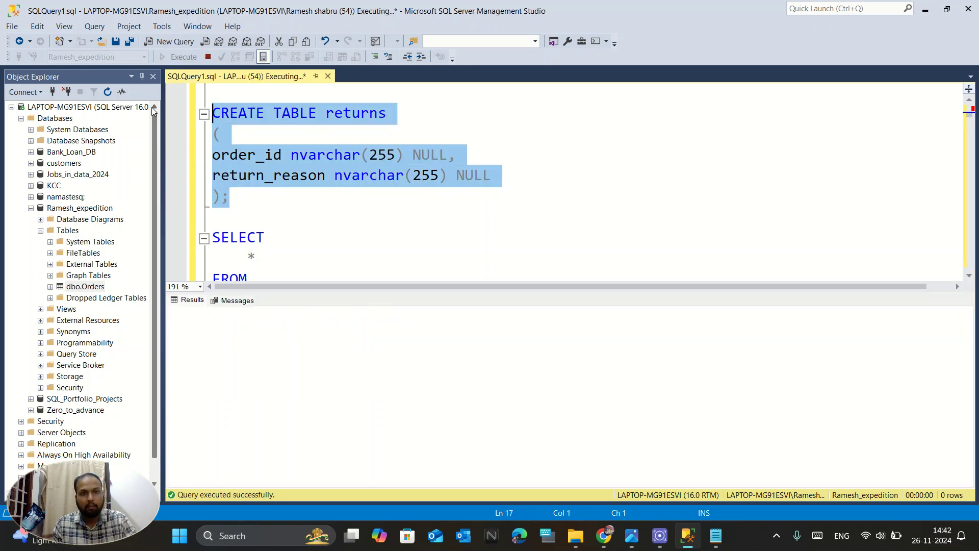
{"action": "scroll", "coordinate": [342, 223], "scroll_direction": "down", "scroll_amount": 5}
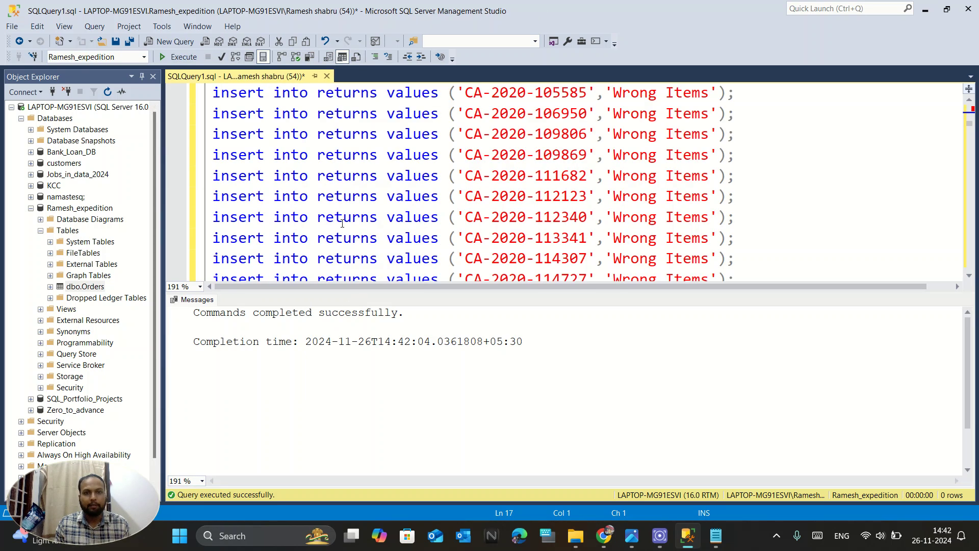
{"action": "scroll", "coordinate": [342, 223], "scroll_direction": "up", "scroll_amount": 4}
{"action": "scroll", "coordinate": [306, 205], "scroll_direction": "down", "scroll_amount": 2}
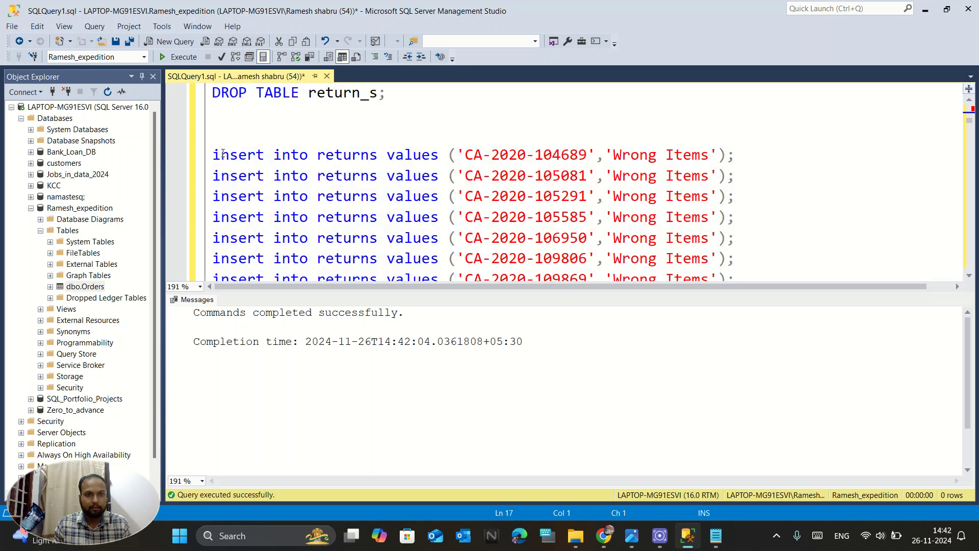
{"action": "left_click", "coordinate": [216, 154]}
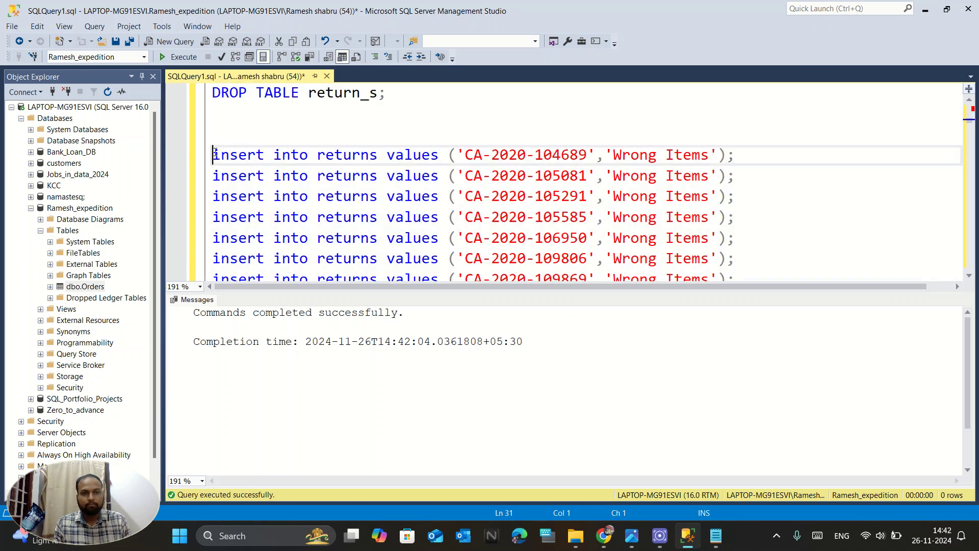
{"action": "key", "text": "ctrl+shift+End"}
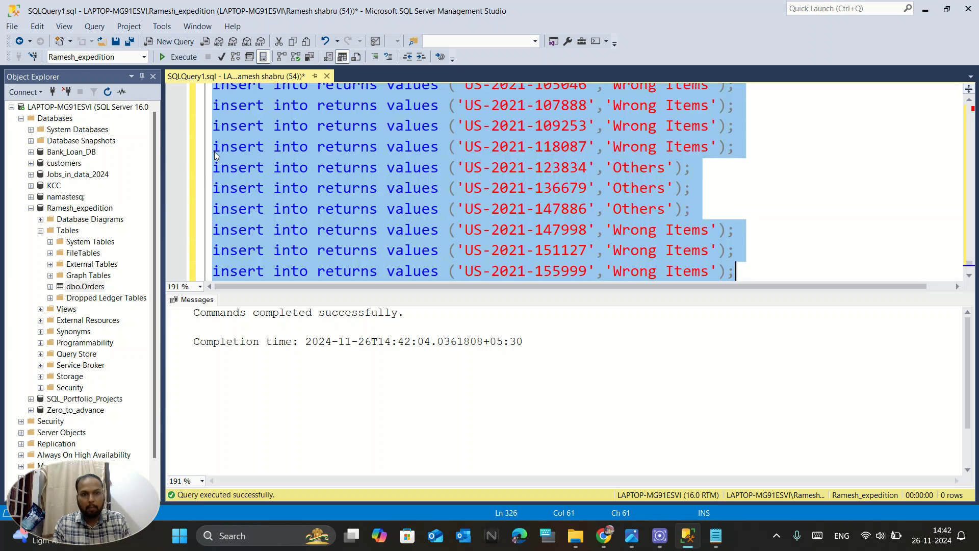
{"action": "key", "text": "F5"}
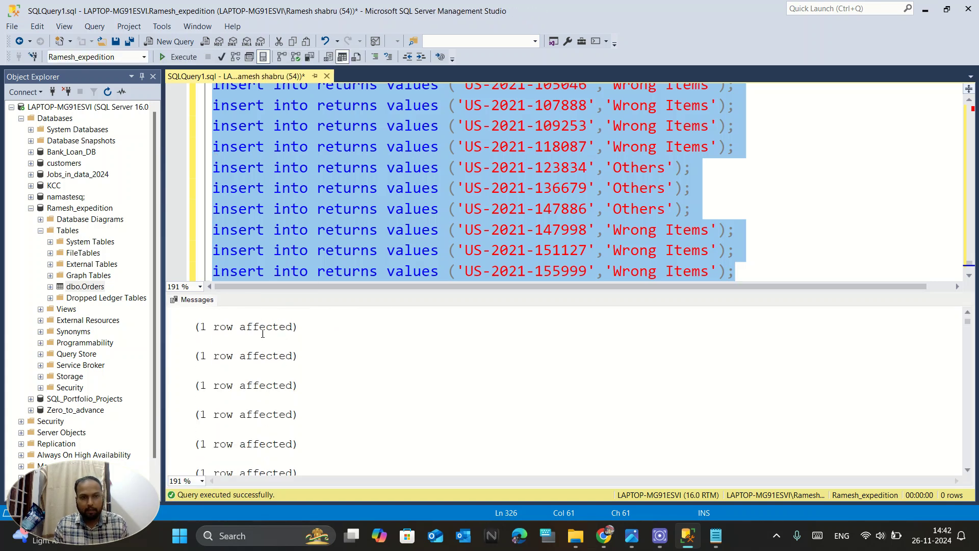
Step: Examine the execution messages for the inserts and look back through the last insert statements and their return reasons
{"action": "scroll", "coordinate": [263, 333], "scroll_direction": "down", "scroll_amount": 1}
{"action": "scroll", "coordinate": [263, 333], "scroll_direction": "up", "scroll_amount": 1}
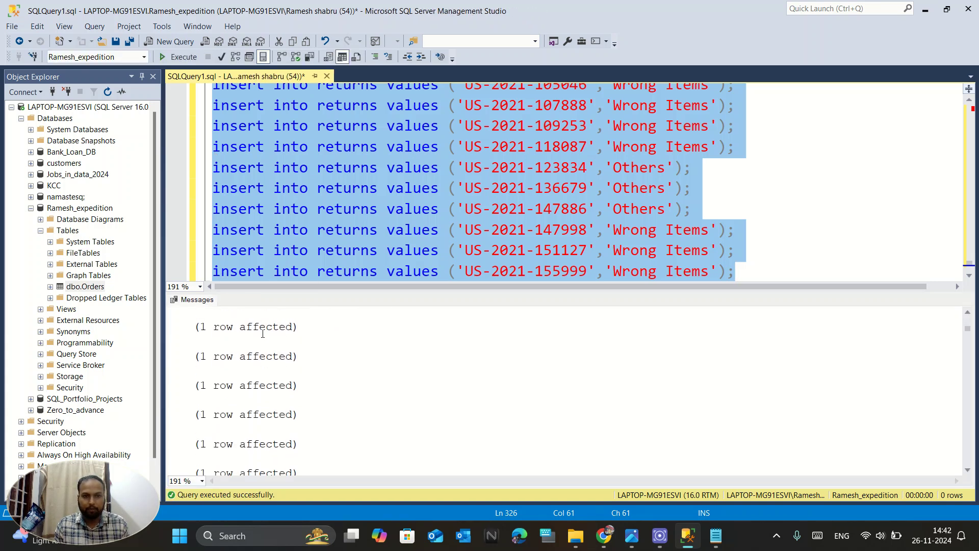
{"action": "left_click_drag", "start_coordinate": [685, 209], "coordinate": [211, 215]}
{"action": "left_click_drag", "start_coordinate": [735, 230], "coordinate": [173, 237]}
{"action": "left_click", "coordinate": [739, 230]}
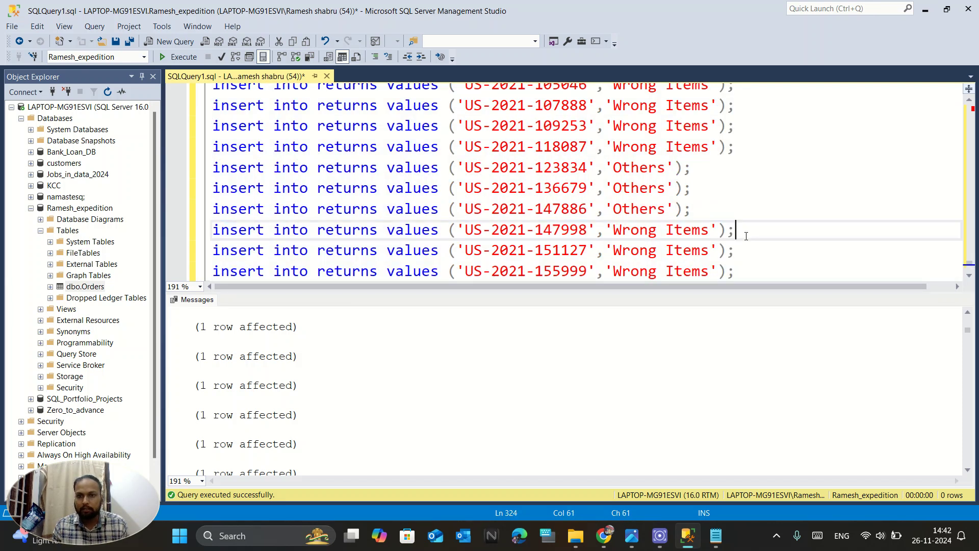
{"action": "scroll", "coordinate": [718, 208], "scroll_direction": "up", "scroll_amount": 1}
{"action": "scroll", "coordinate": [717, 207], "scroll_direction": "up", "scroll_amount": 10}
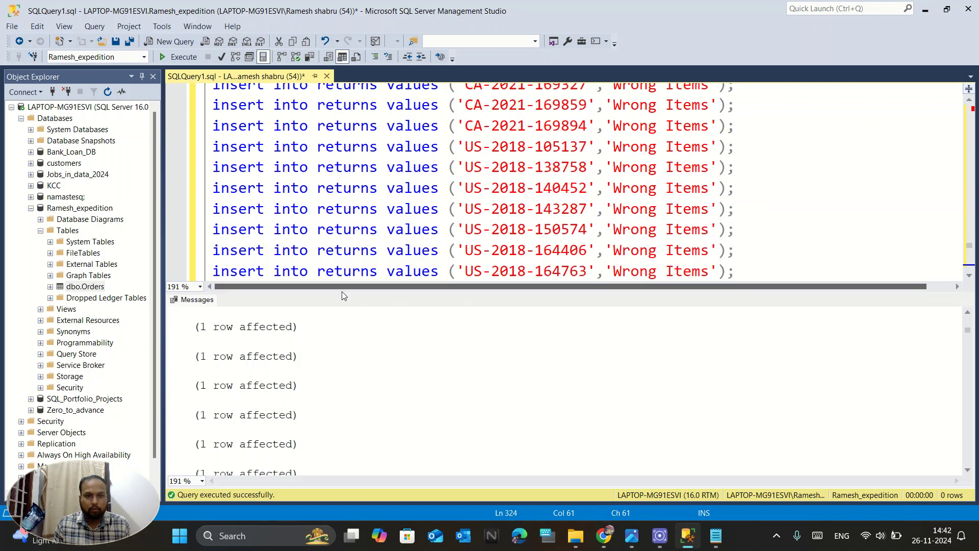
{"action": "scroll", "coordinate": [673, 176], "scroll_direction": "up", "scroll_amount": 3}
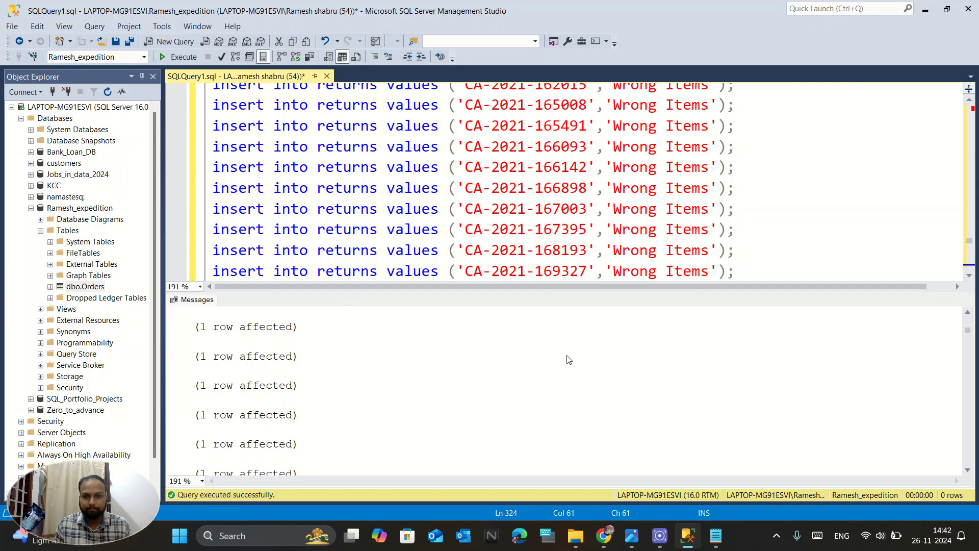
Step: Start a SELECT * query a few lines below the last insert statement, with the asterisk indented on its own line
{"action": "key", "text": "ctrl+End"}
{"action": "key", "text": "Return"}
{"action": "key", "text": "Return"}
{"action": "key", "text": "Return"}
{"action": "type", "text": "sel"}
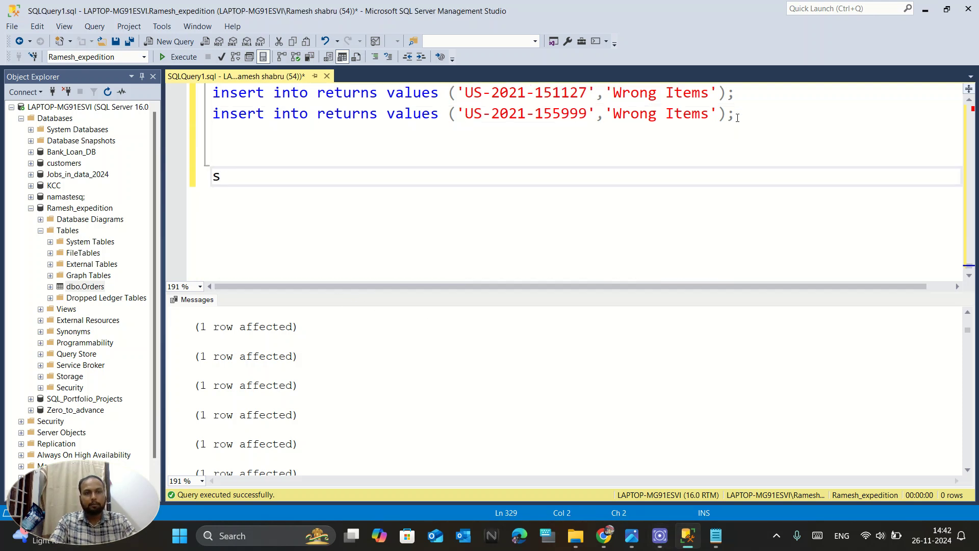
{"action": "key", "text": "BackSpace"}
{"action": "key", "text": "BackSpace"}
{"action": "key", "text": "BackSpace"}
{"action": "key", "text": "Caps_Lock"}
{"action": "type", "text": "SELECT"}
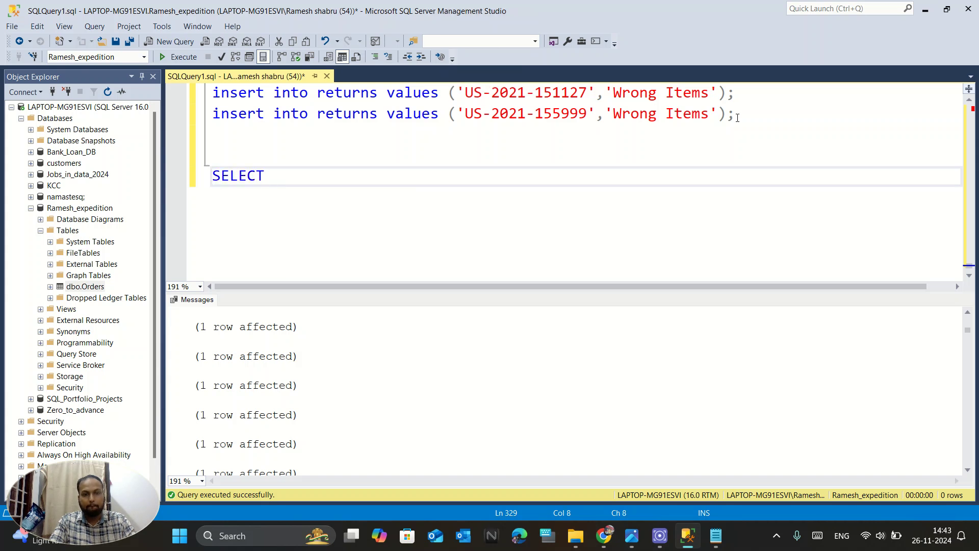
{"action": "key", "text": "Return"}
{"action": "key", "text": "Tab"}
{"action": "type", "text": "*"}
Step: Complete the query with a FROM clause that reads from the returns table, ending it with a semicolon
{"action": "key", "text": "Return"}
{"action": "key", "text": "BackSpace"}
{"action": "type", "text": "FROM"}
{"action": "key", "text": "Return"}
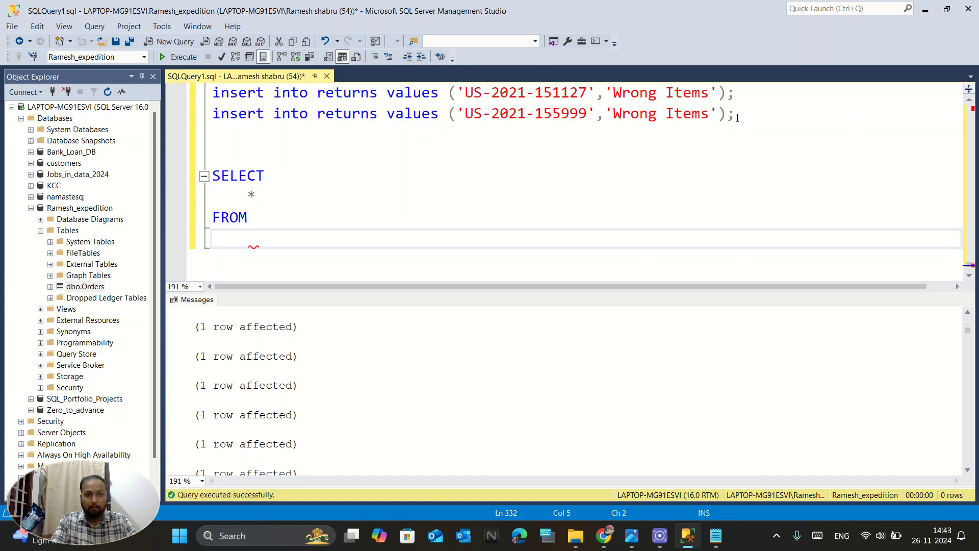
{"action": "type", "text": "REU"}
{"action": "key", "text": "BackSpace"}
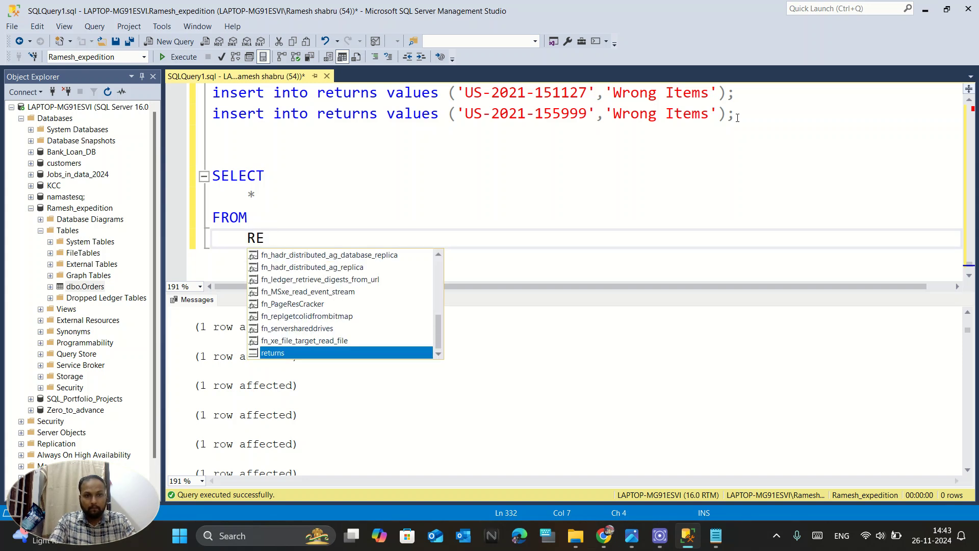
{"action": "key", "text": "Tab"}
{"action": "type", "text": ";"}
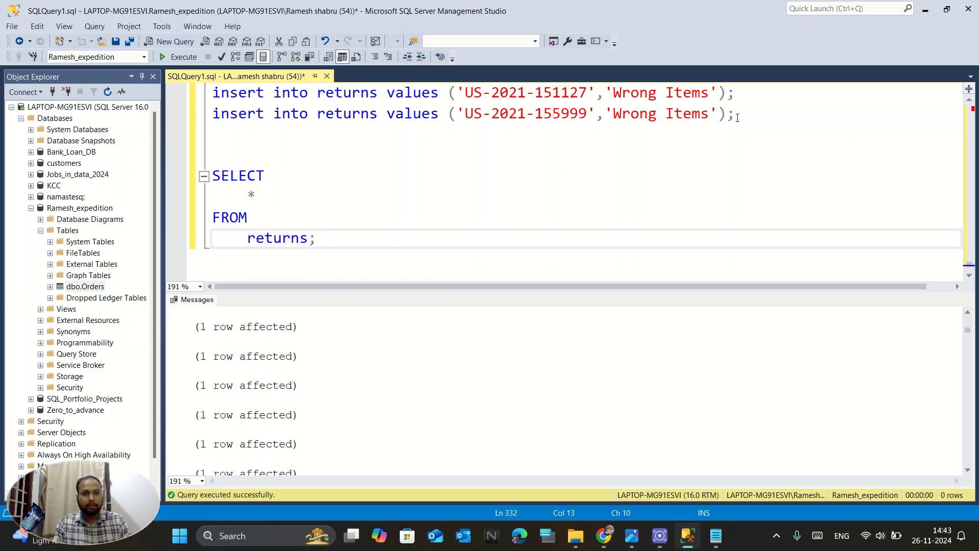
Step: Execute only the SELECT * FROM returns query and refresh the Object Explorer
{"action": "key", "text": "shift+Up"}
{"action": "key", "text": "shift+Up"}
{"action": "key", "text": "shift+Up"}
{"action": "key", "text": "shift+Home"}
{"action": "key", "text": "F5"}
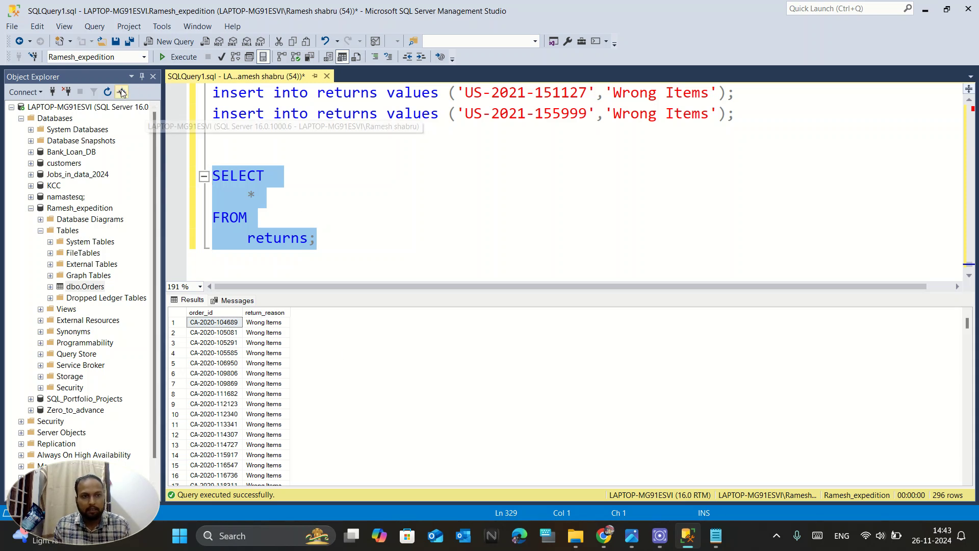
{"action": "left_click", "coordinate": [107, 93]}
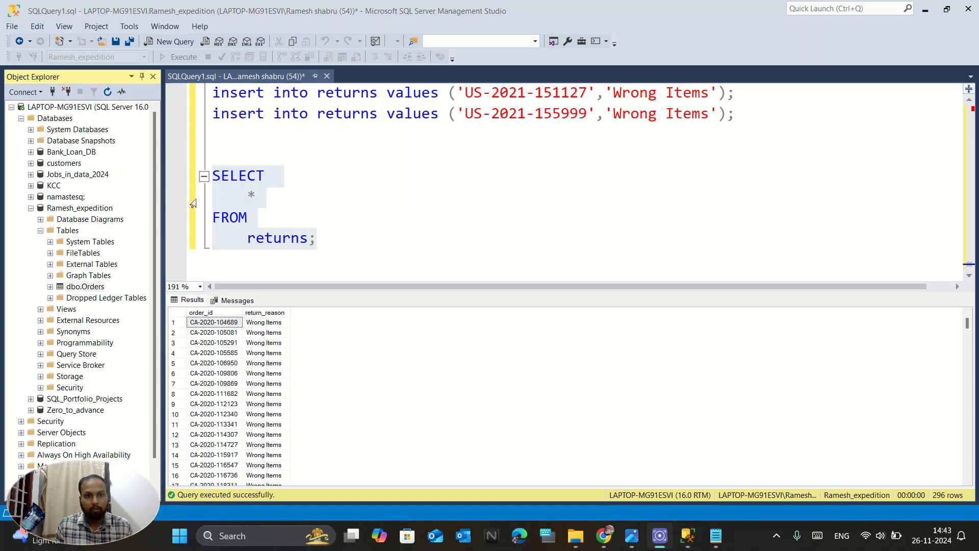
Step: Switch to Chrome, search Google for kaggle, and open the Kaggle home page
{"action": "left_click", "coordinate": [604, 536]}
{"action": "left_click", "coordinate": [570, 488]}
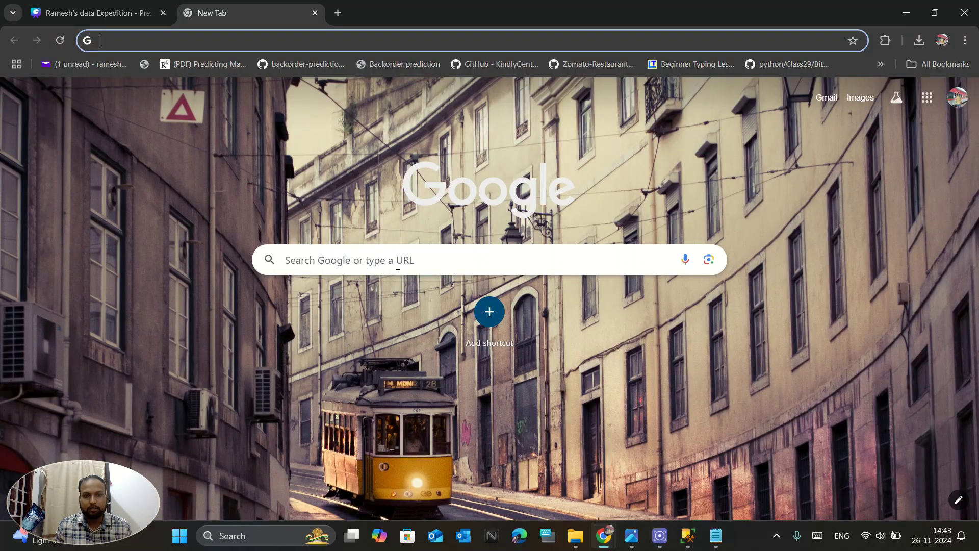
{"action": "left_click", "coordinate": [398, 266]}
{"action": "type", "text": "KAG"}
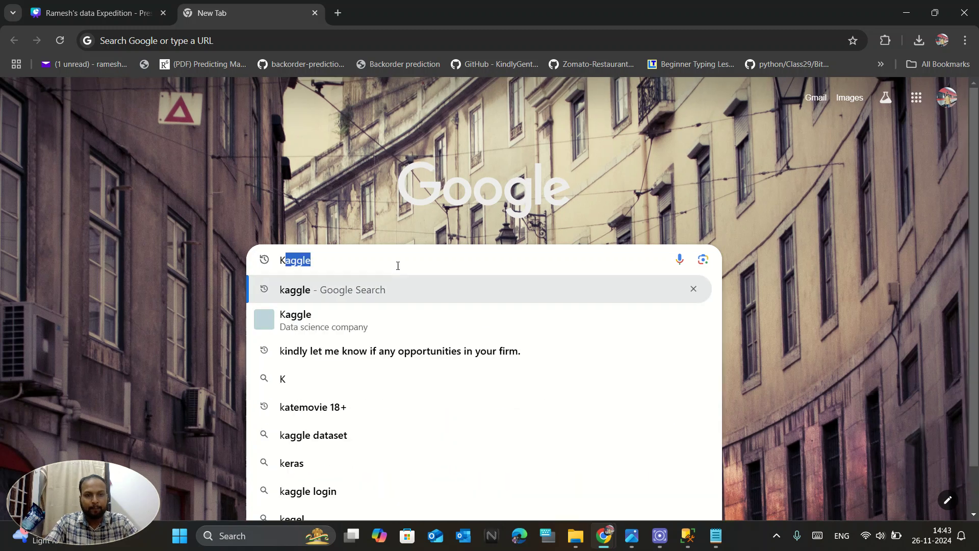
{"action": "key", "text": "Down"}
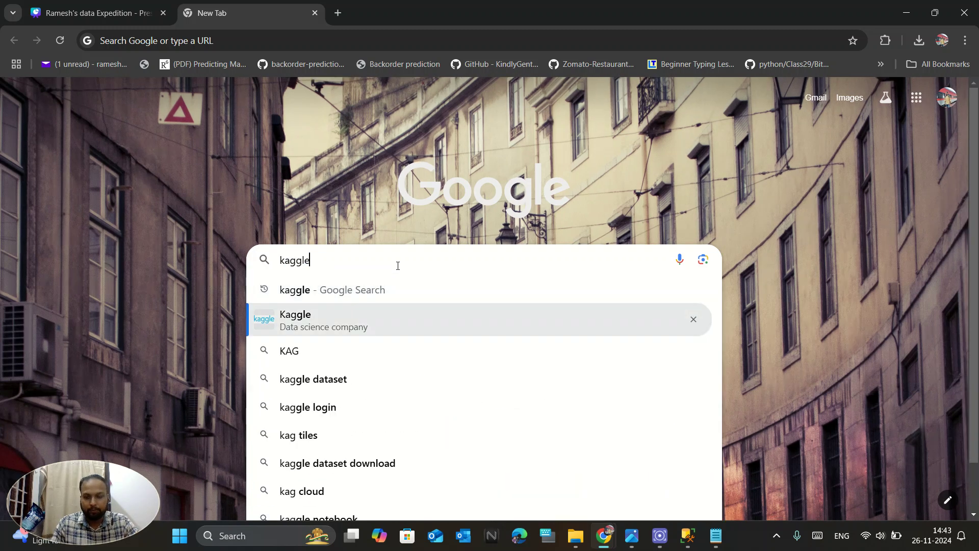
{"action": "key", "text": "Return"}
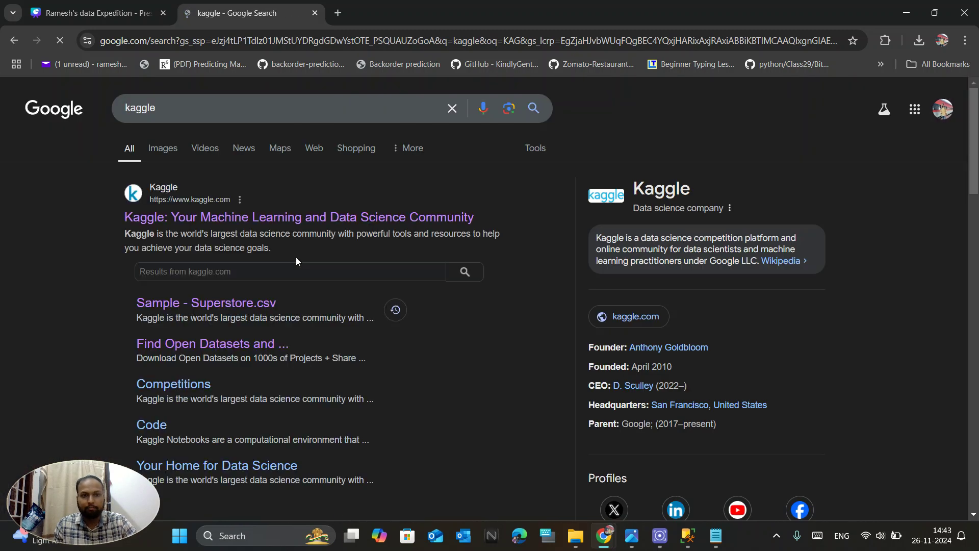
{"action": "left_click", "coordinate": [282, 218]}
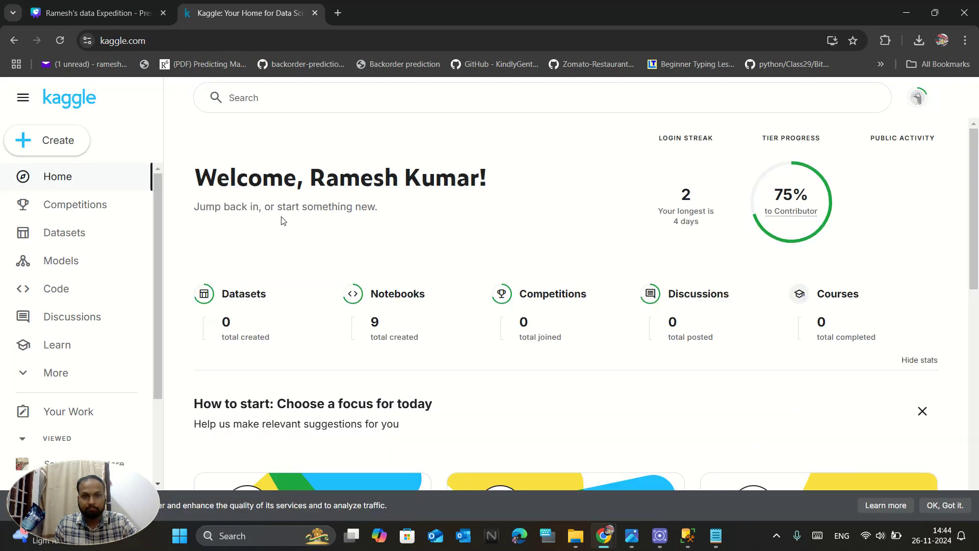
Step: Search Kaggle datasets for sample superstore and open the second result, titled Sample Superstore
{"action": "left_click", "coordinate": [64, 231]}
{"action": "left_click", "coordinate": [282, 95]}
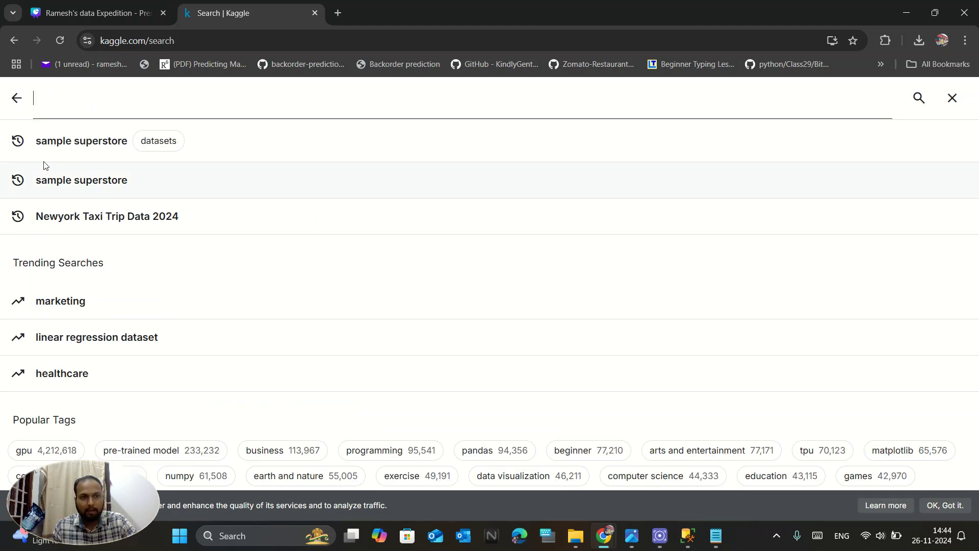
{"action": "left_click", "coordinate": [63, 149]}
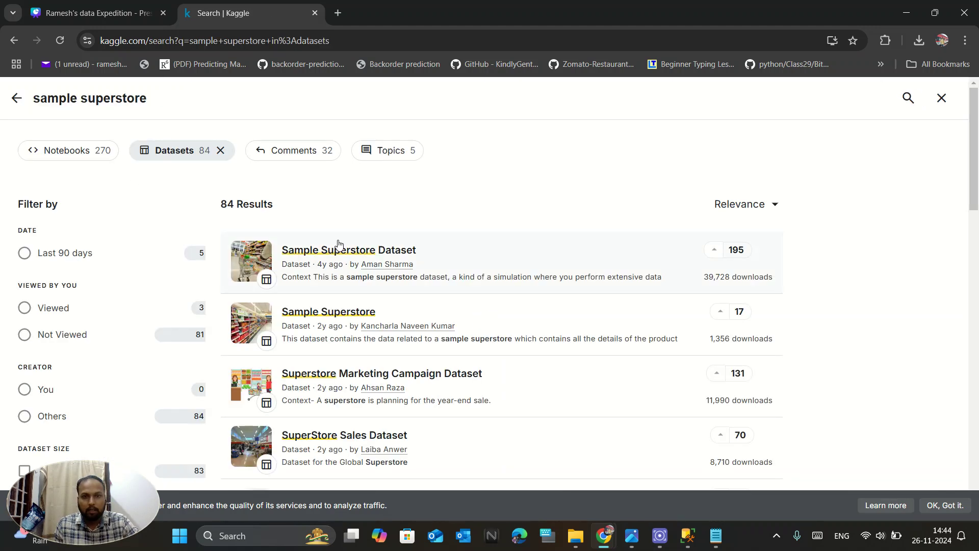
{"action": "scroll", "coordinate": [333, 249], "scroll_direction": "down", "scroll_amount": 1}
{"action": "left_click", "coordinate": [332, 249]}
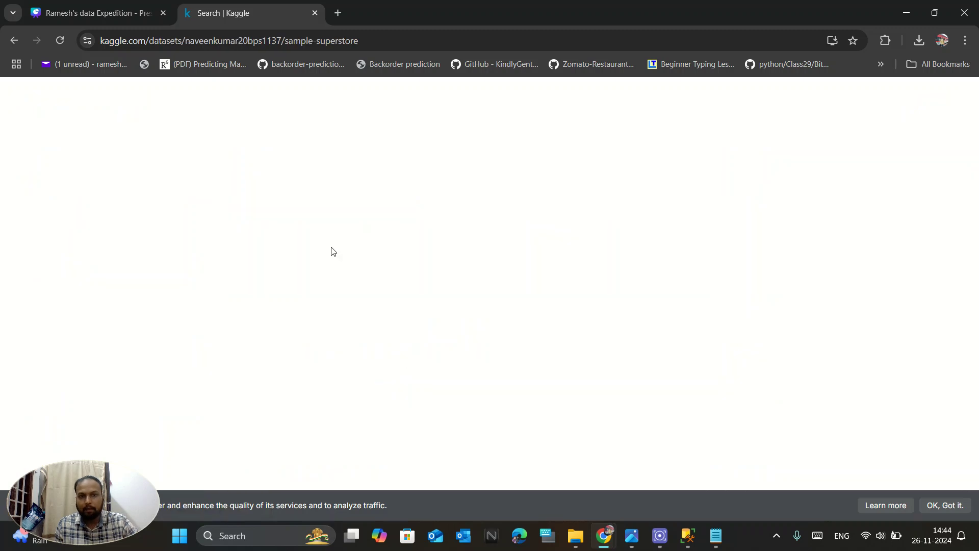
Step: Examine the Sample Superstore dataset page on Kaggle, including its description and the data preview of the Sample_ Superstore.csv file
{"action": "scroll", "coordinate": [561, 250], "scroll_direction": "down", "scroll_amount": 6}
{"action": "scroll", "coordinate": [615, 244], "scroll_direction": "down", "scroll_amount": 2}
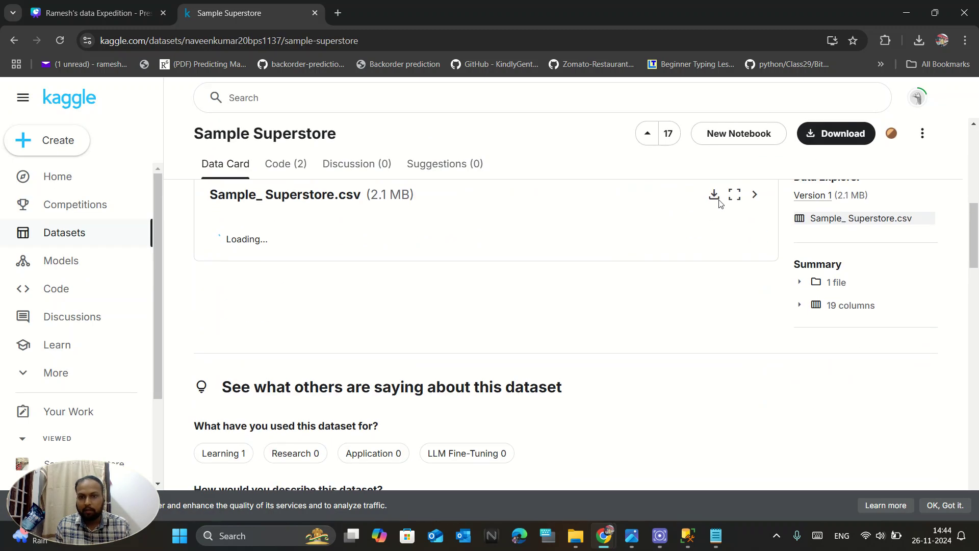
{"action": "scroll", "coordinate": [789, 205], "scroll_direction": "up", "scroll_amount": 10}
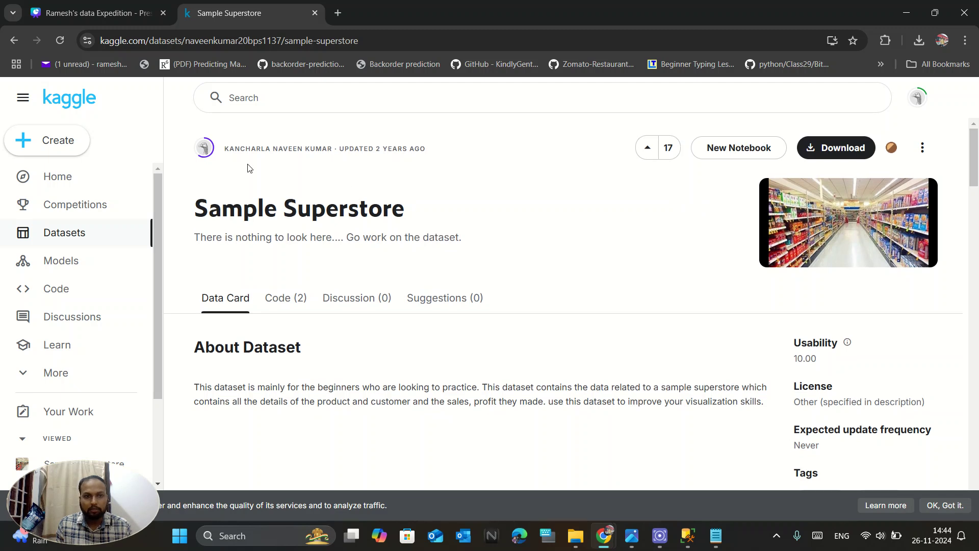
{"action": "scroll", "coordinate": [247, 168], "scroll_direction": "down", "scroll_amount": 10}
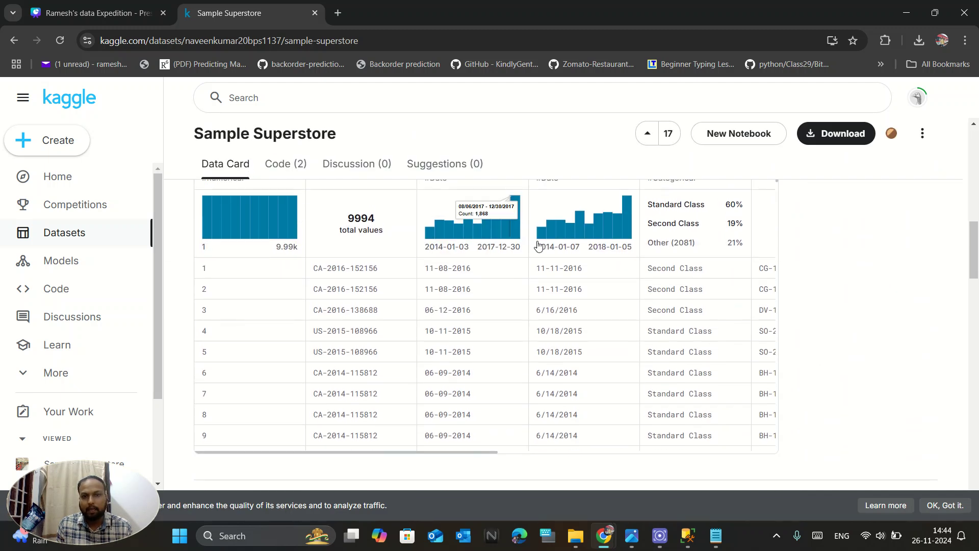
Step: Switch to SQL Server Management Studio and review the query script from the CREATE DATABASE statement through the CREATE TABLE returns statement
{"action": "left_click", "coordinate": [688, 536]}
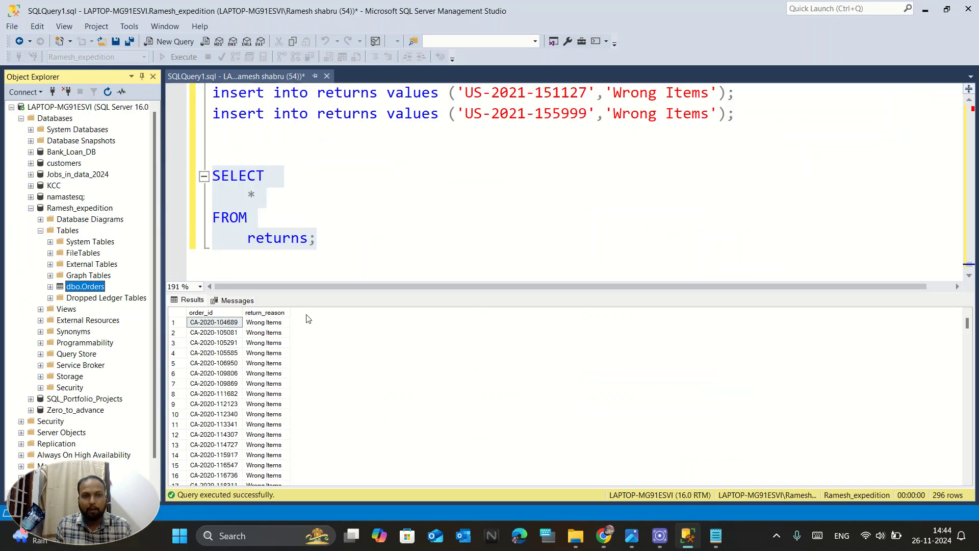
{"action": "left_click", "coordinate": [335, 239]}
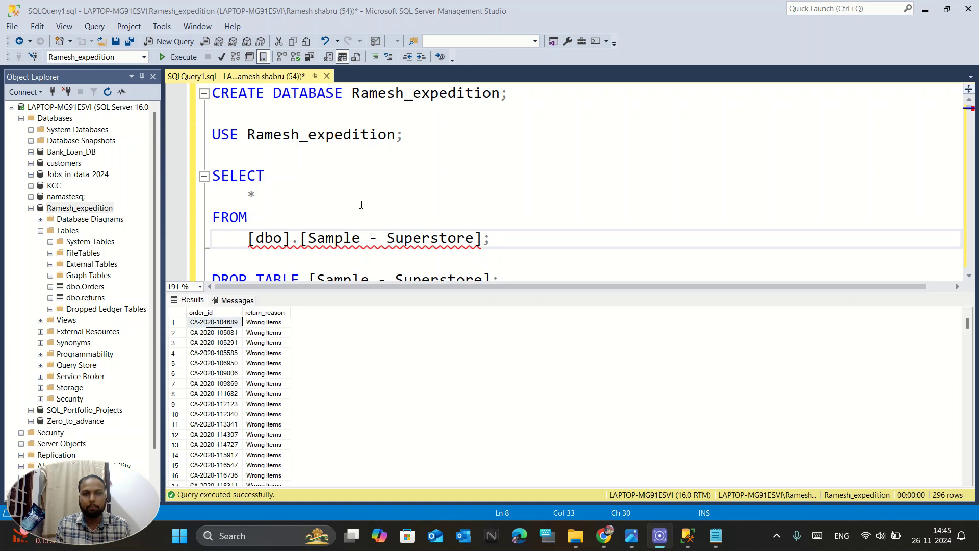
{"action": "scroll", "coordinate": [361, 205], "scroll_direction": "down", "scroll_amount": 3}
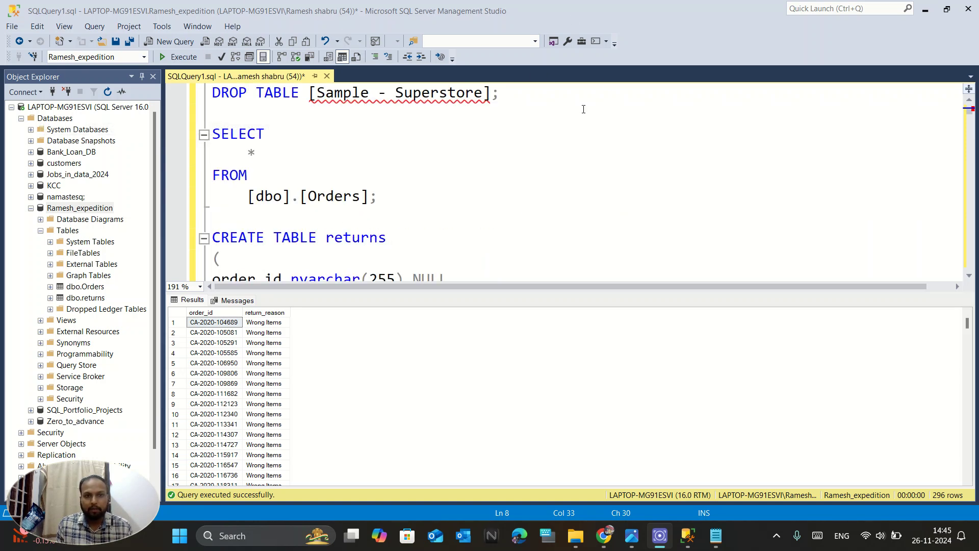
{"action": "scroll", "coordinate": [381, 231], "scroll_direction": "down", "scroll_amount": 2}
{"action": "scroll", "coordinate": [381, 230], "scroll_direction": "down", "scroll_amount": 1}
{"action": "scroll", "coordinate": [430, 171], "scroll_direction": "up", "scroll_amount": 7}
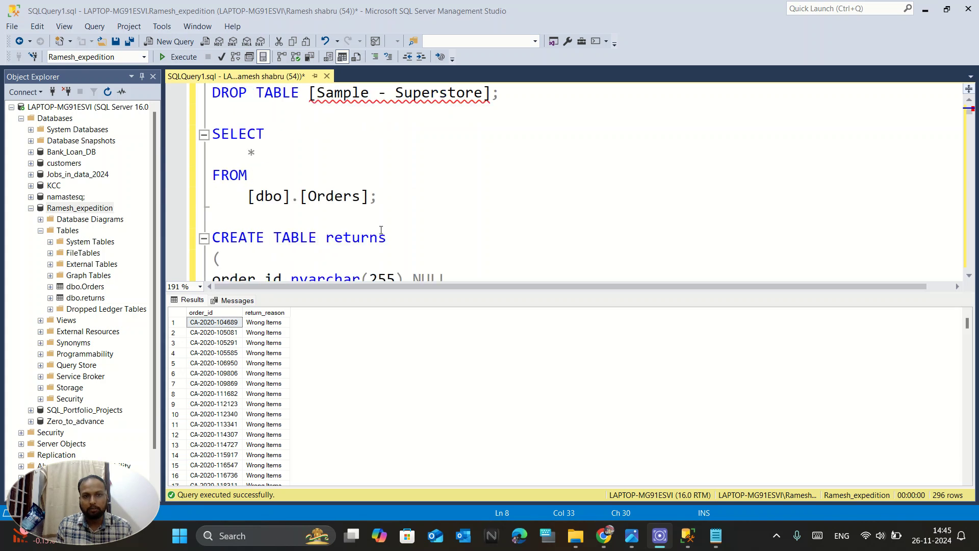